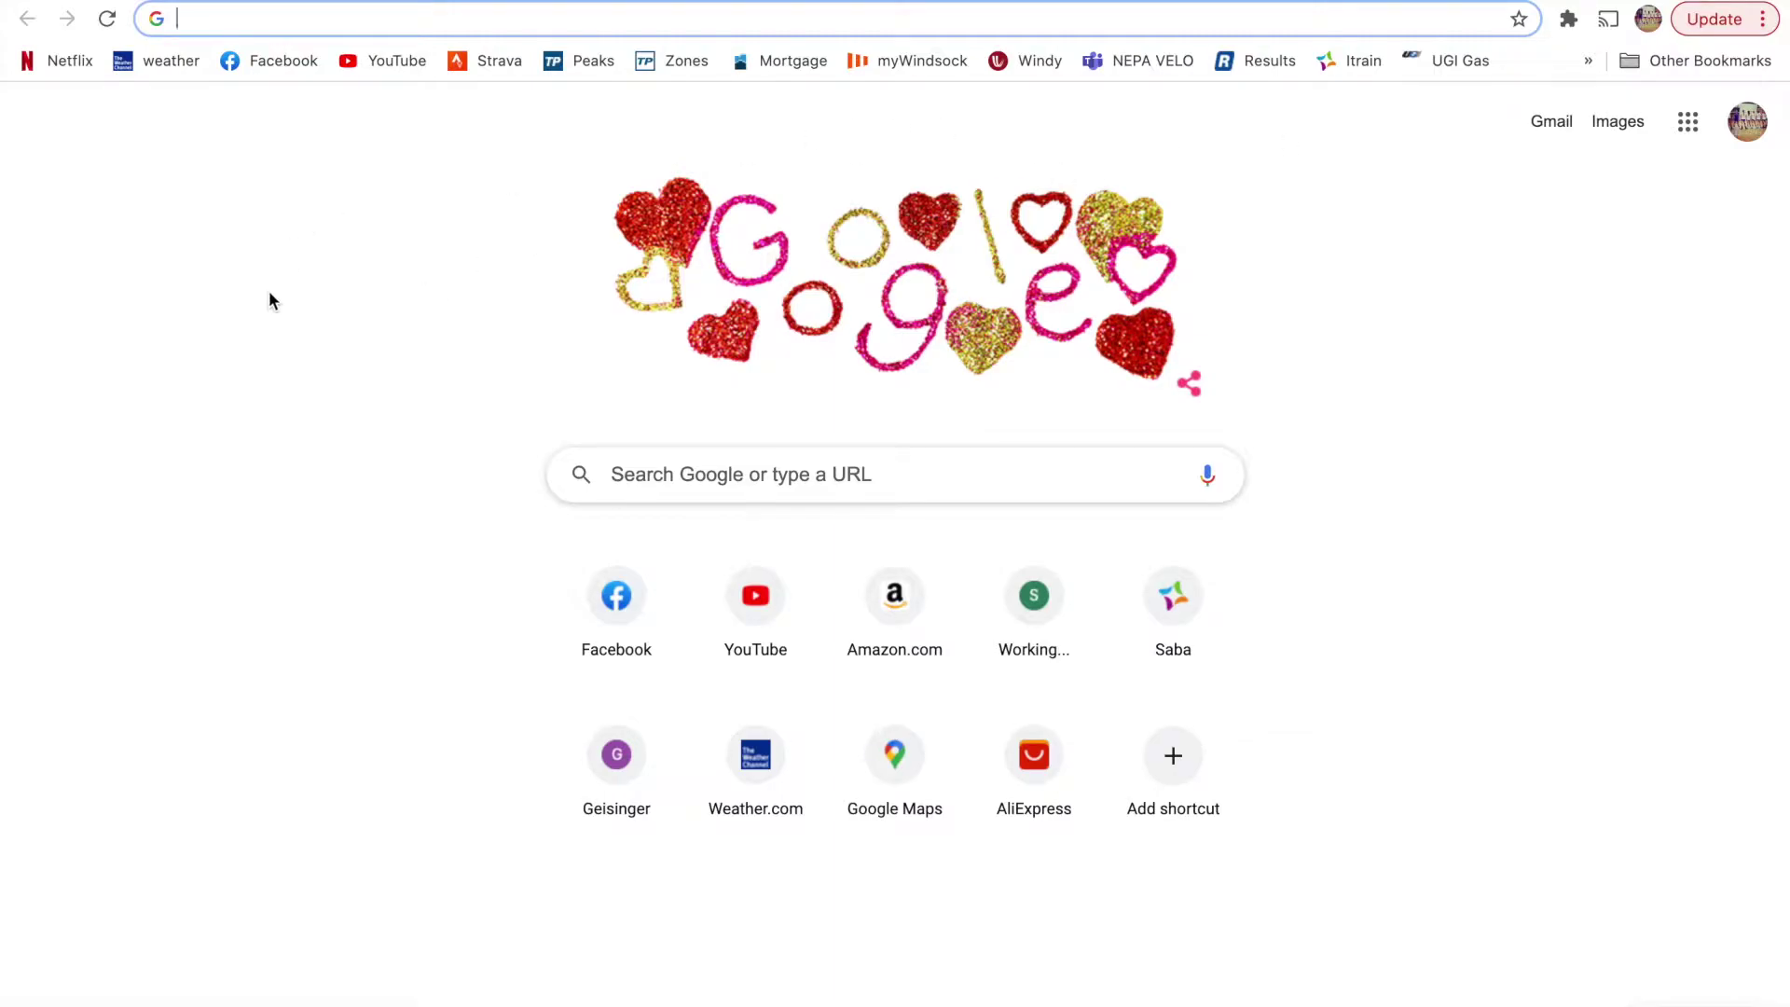
- Go to bikereg.com from the Chrome address bar
text(bikereg)
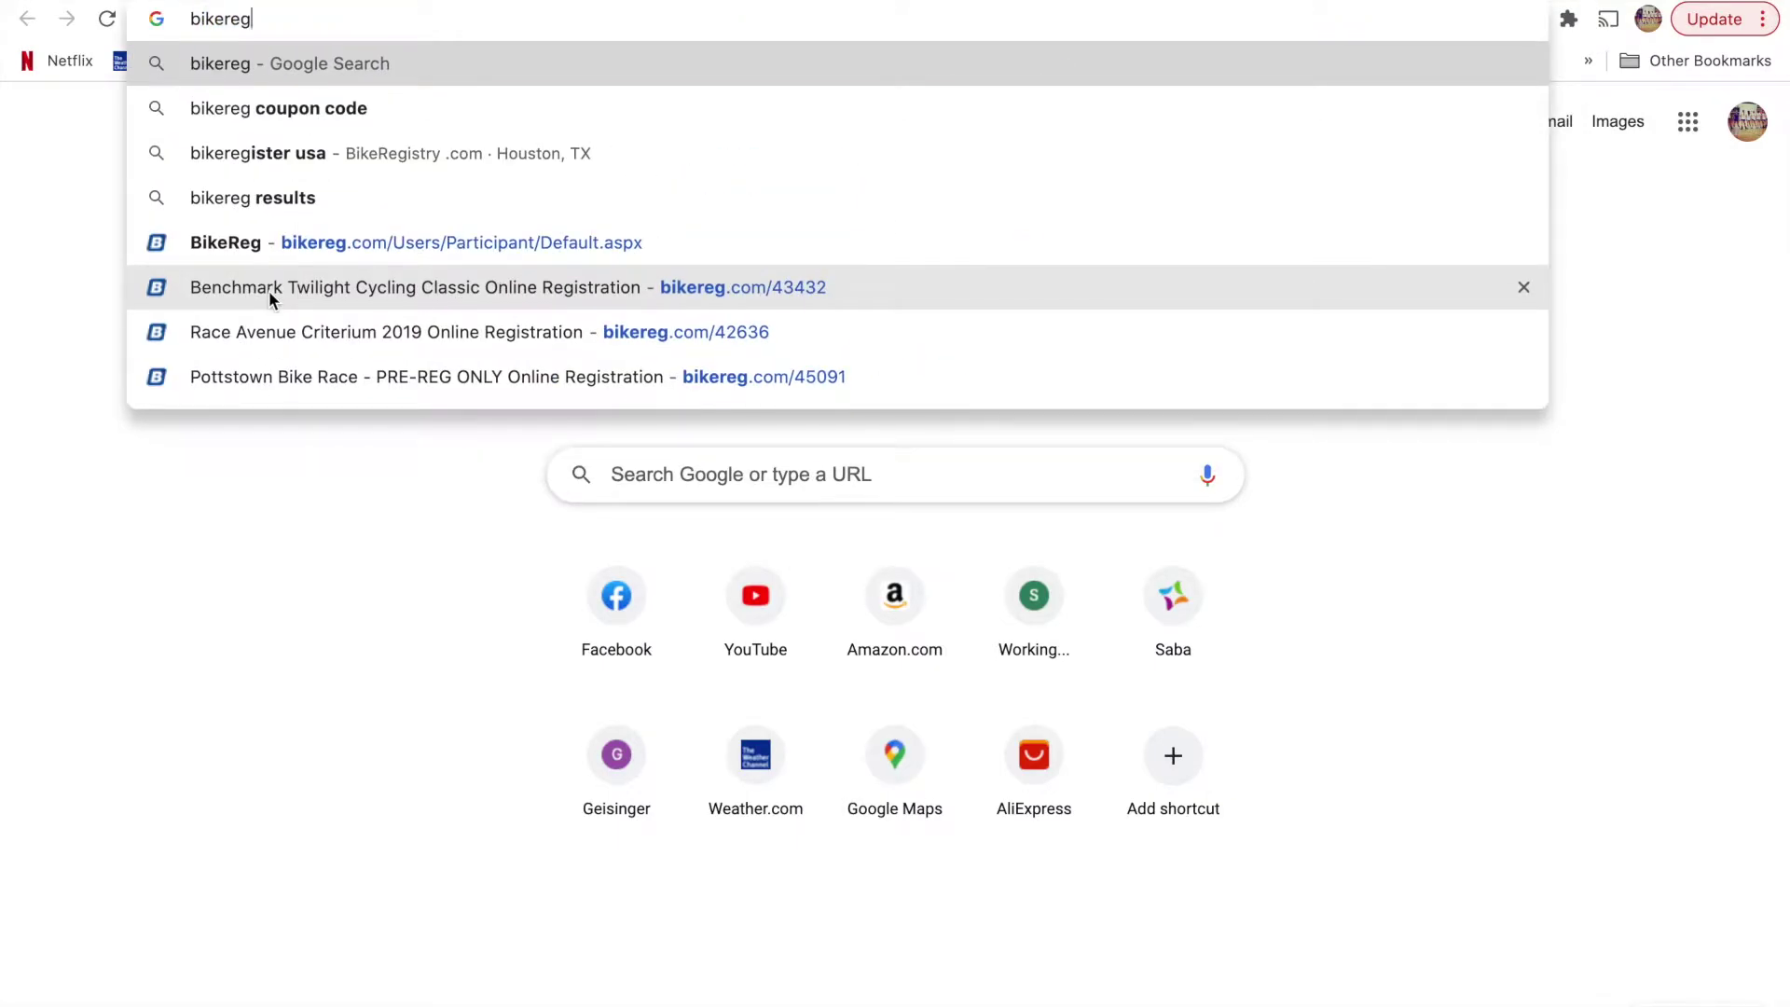
key(Return)
- Open the Road Race Near Me events calendar from Event Calendars
mouse_move(886, 138)
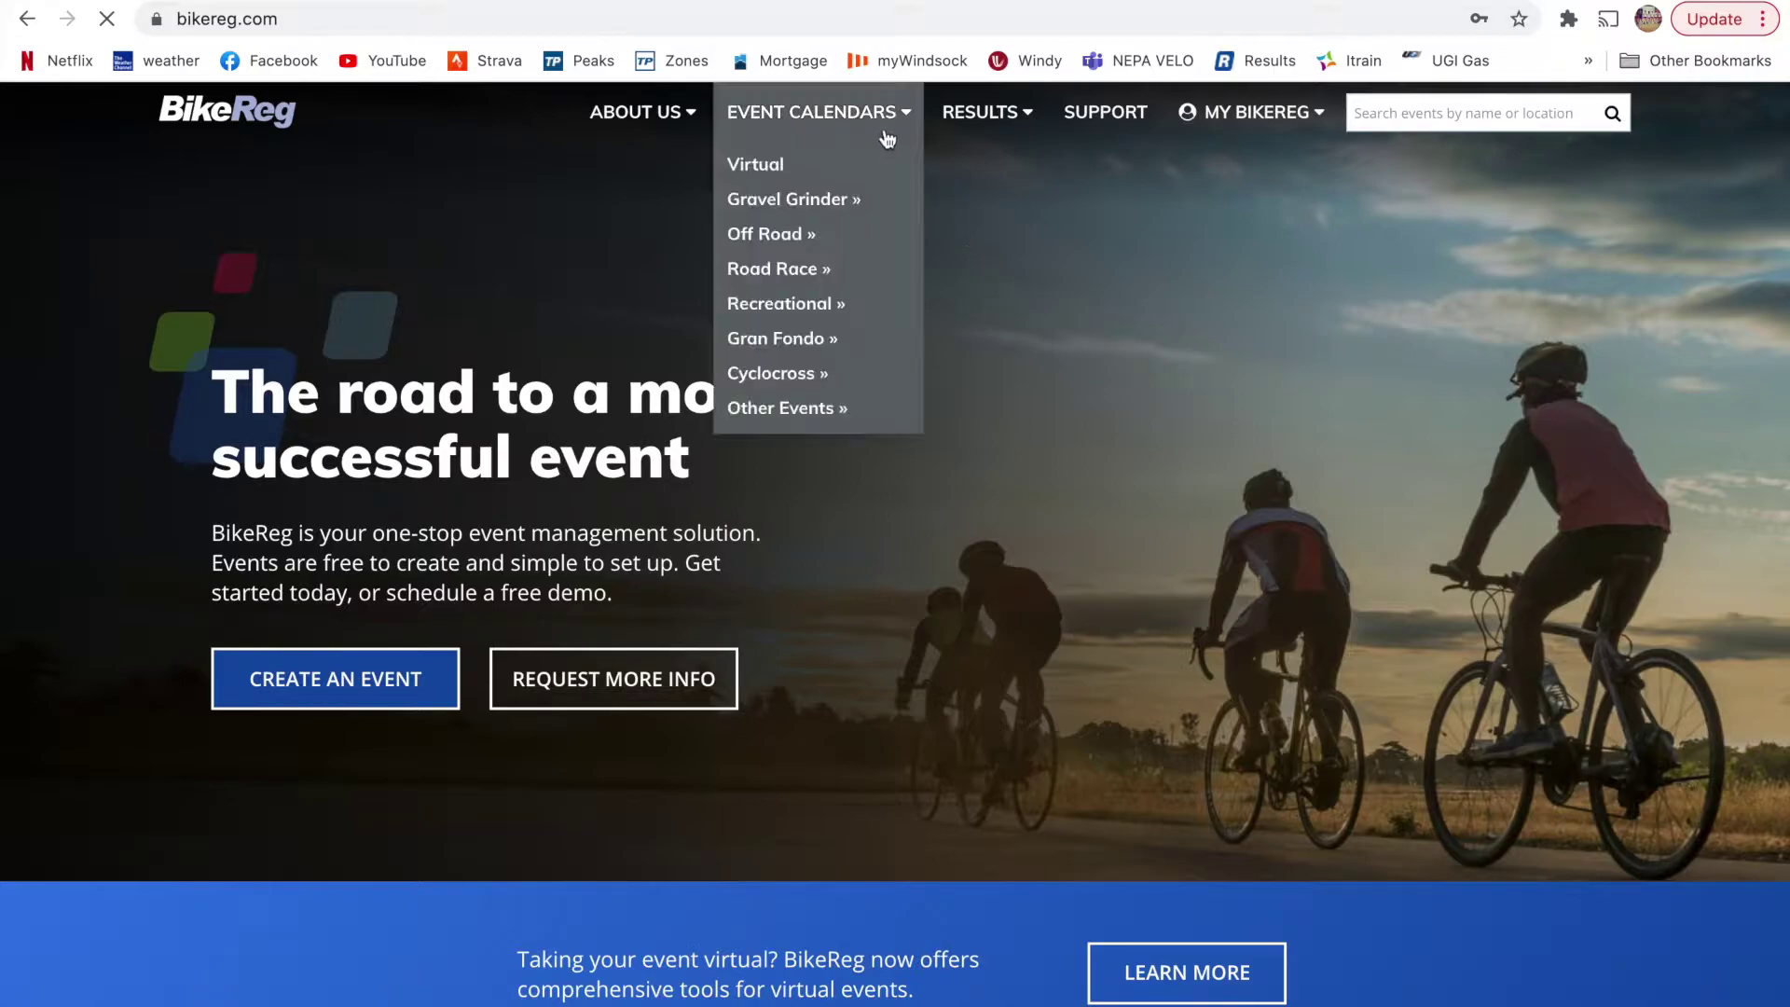
mouse_move(792, 244)
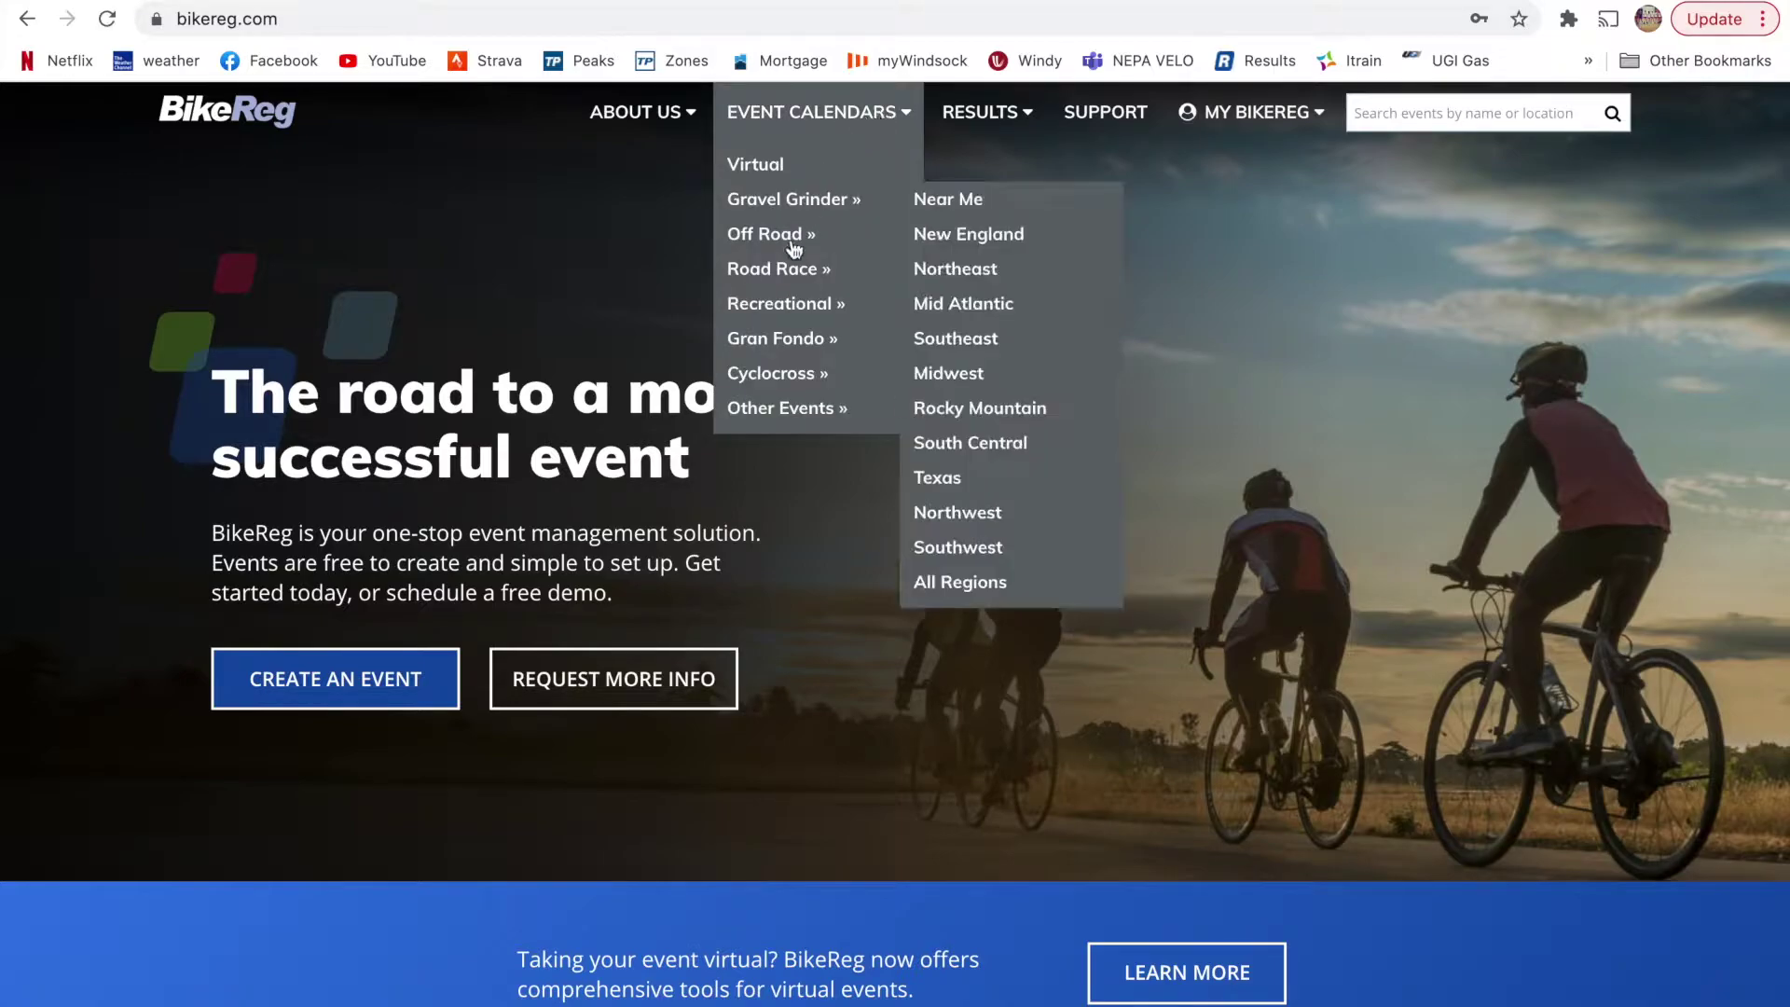
mouse_move(793, 280)
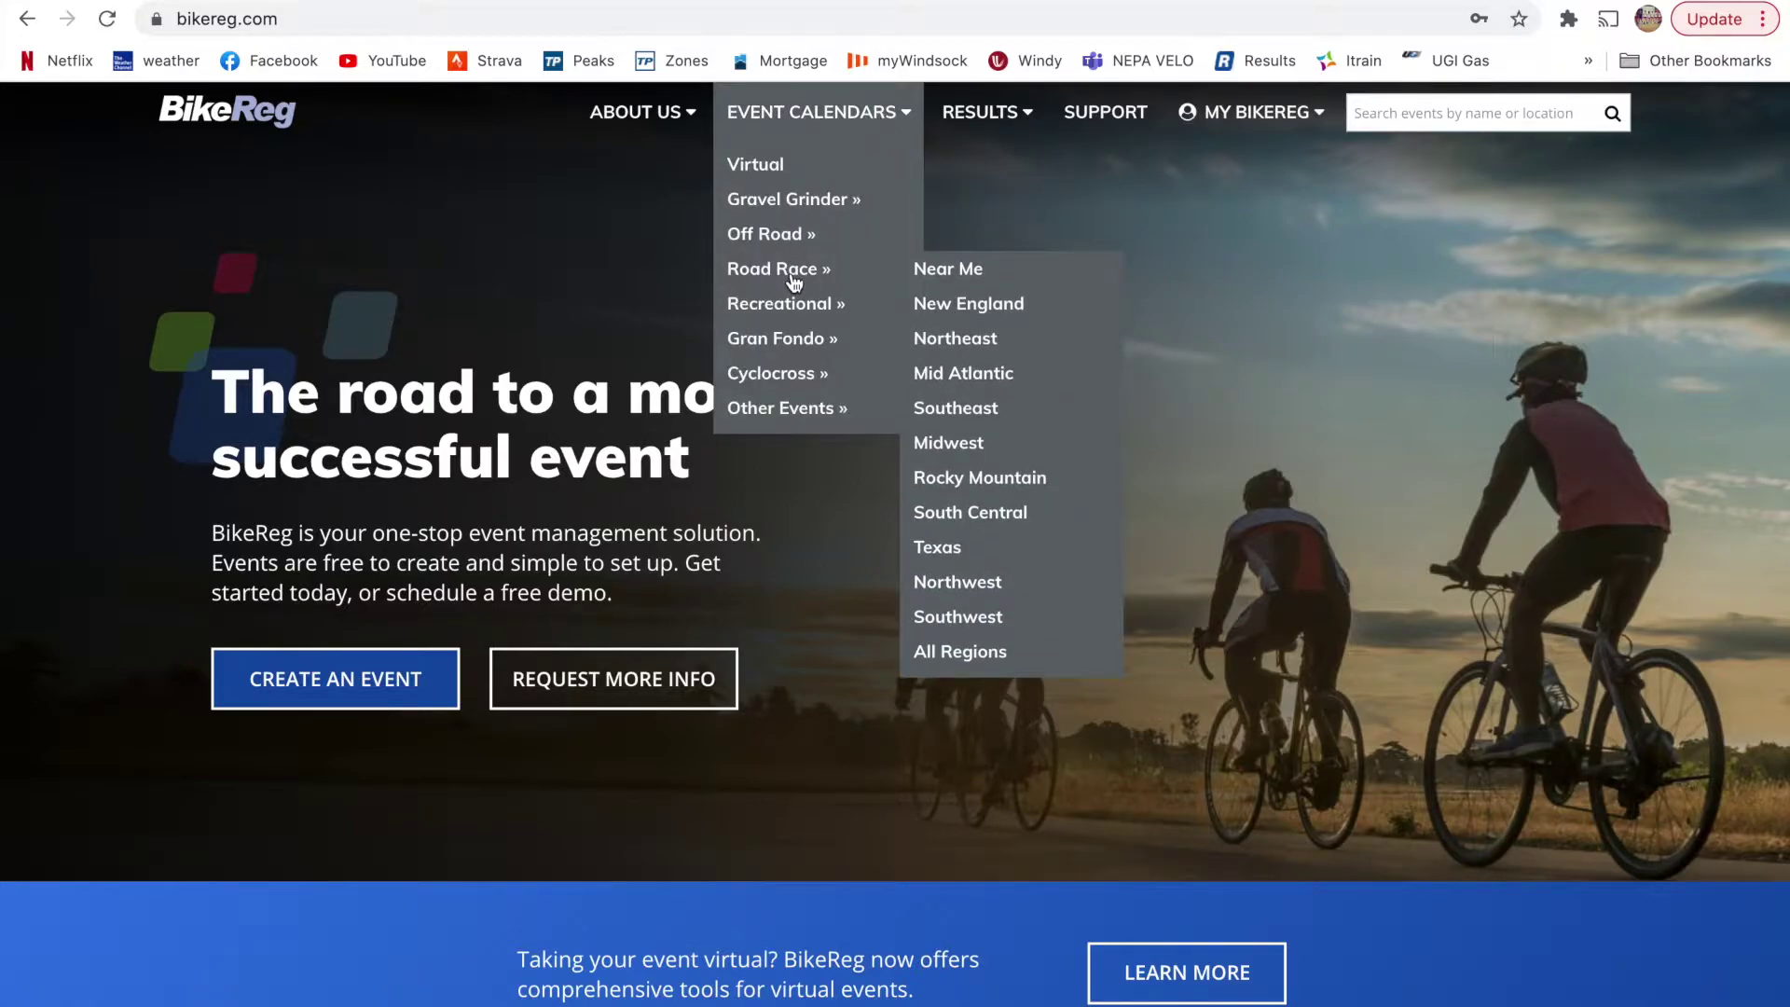
click(958, 272)
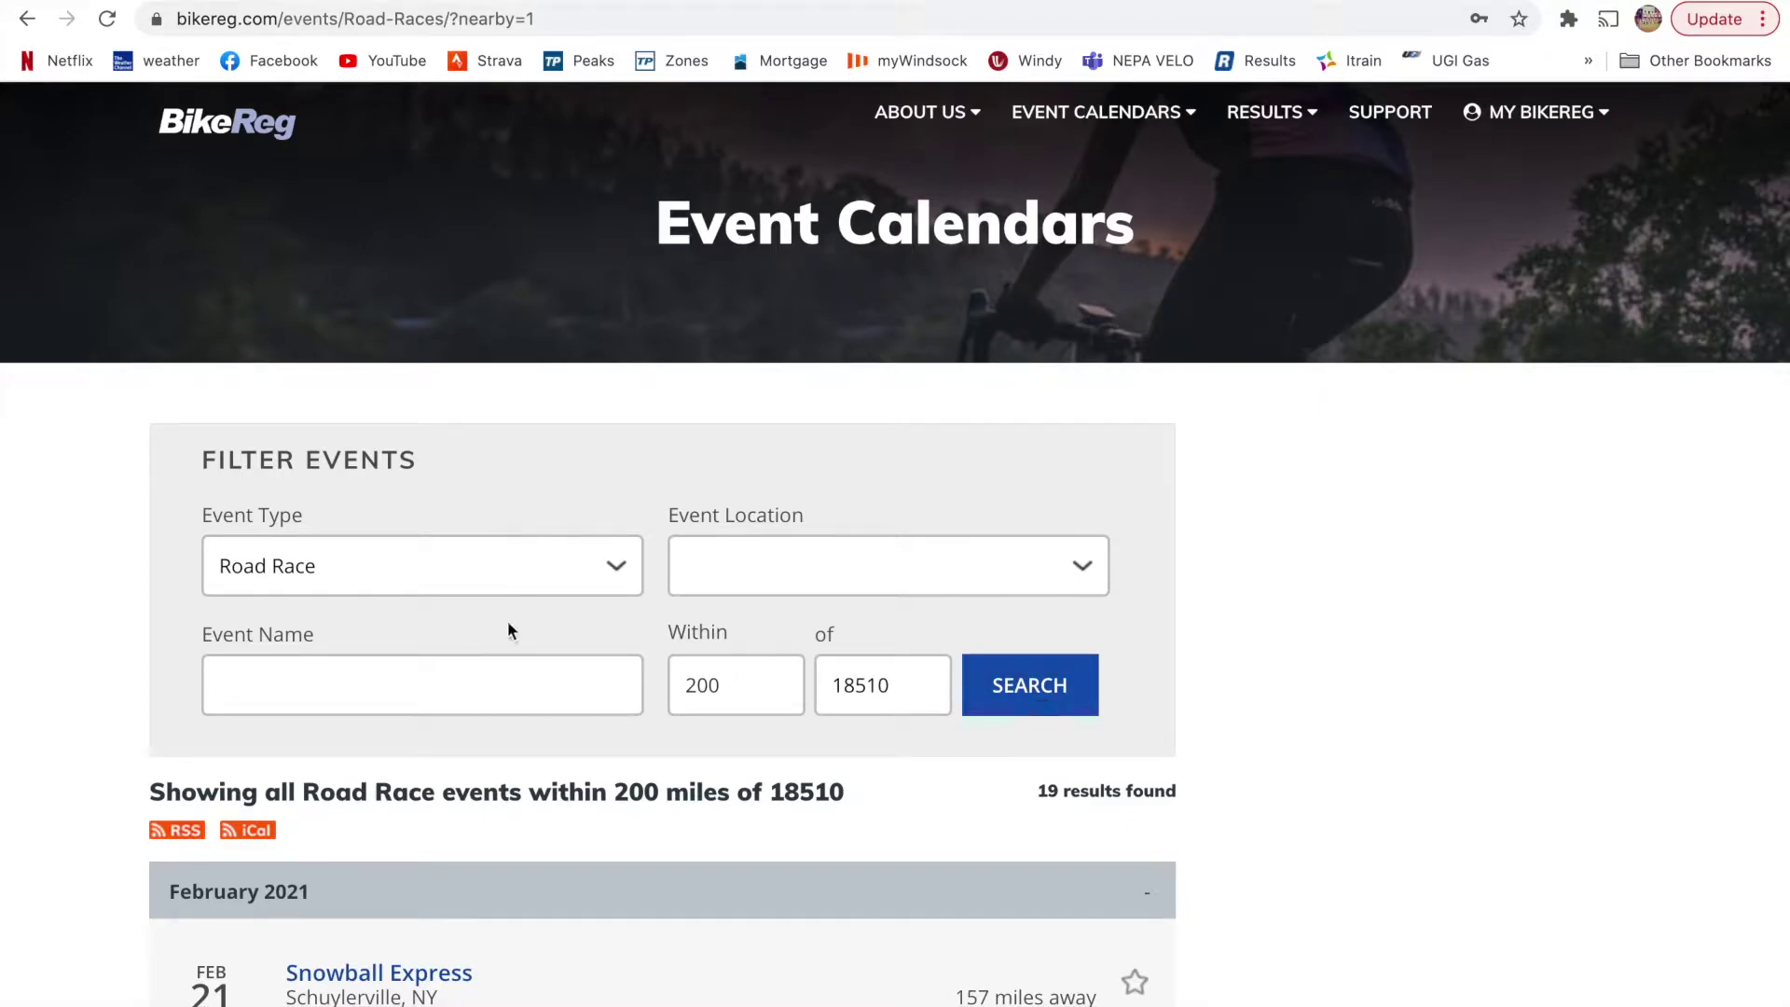
- Leave the location filter unset, keep the Road Race type, and scroll to Pickle Juice Race 2021
click(1087, 571)
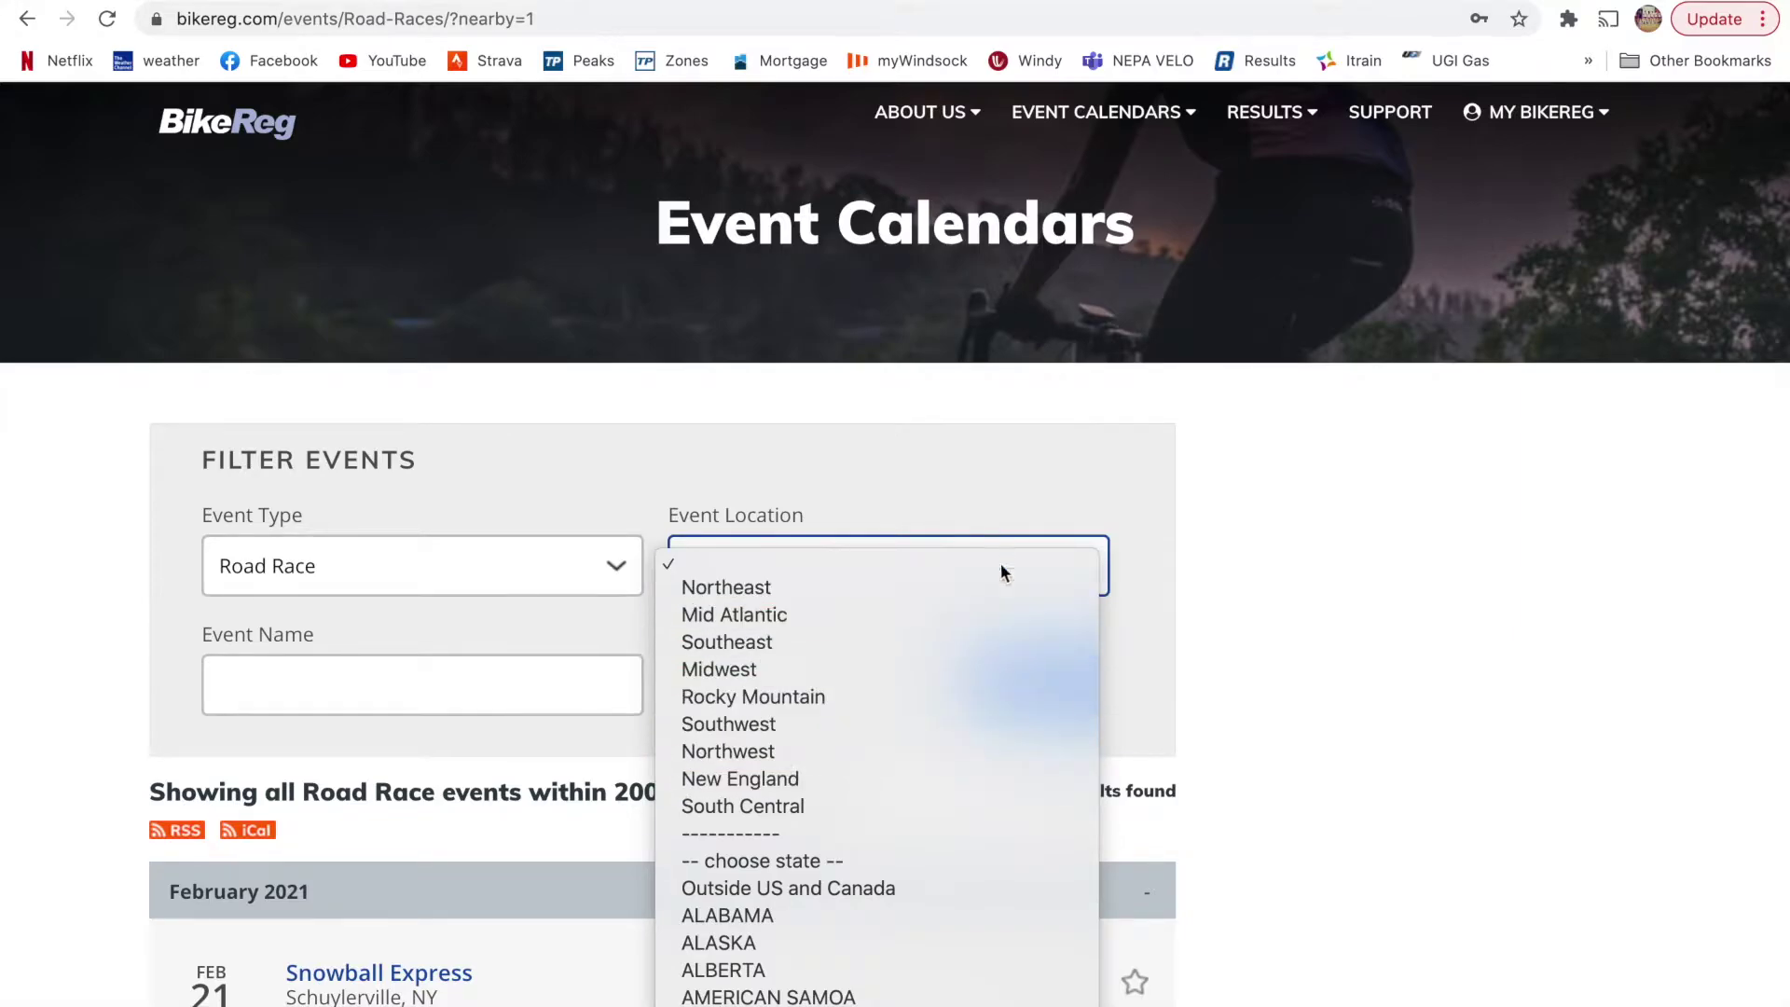
click(549, 642)
click(555, 701)
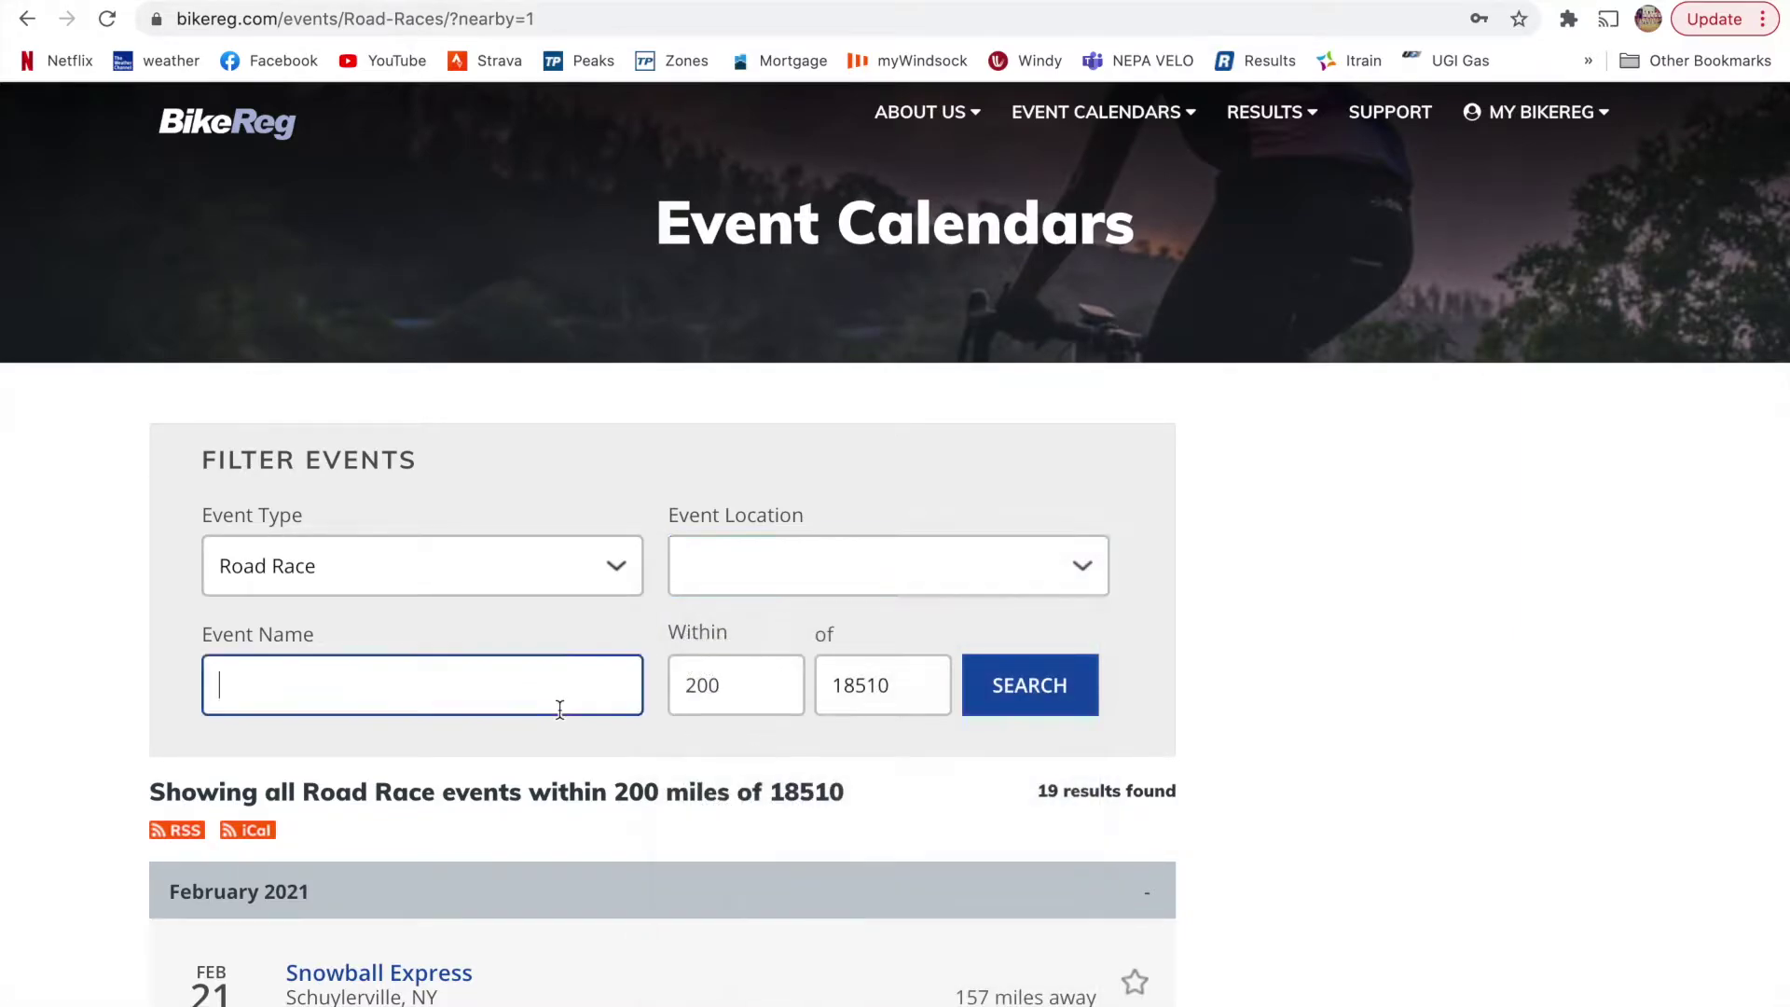
click(619, 573)
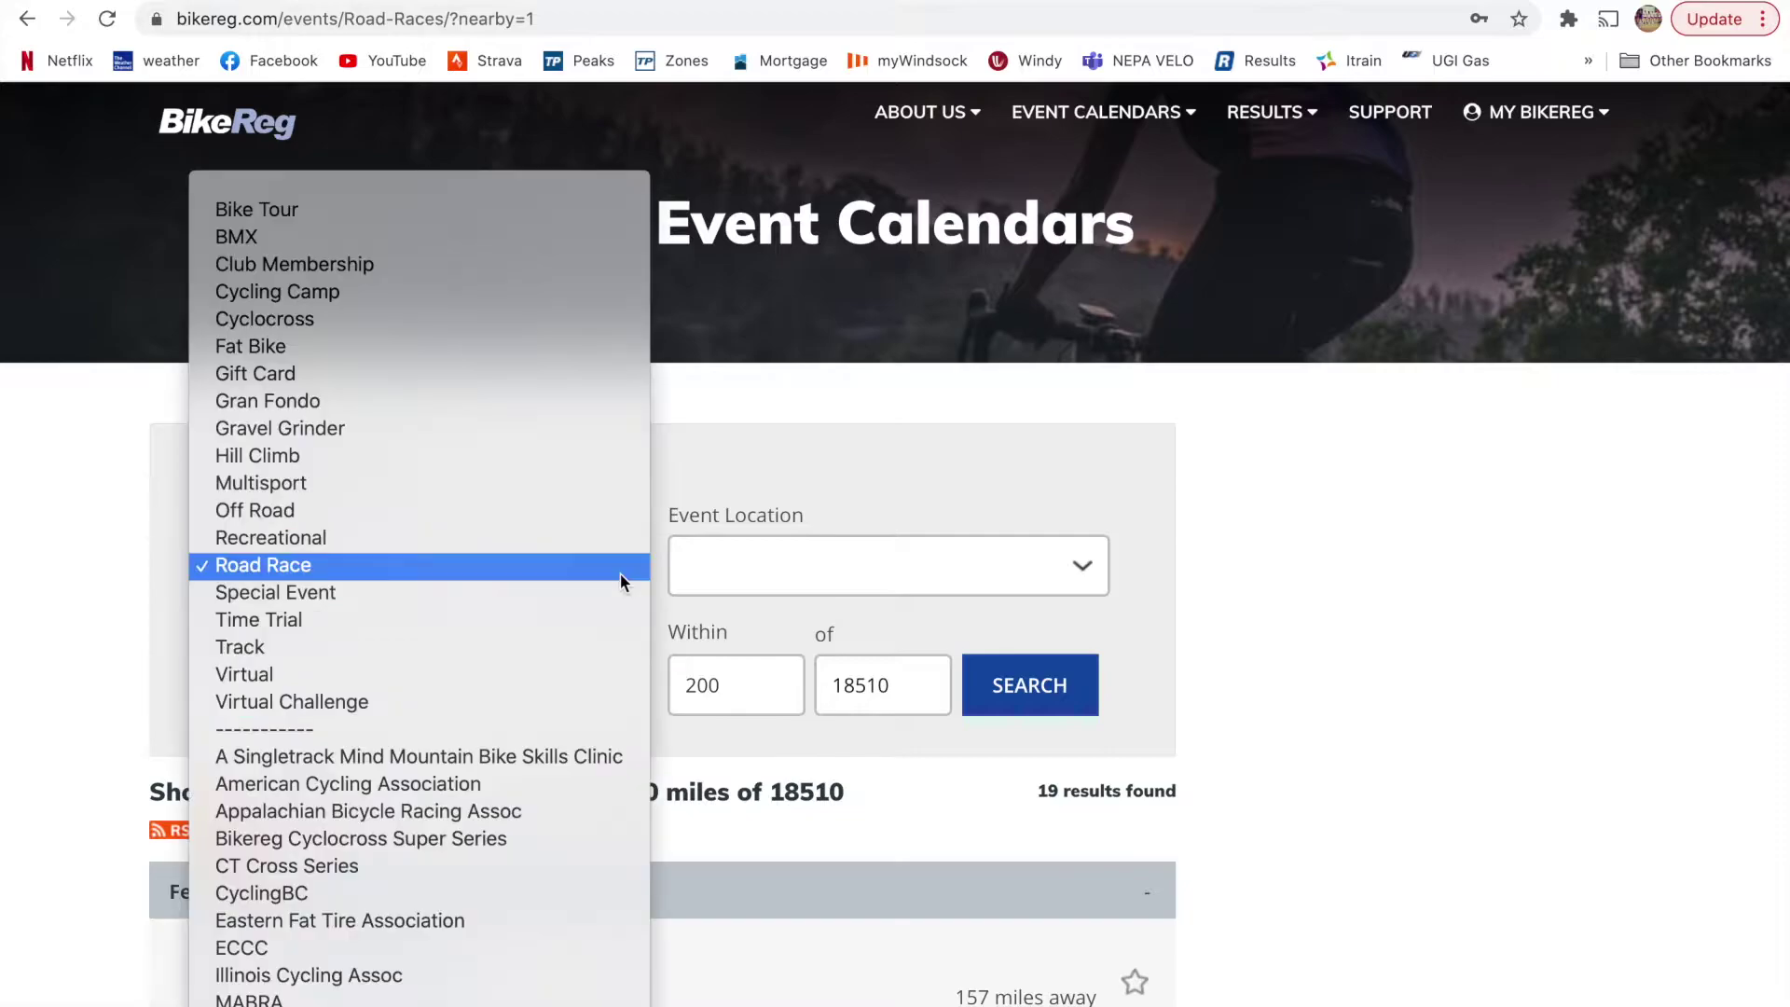
click(546, 570)
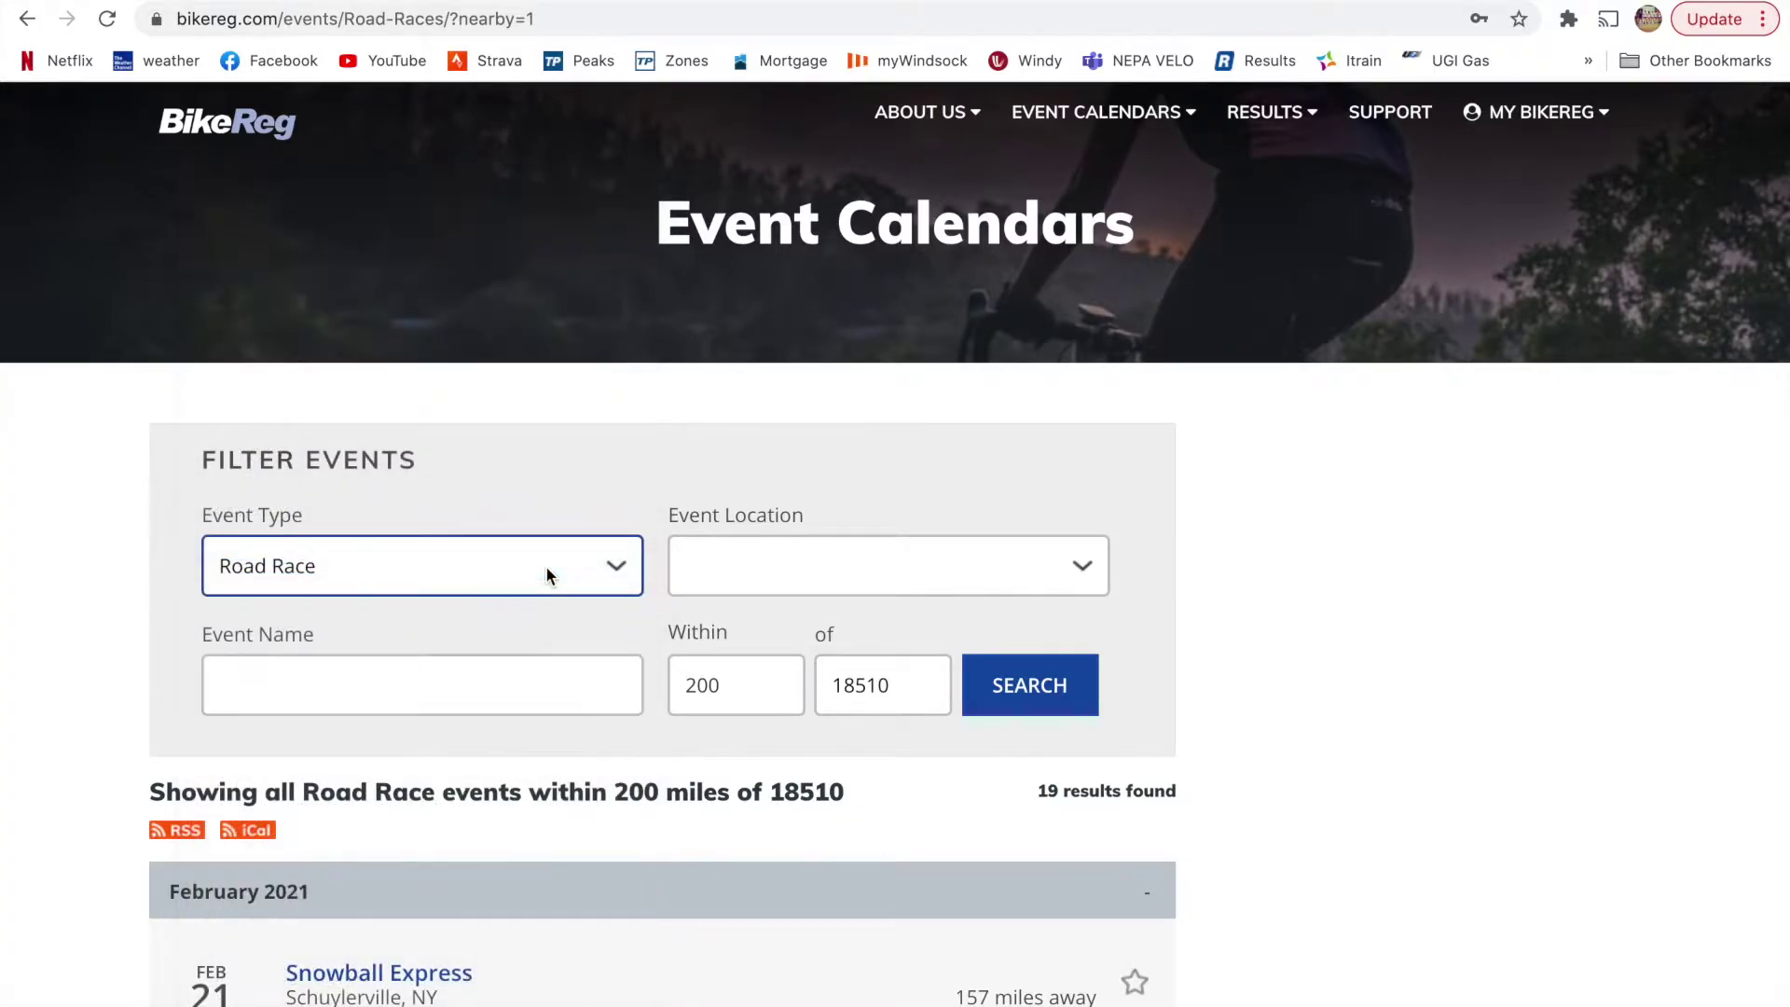
click(1059, 691)
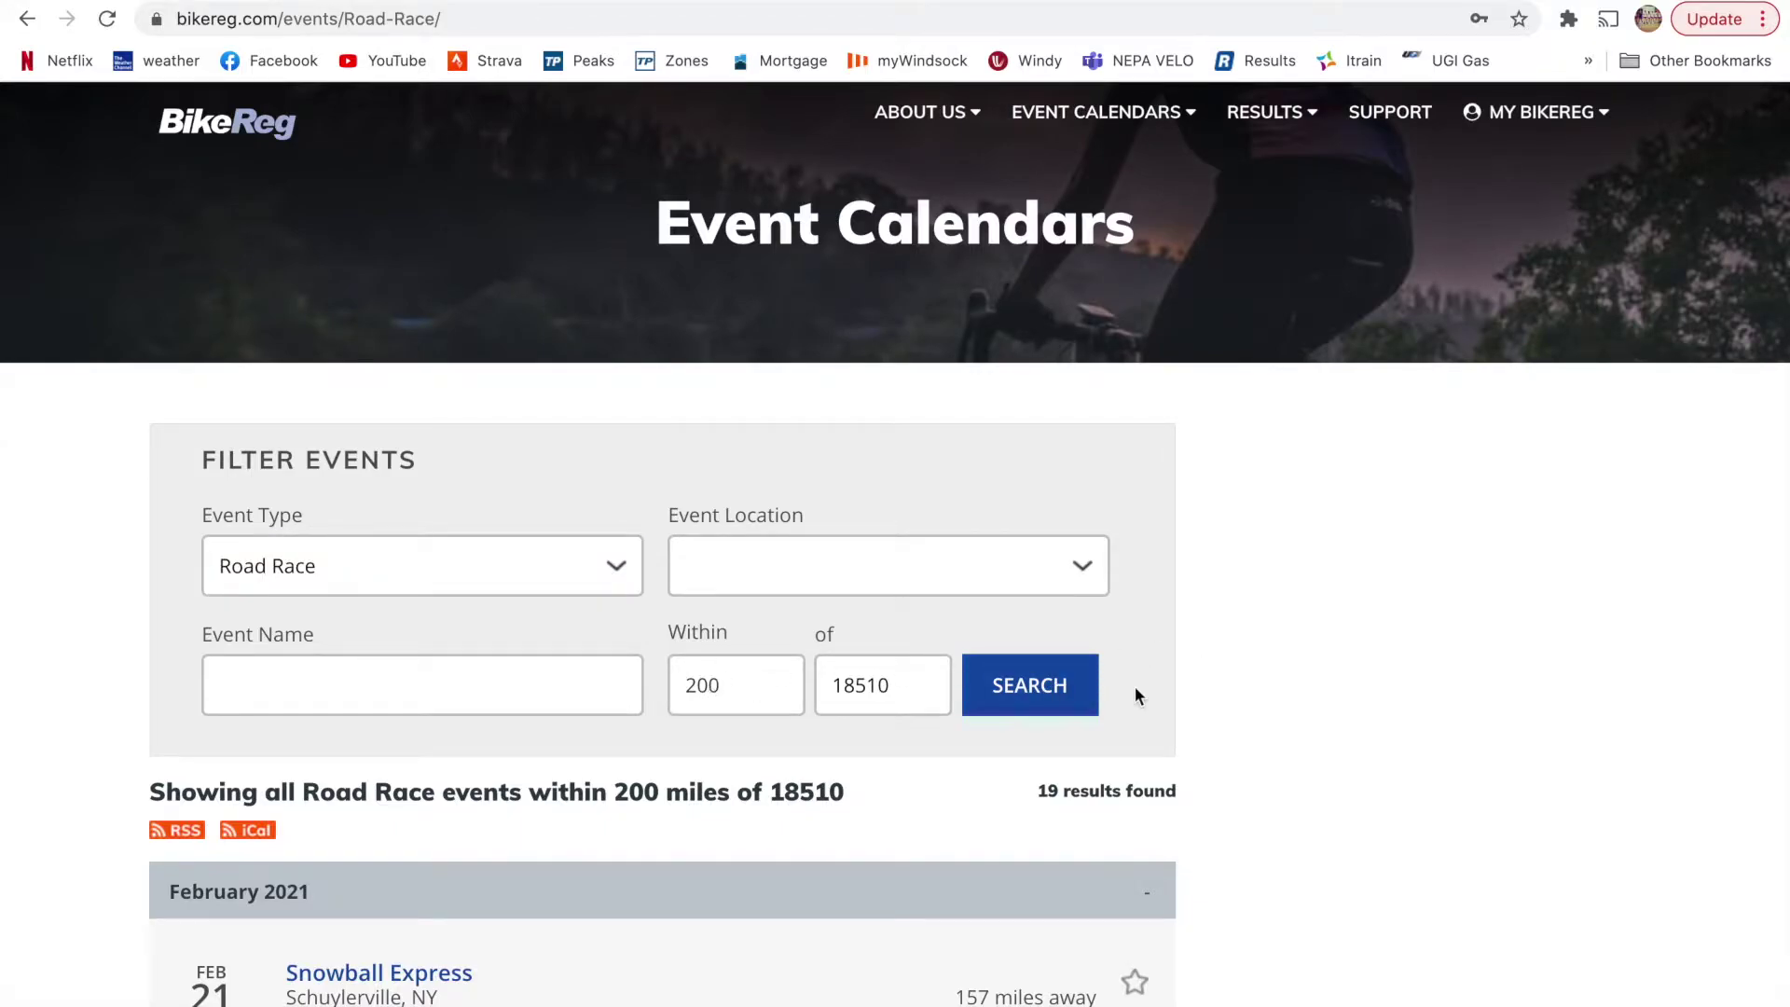
scroll(1133, 688, down, 9)
scroll(1136, 694, down, 10)
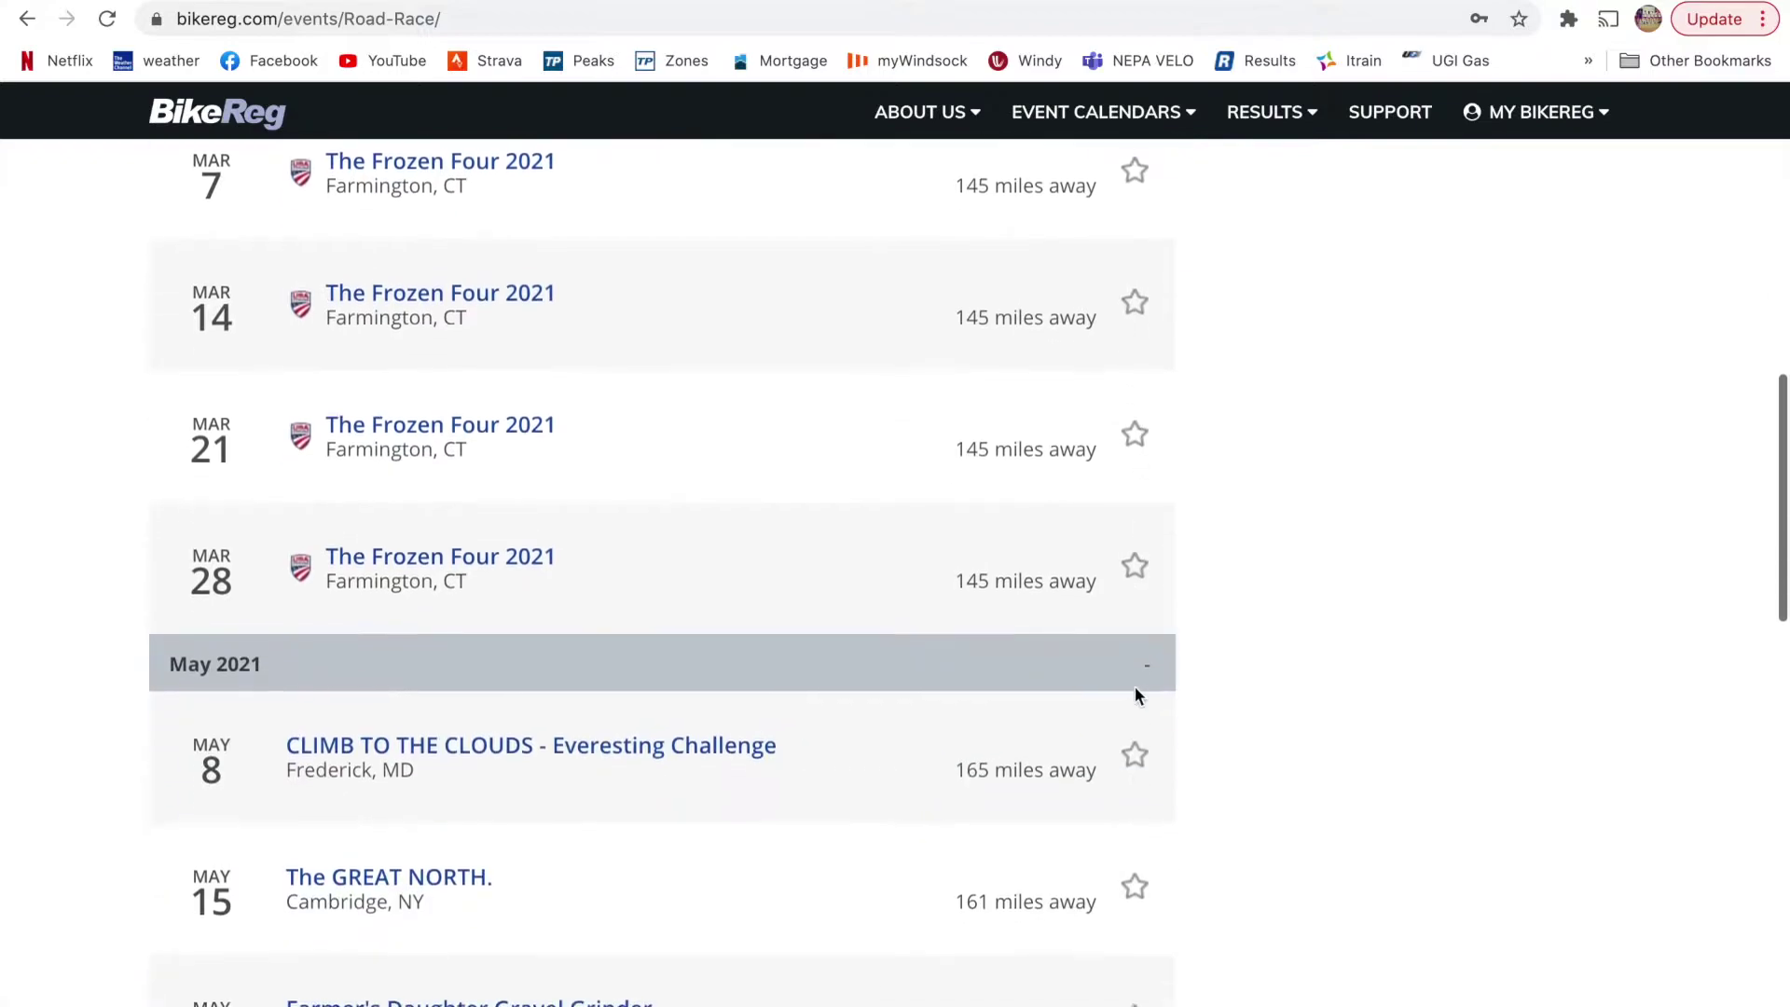
scroll(1133, 686, down, 1)
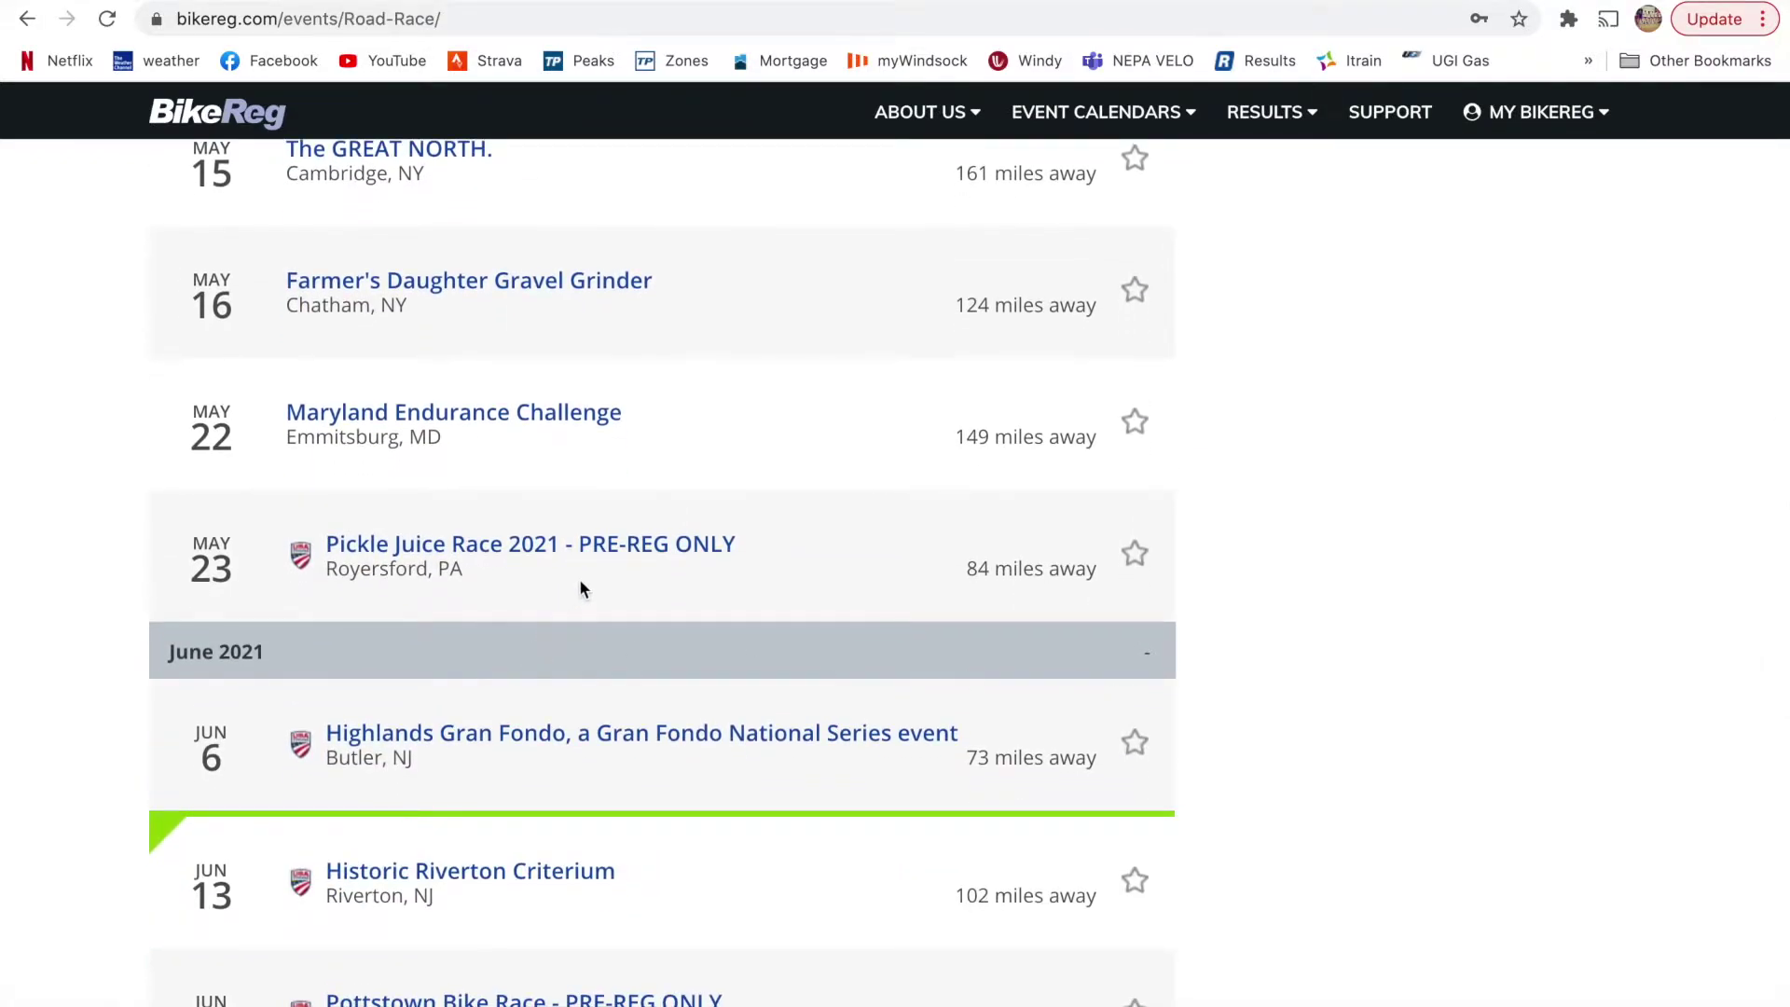
scroll(604, 609, up, 3)
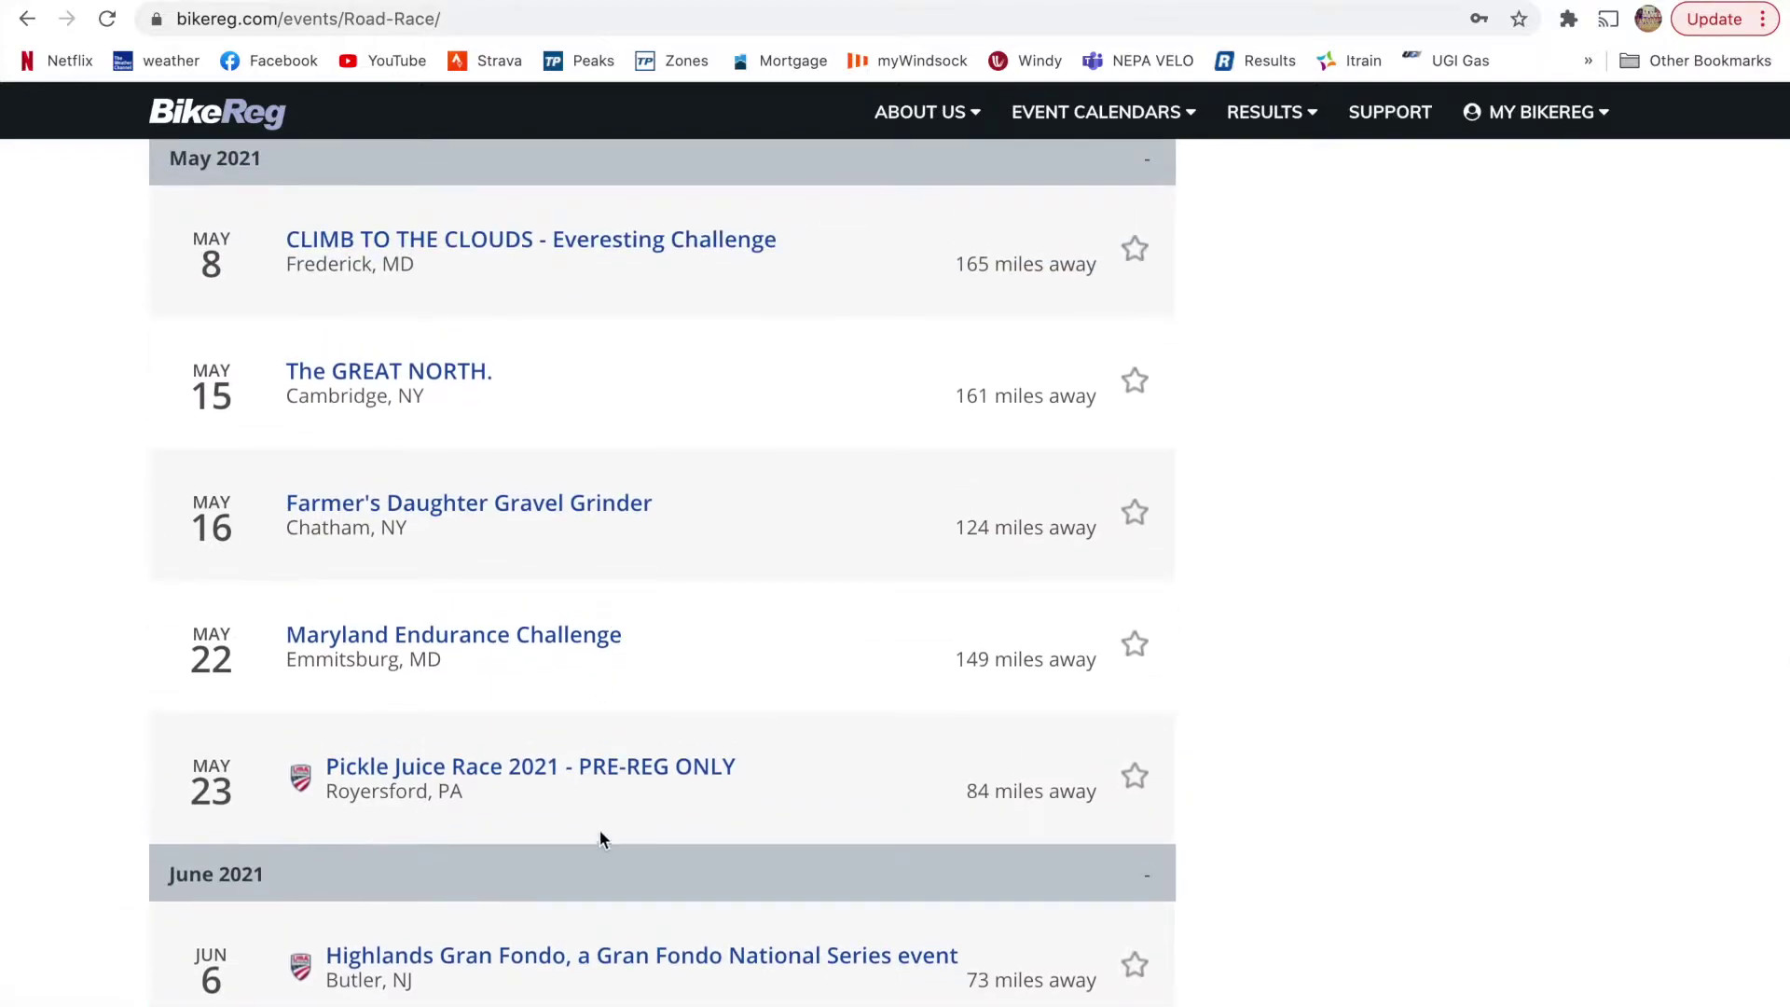
- Open the Pickle Juice Race 2021 event page
click(444, 778)
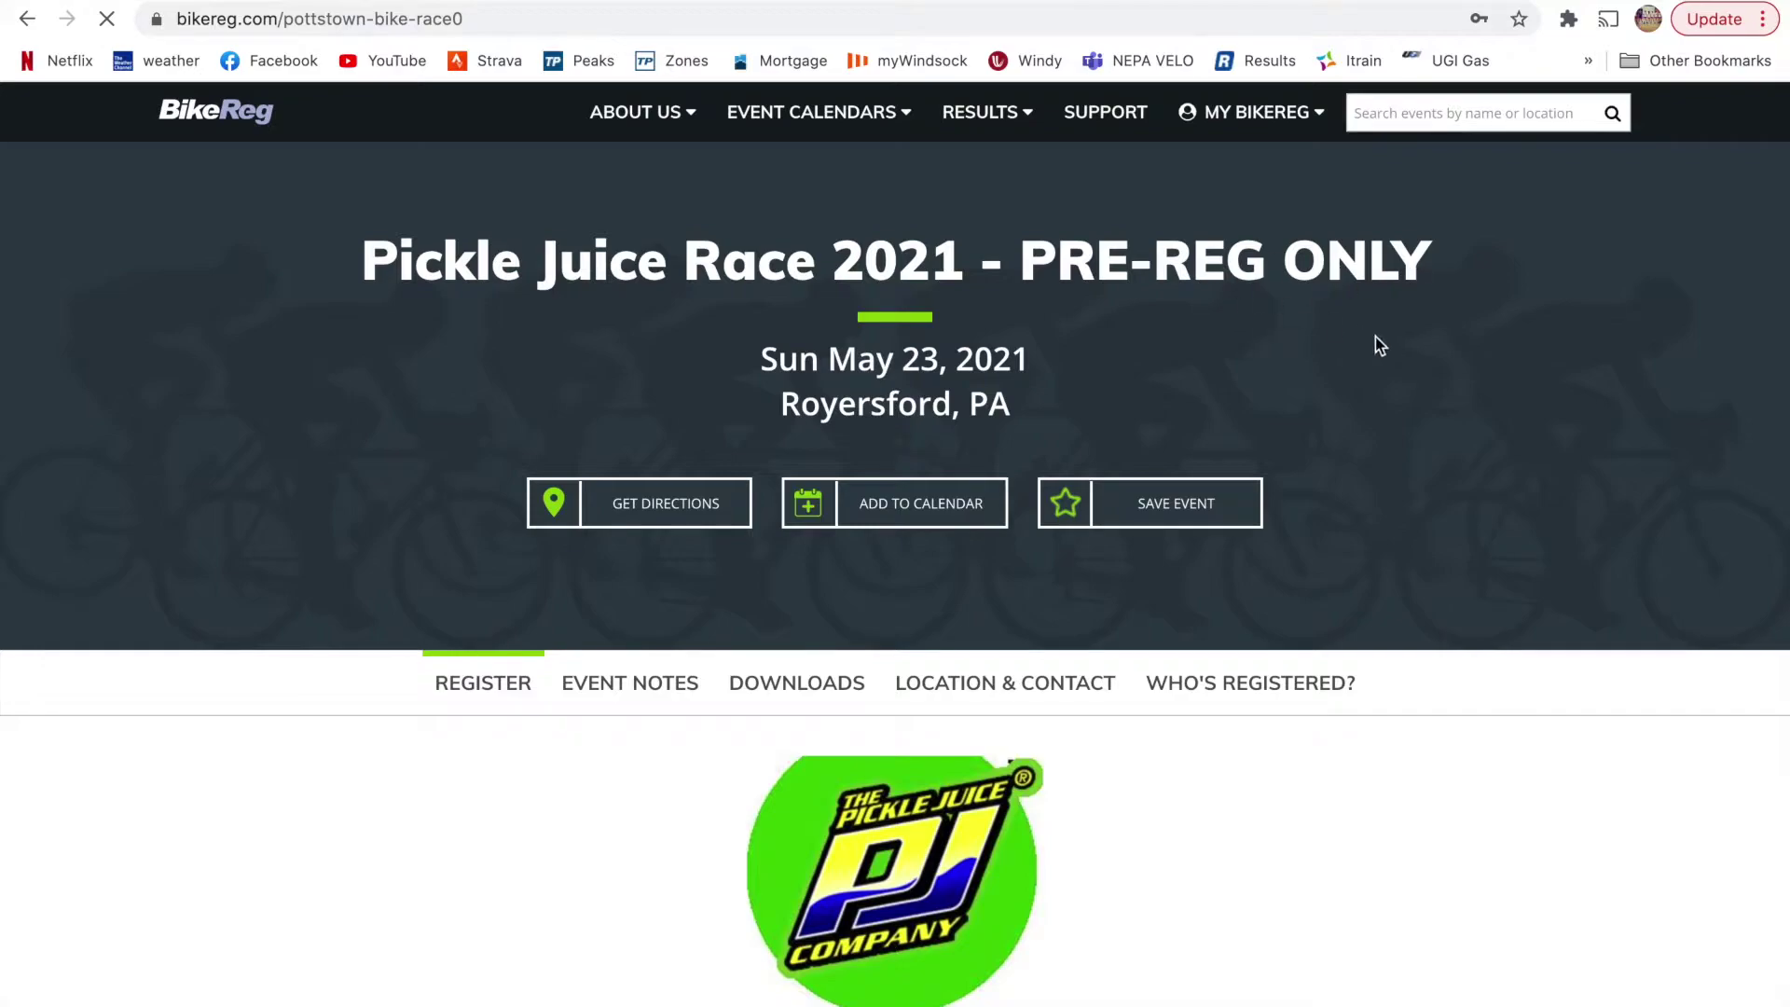
scroll(993, 667, down, 2)
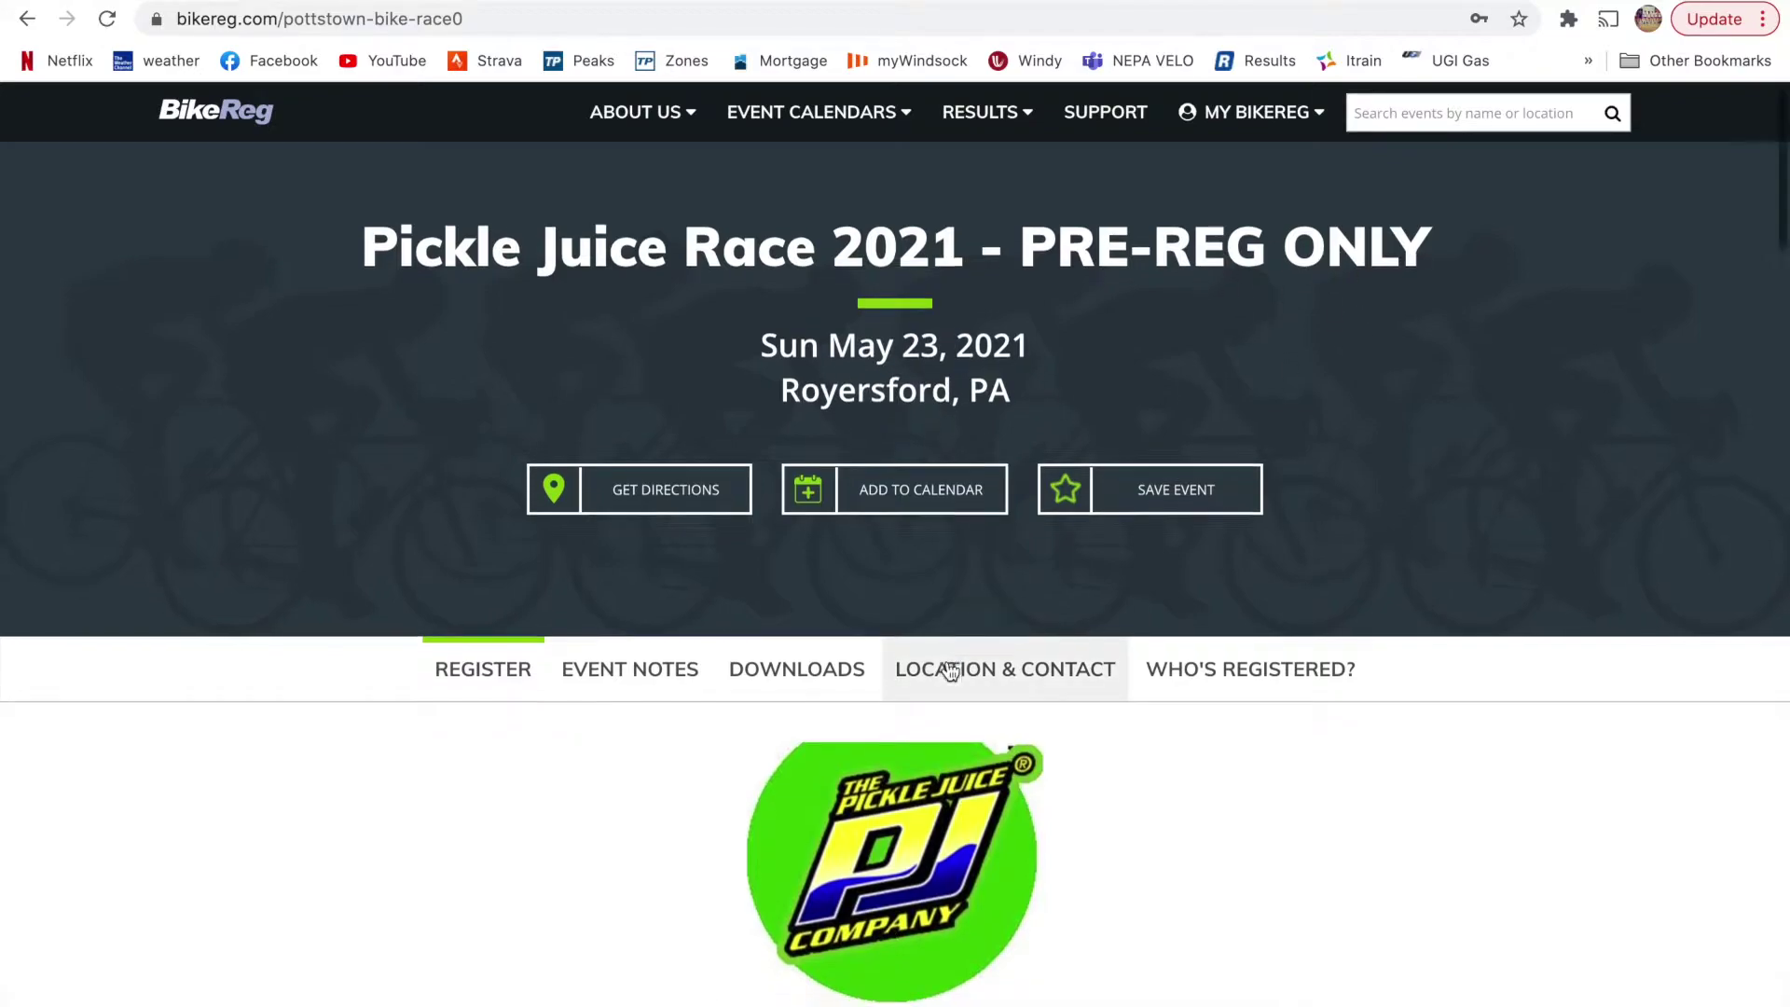
scroll(950, 670, down, 8)
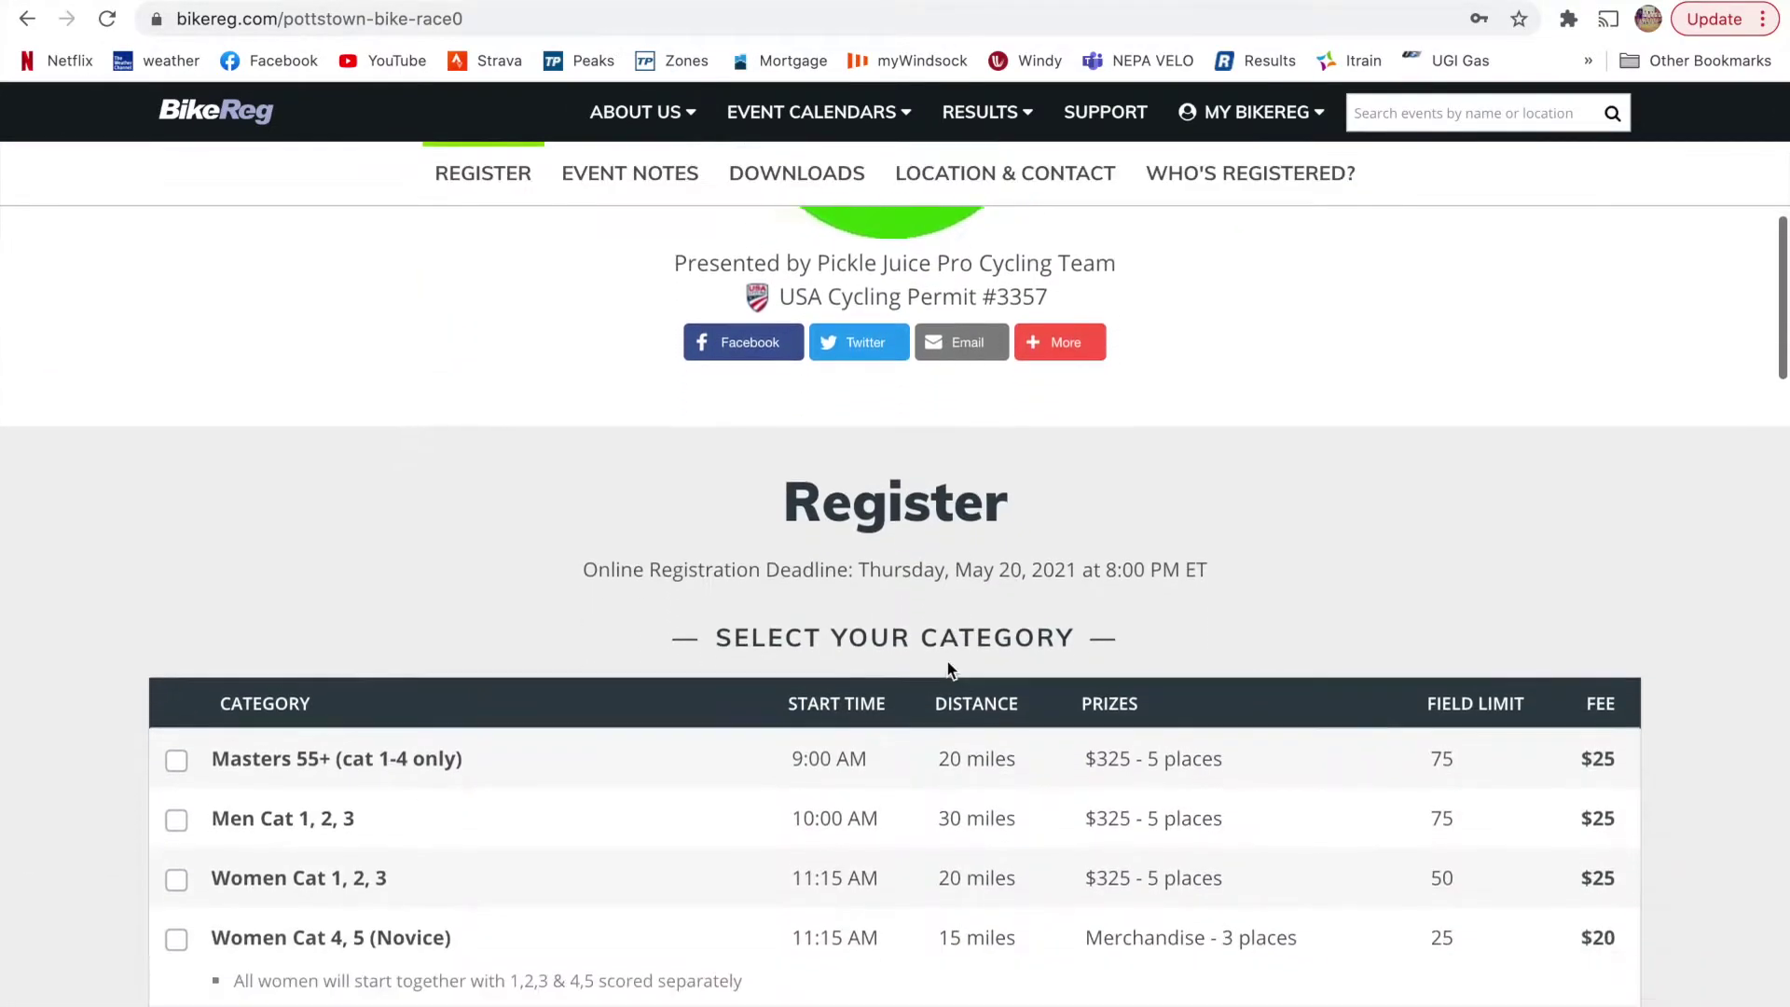
scroll(950, 670, up, 6)
- Scroll to the registration categories and check Men Cat 5 (Novice), $20
scroll(947, 668, down, 2)
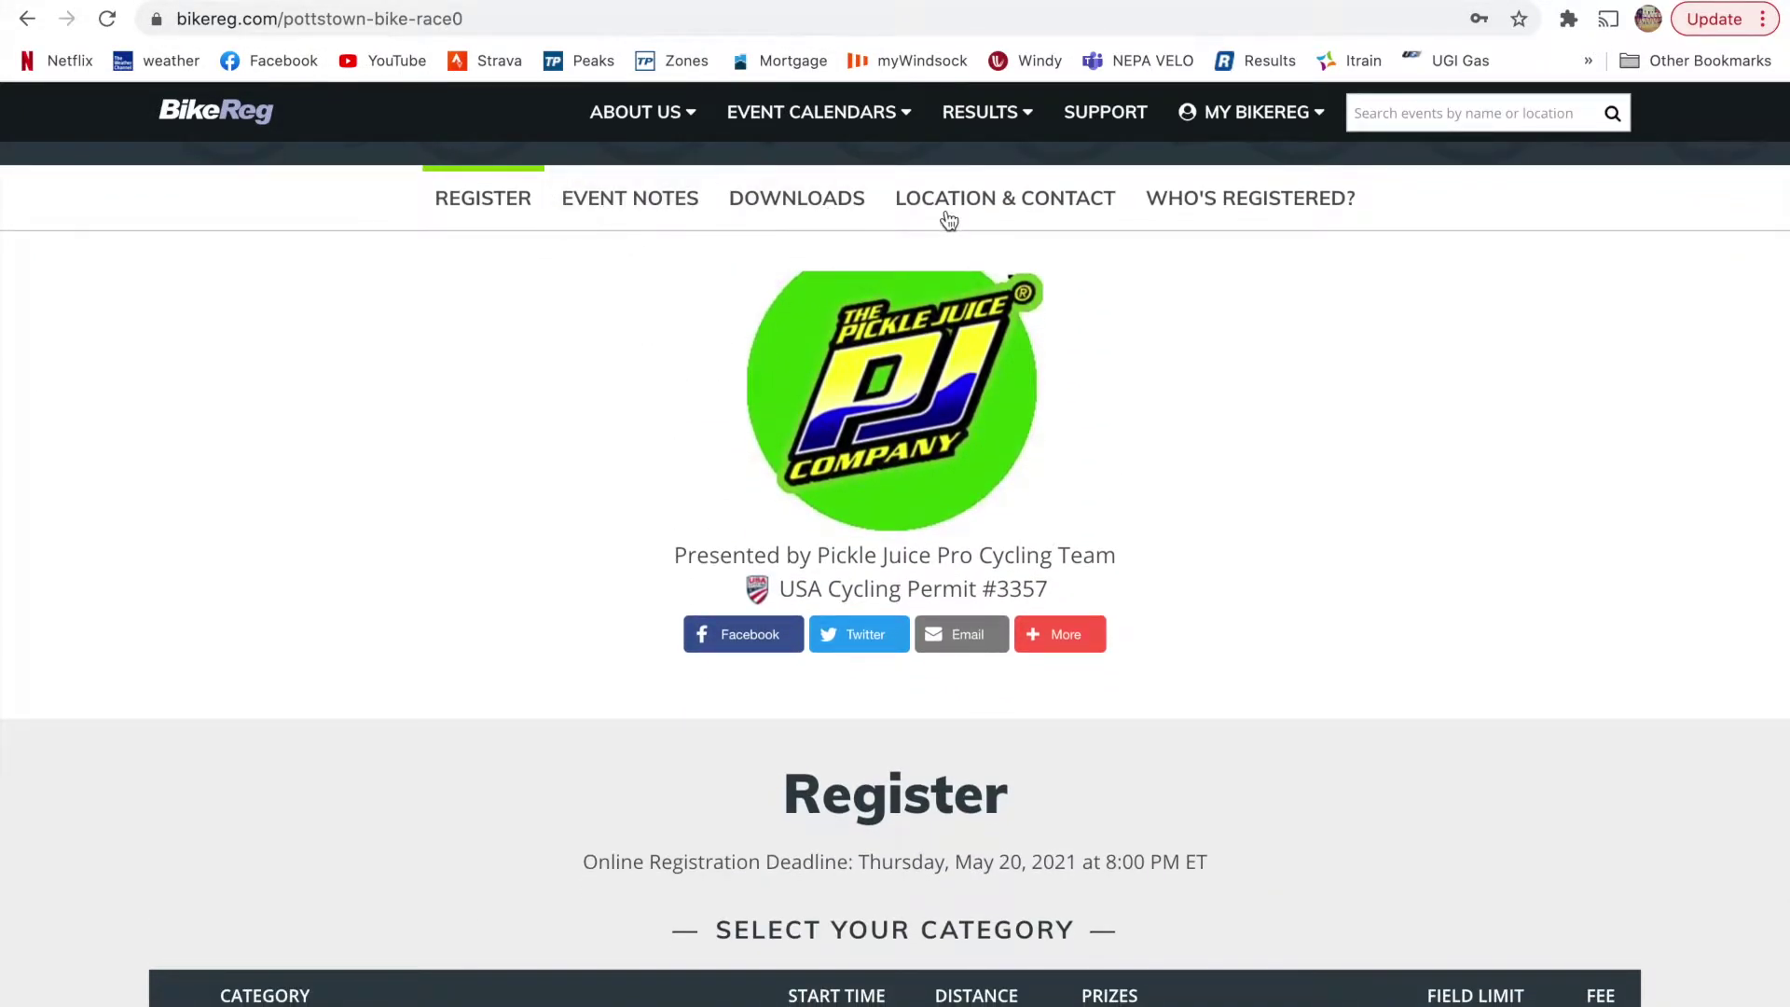
scroll(1200, 681, down, 2)
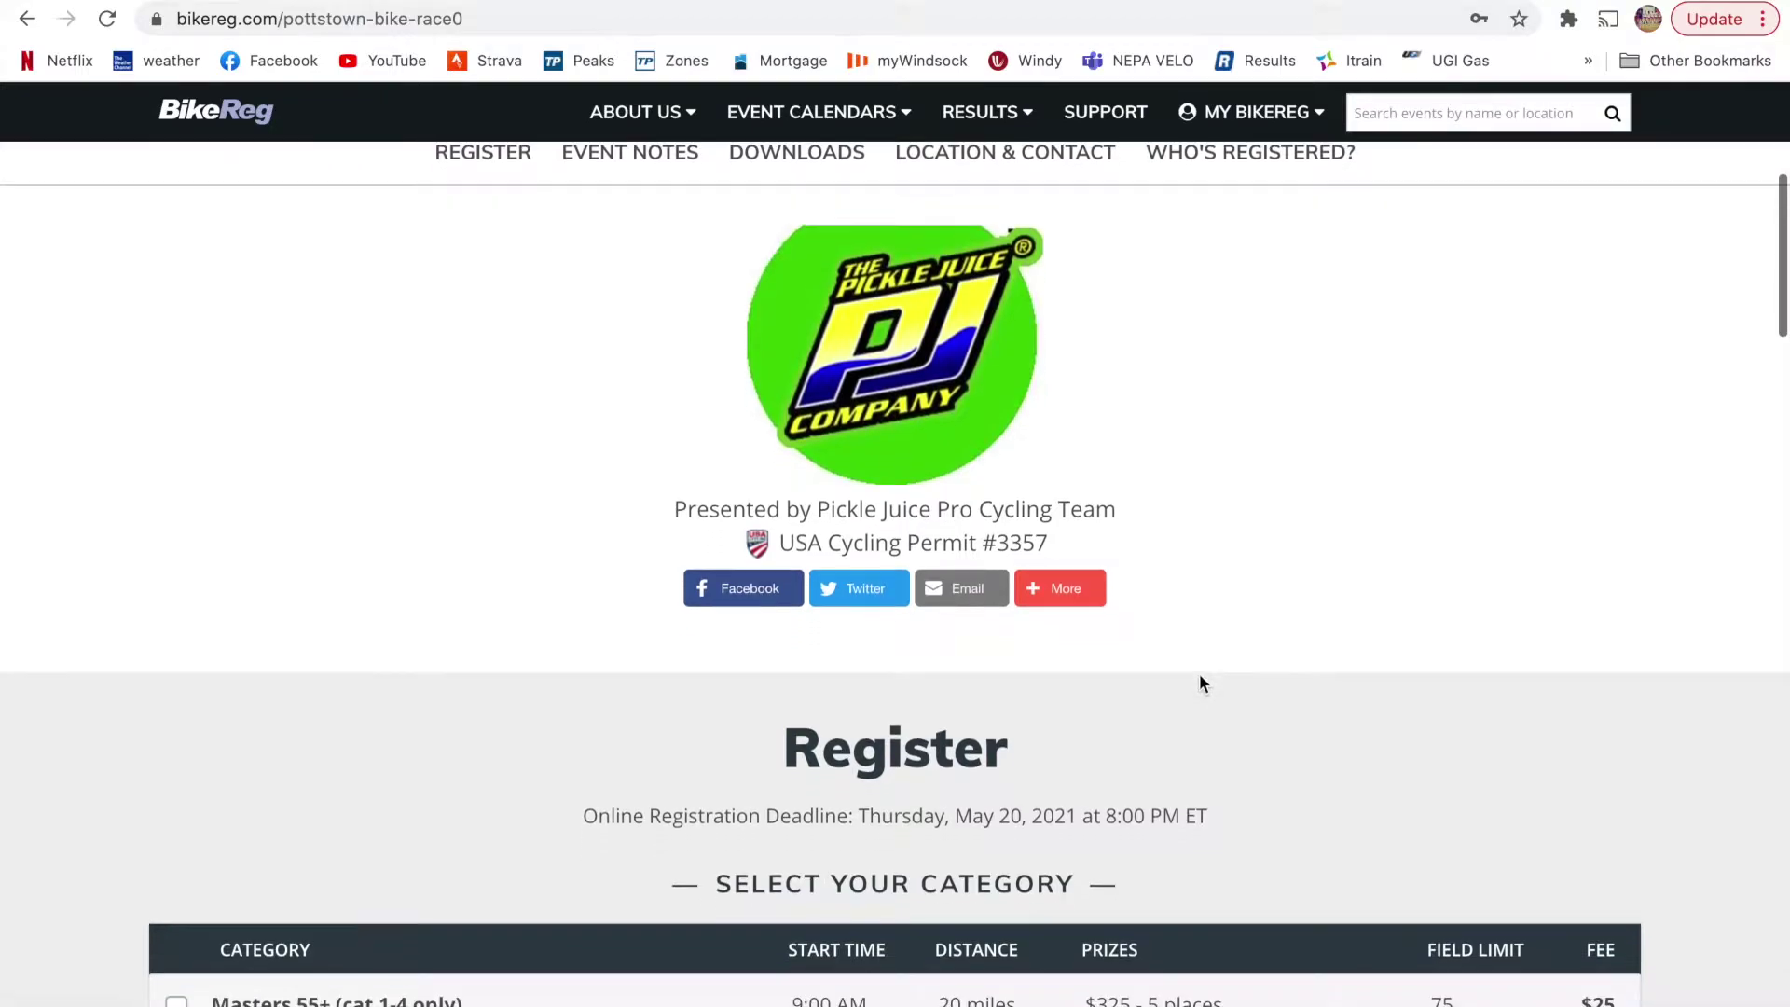
scroll(1200, 683, down, 6)
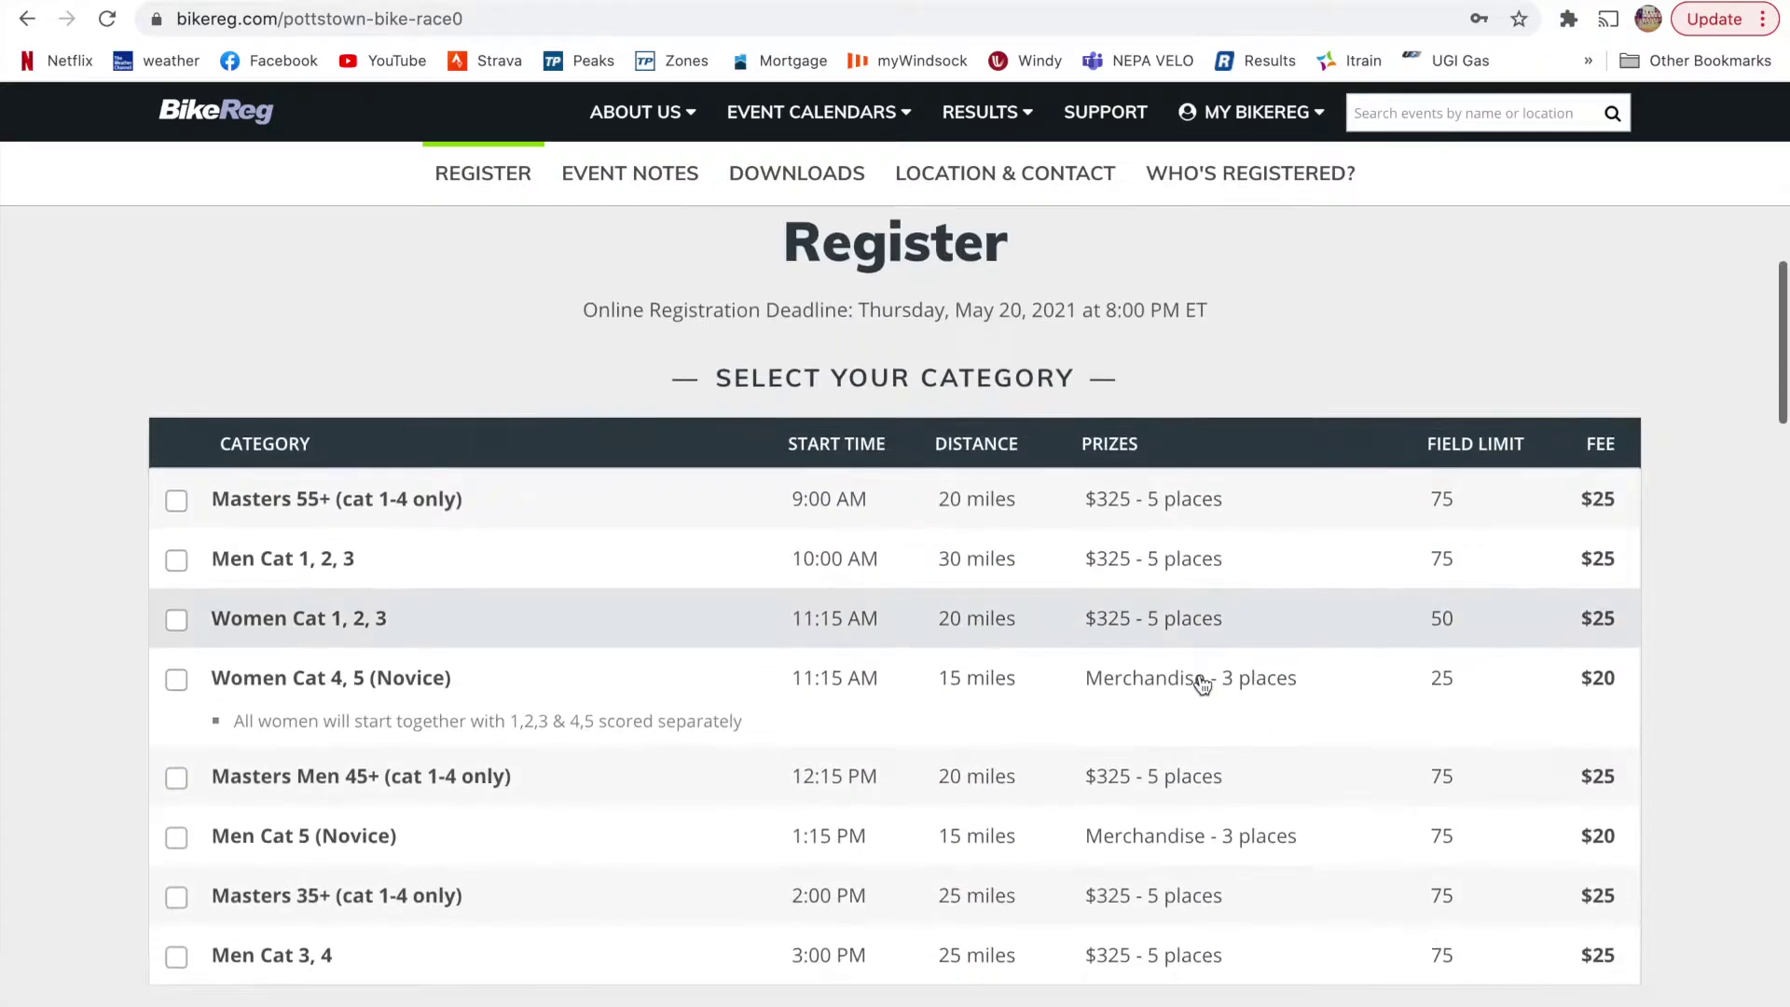
scroll(1201, 684, up, 2)
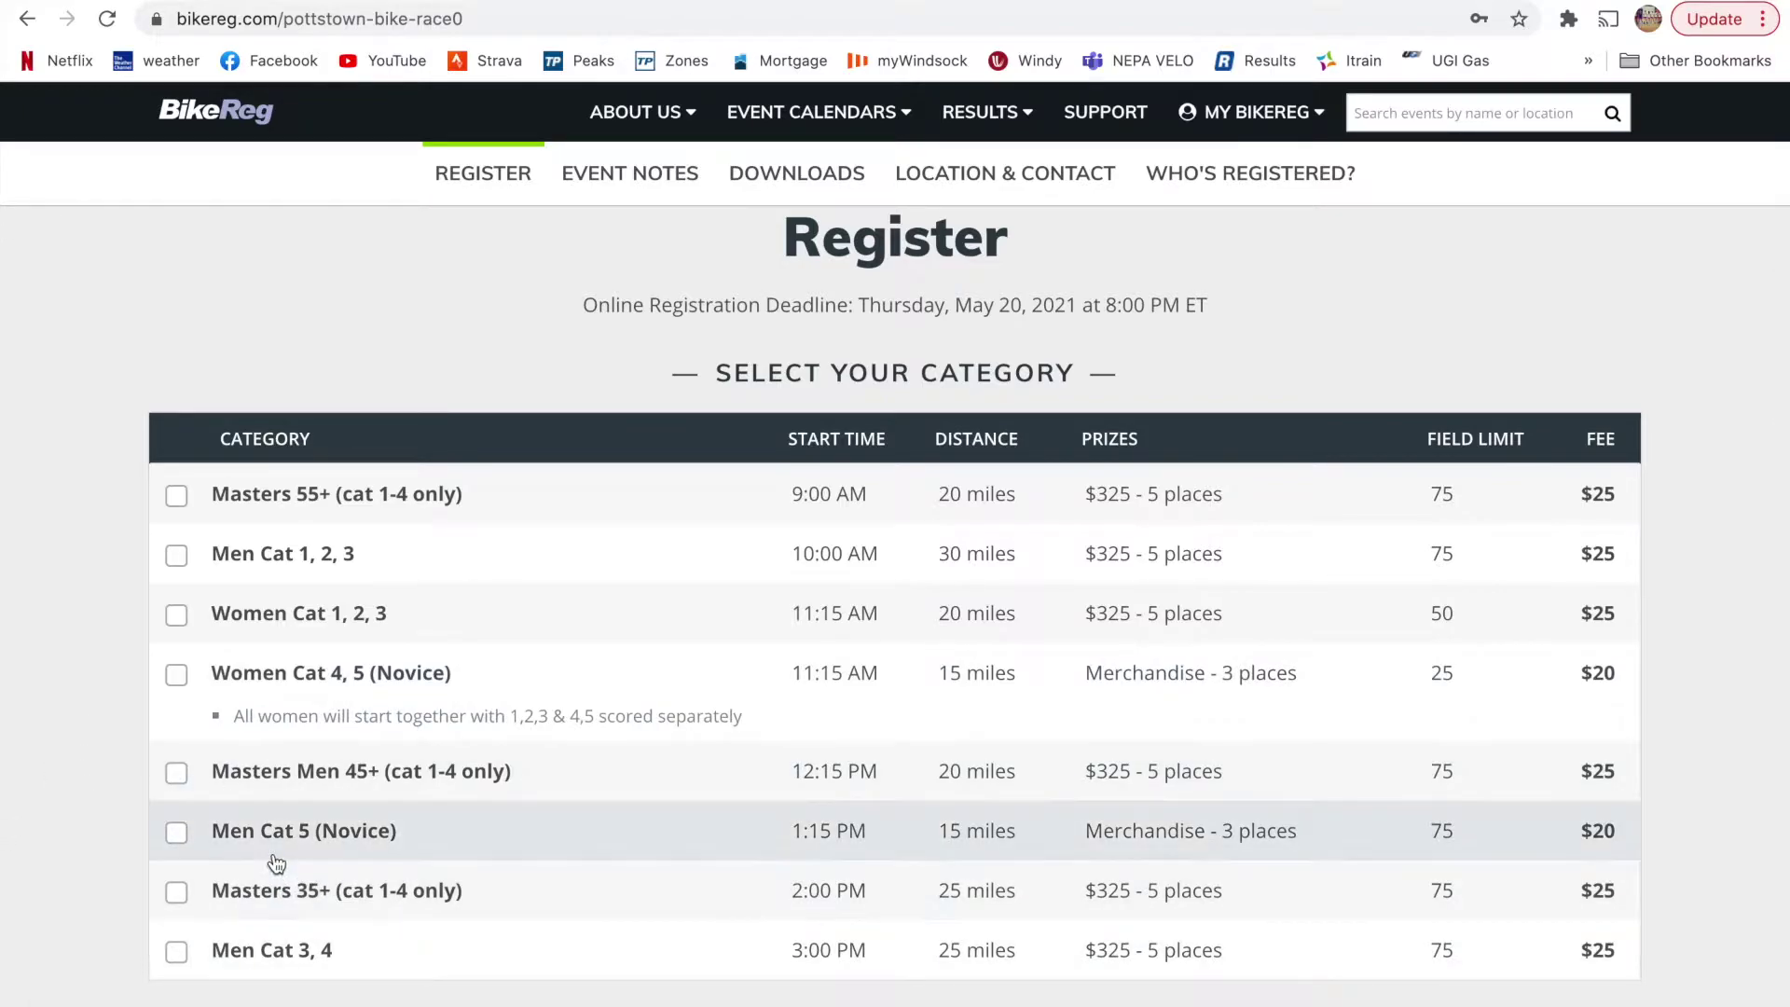
click(275, 849)
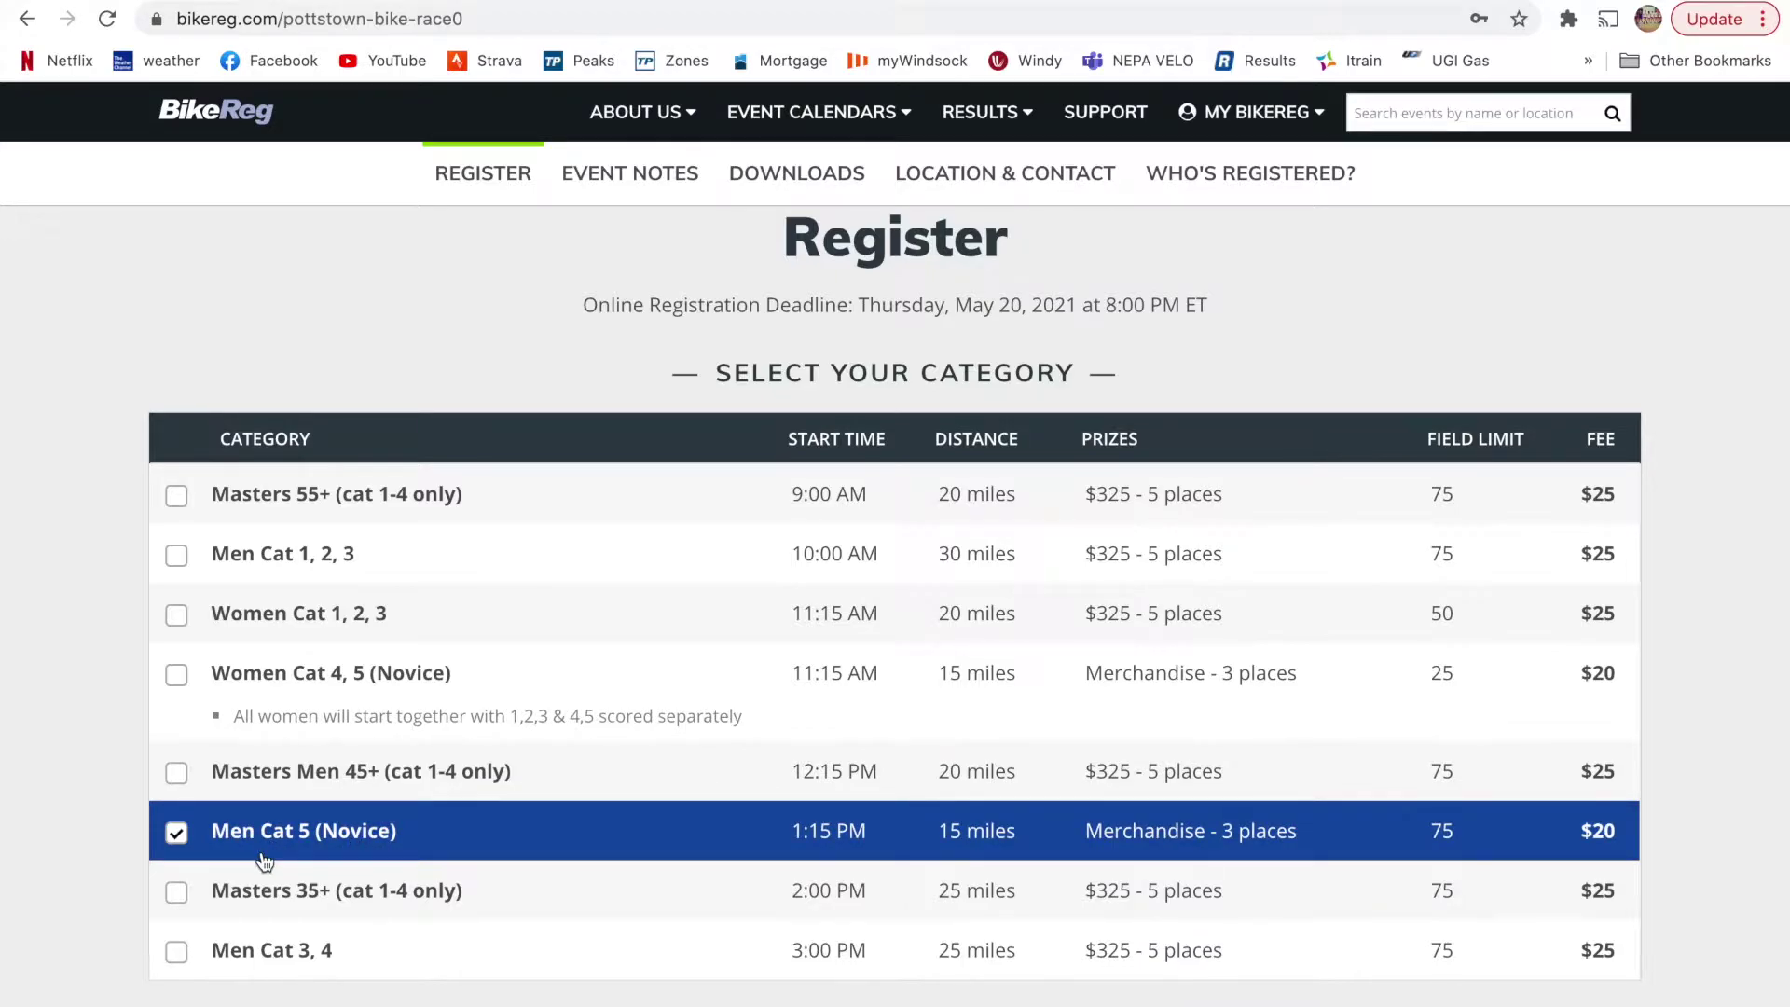
- Scroll down to Your Selection(s), which shows Men Cat 5 (Novice) at $20
scroll(399, 843, down, 1)
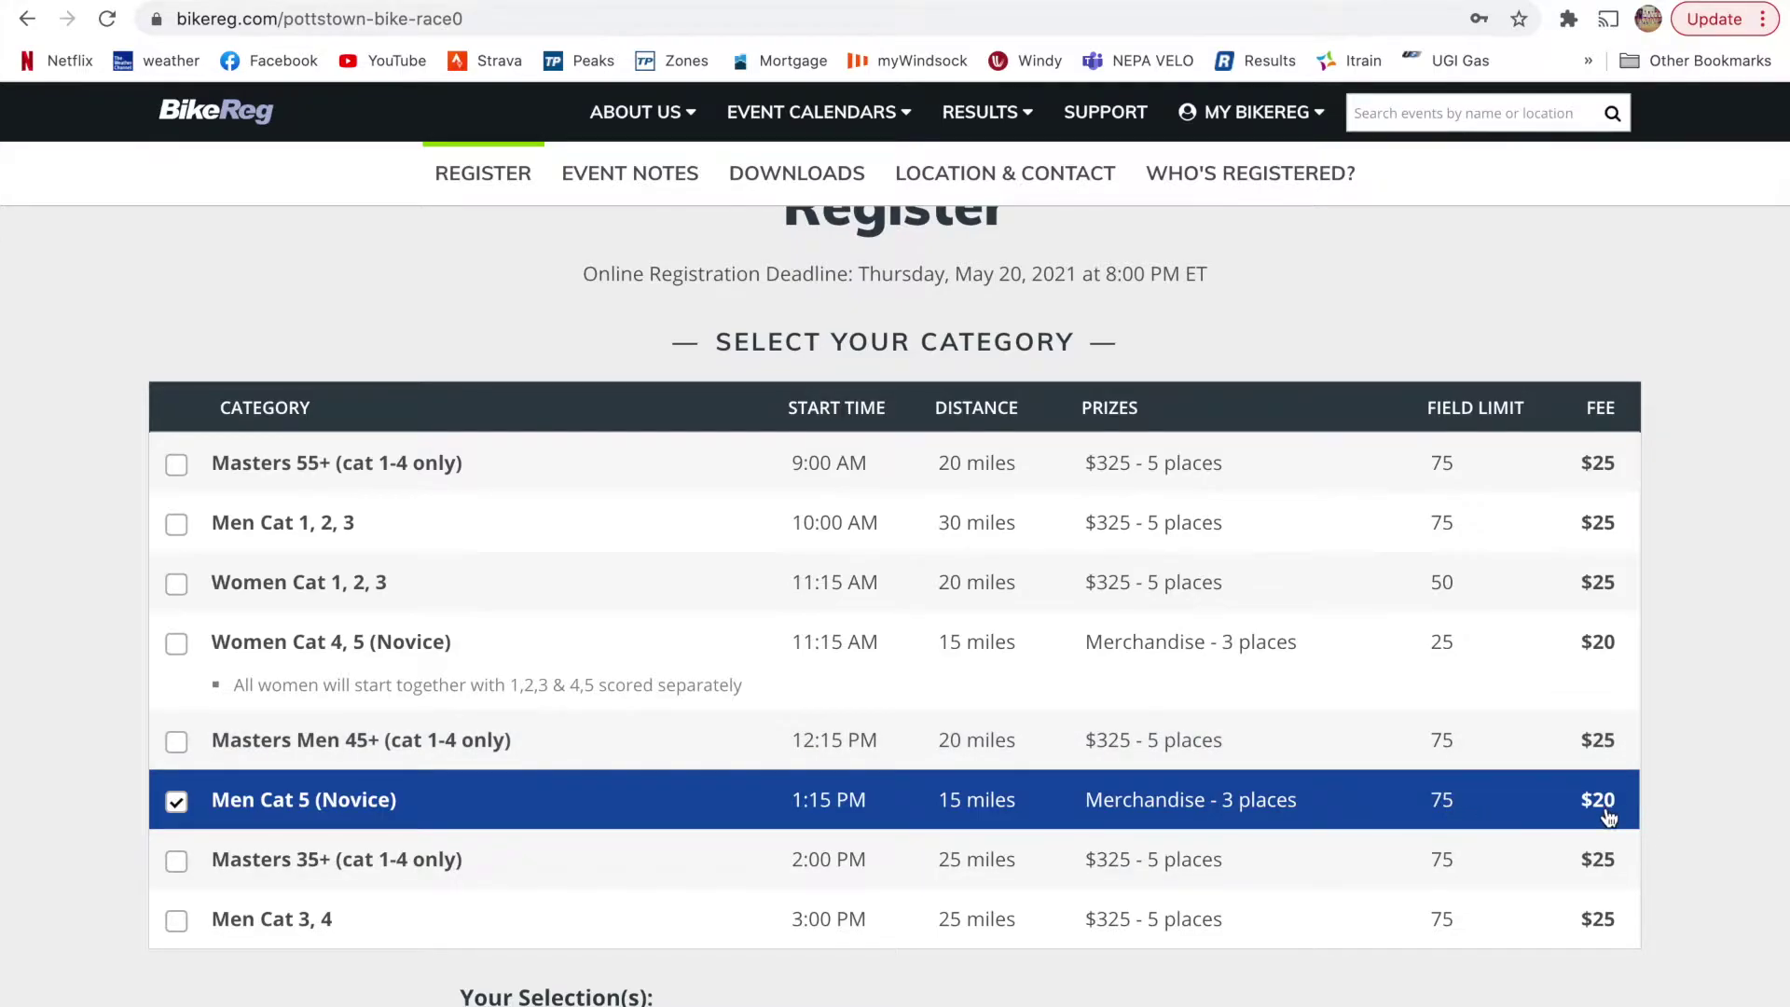
scroll(1337, 843, down, 2)
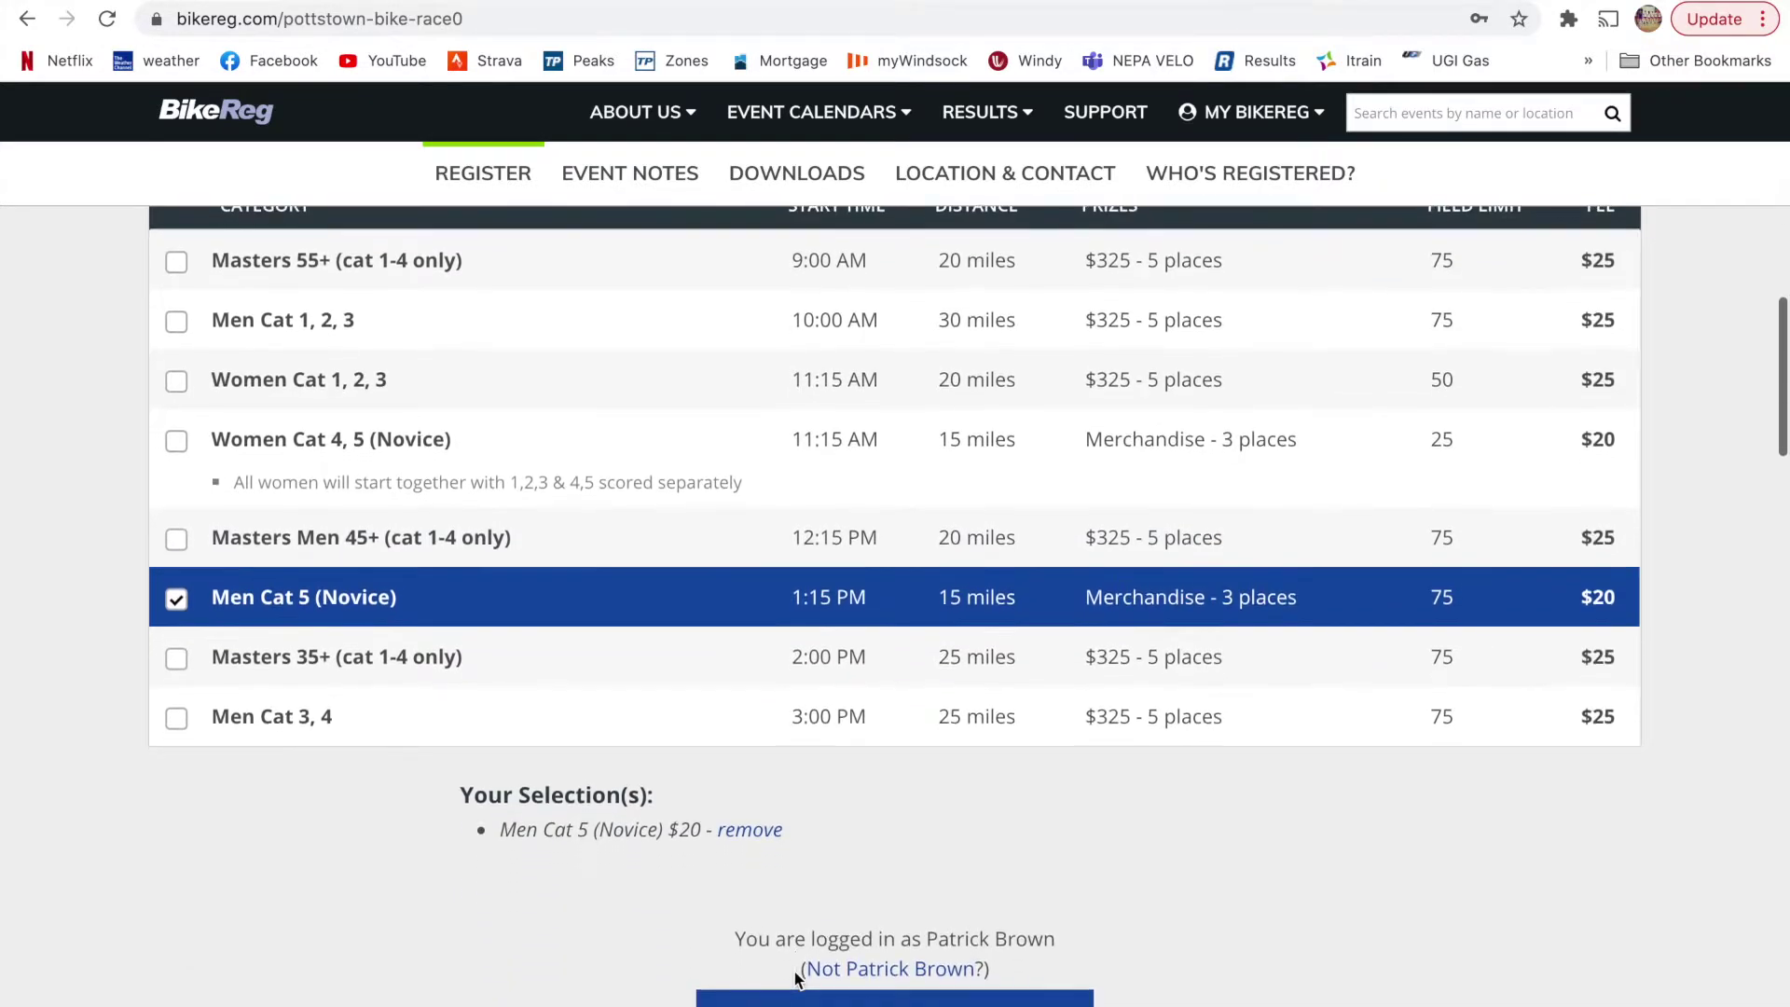
scroll(1337, 844, down, 1)
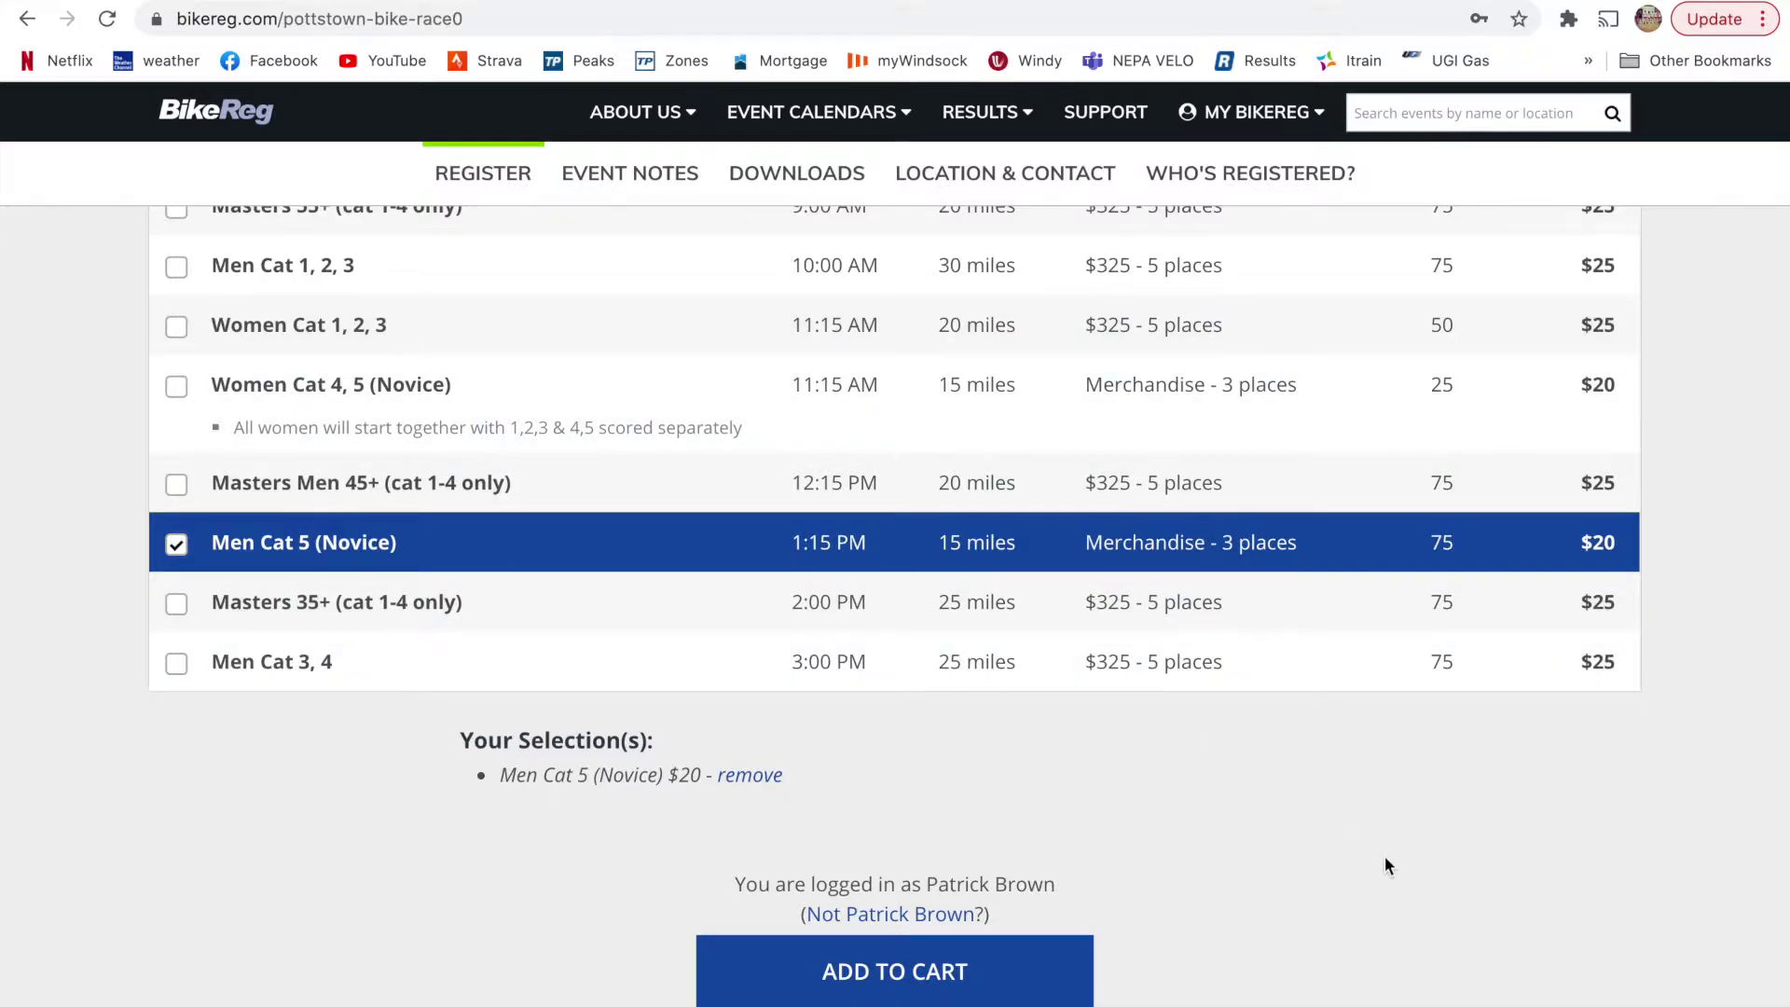
scroll(1386, 858, down, 1)
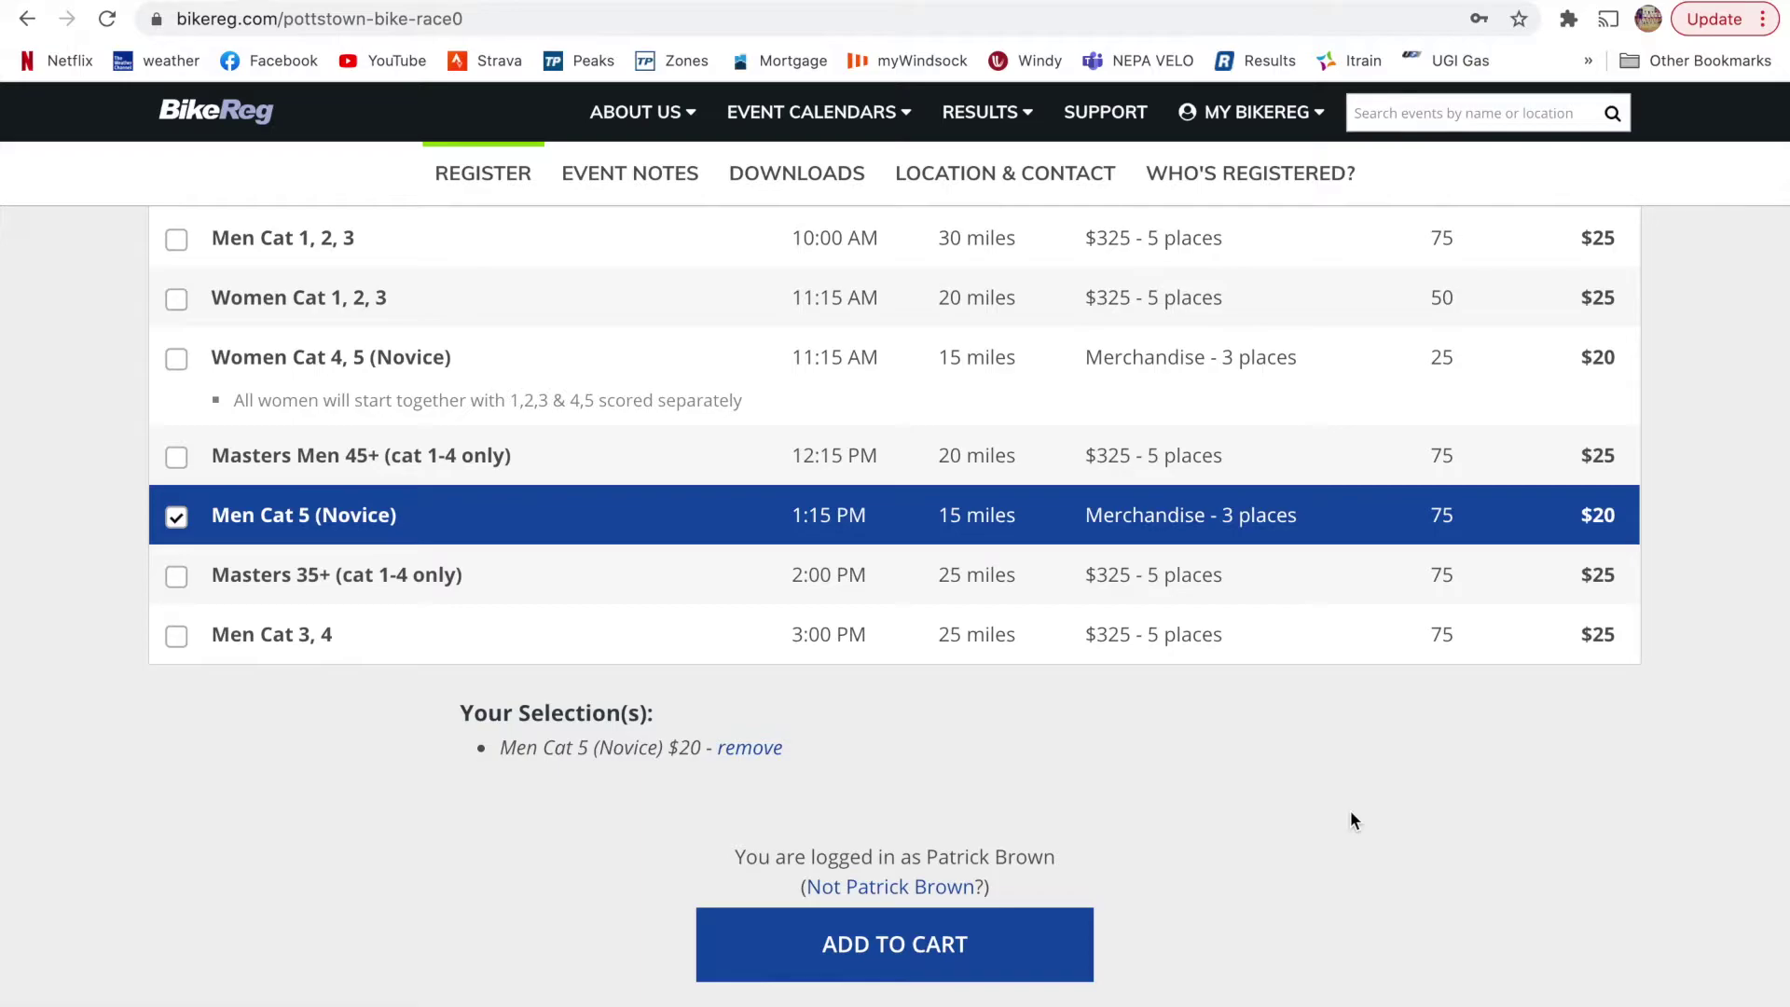
scroll(1317, 774, down, 2)
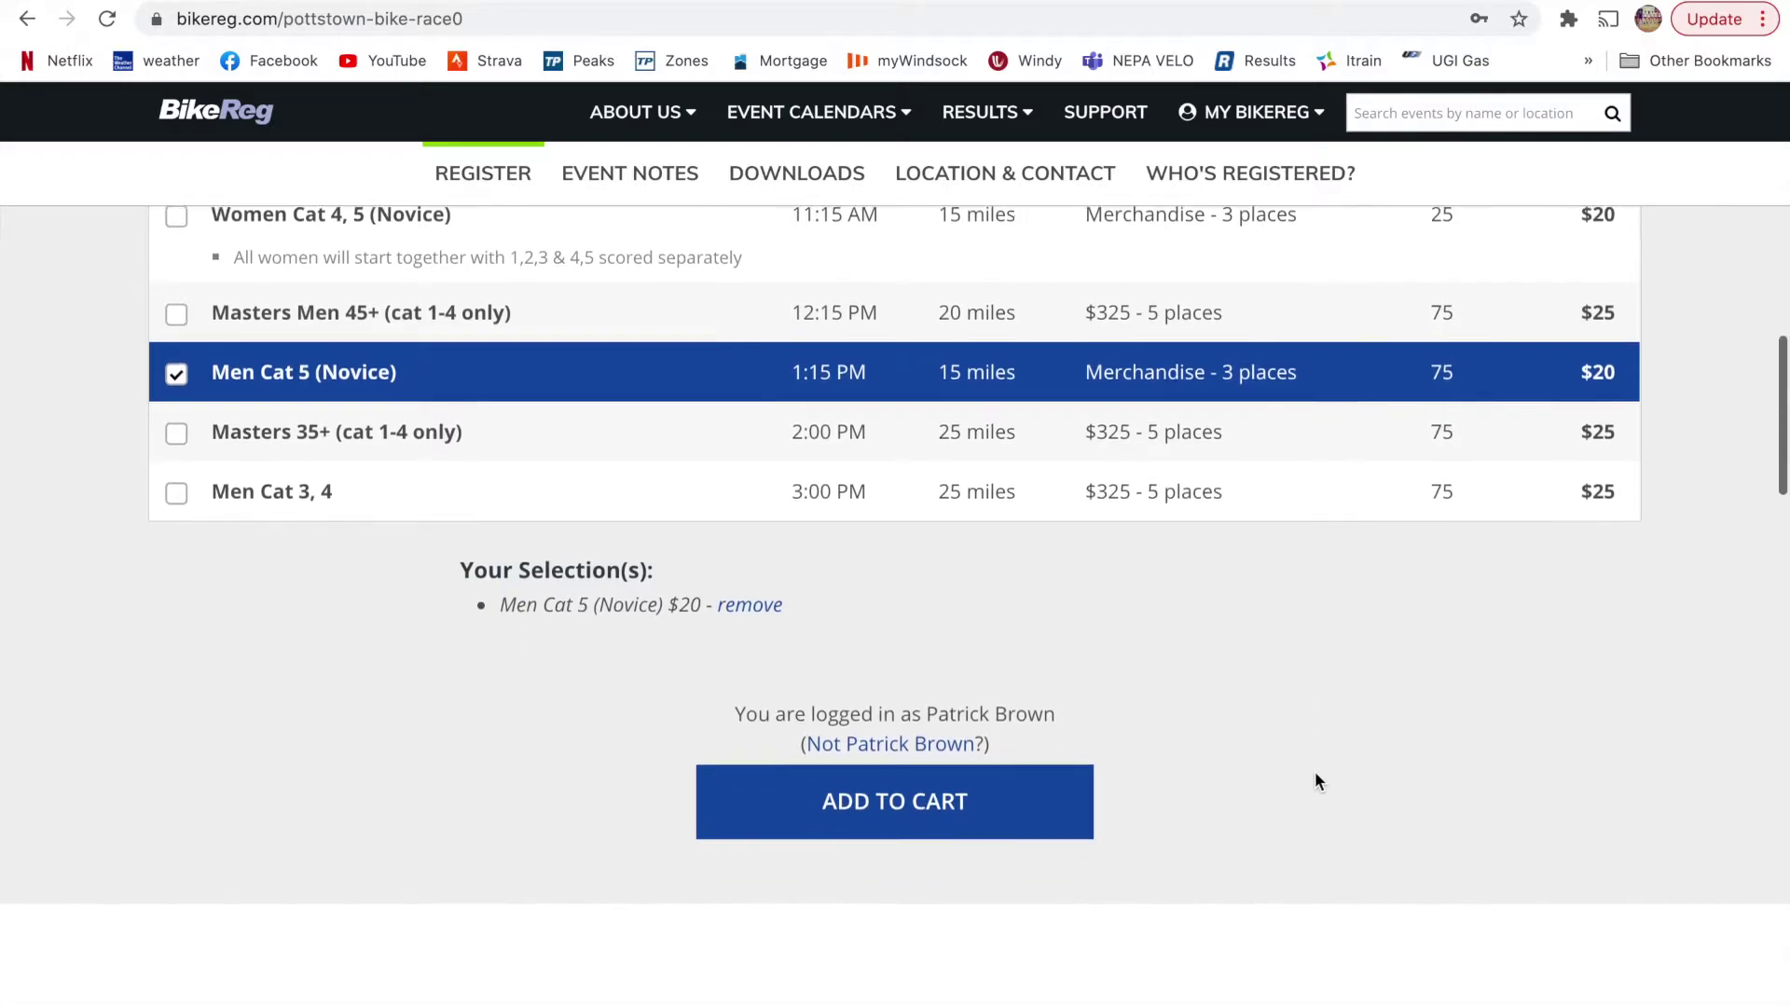
scroll(1314, 770, down, 1)
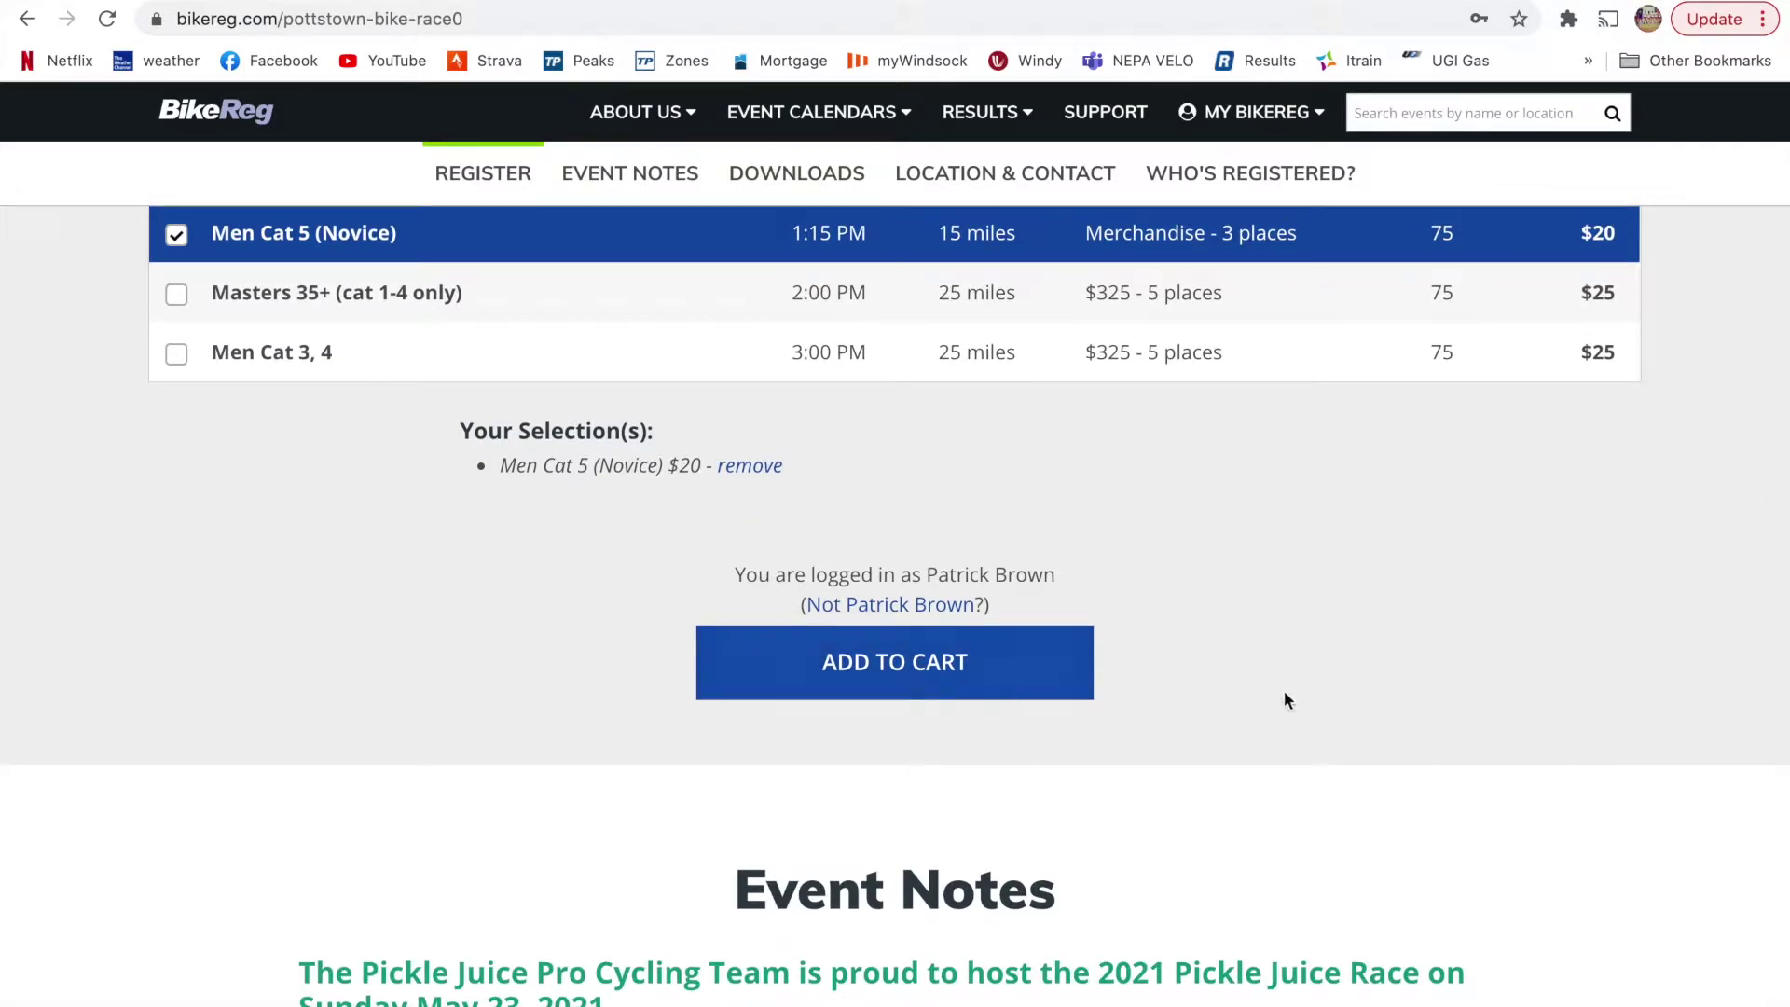
- Expand the full Event Notes, showing $15 additional races and $10 one-day USAC licenses
scroll(1282, 695, down, 1)
scroll(1284, 699, down, 4)
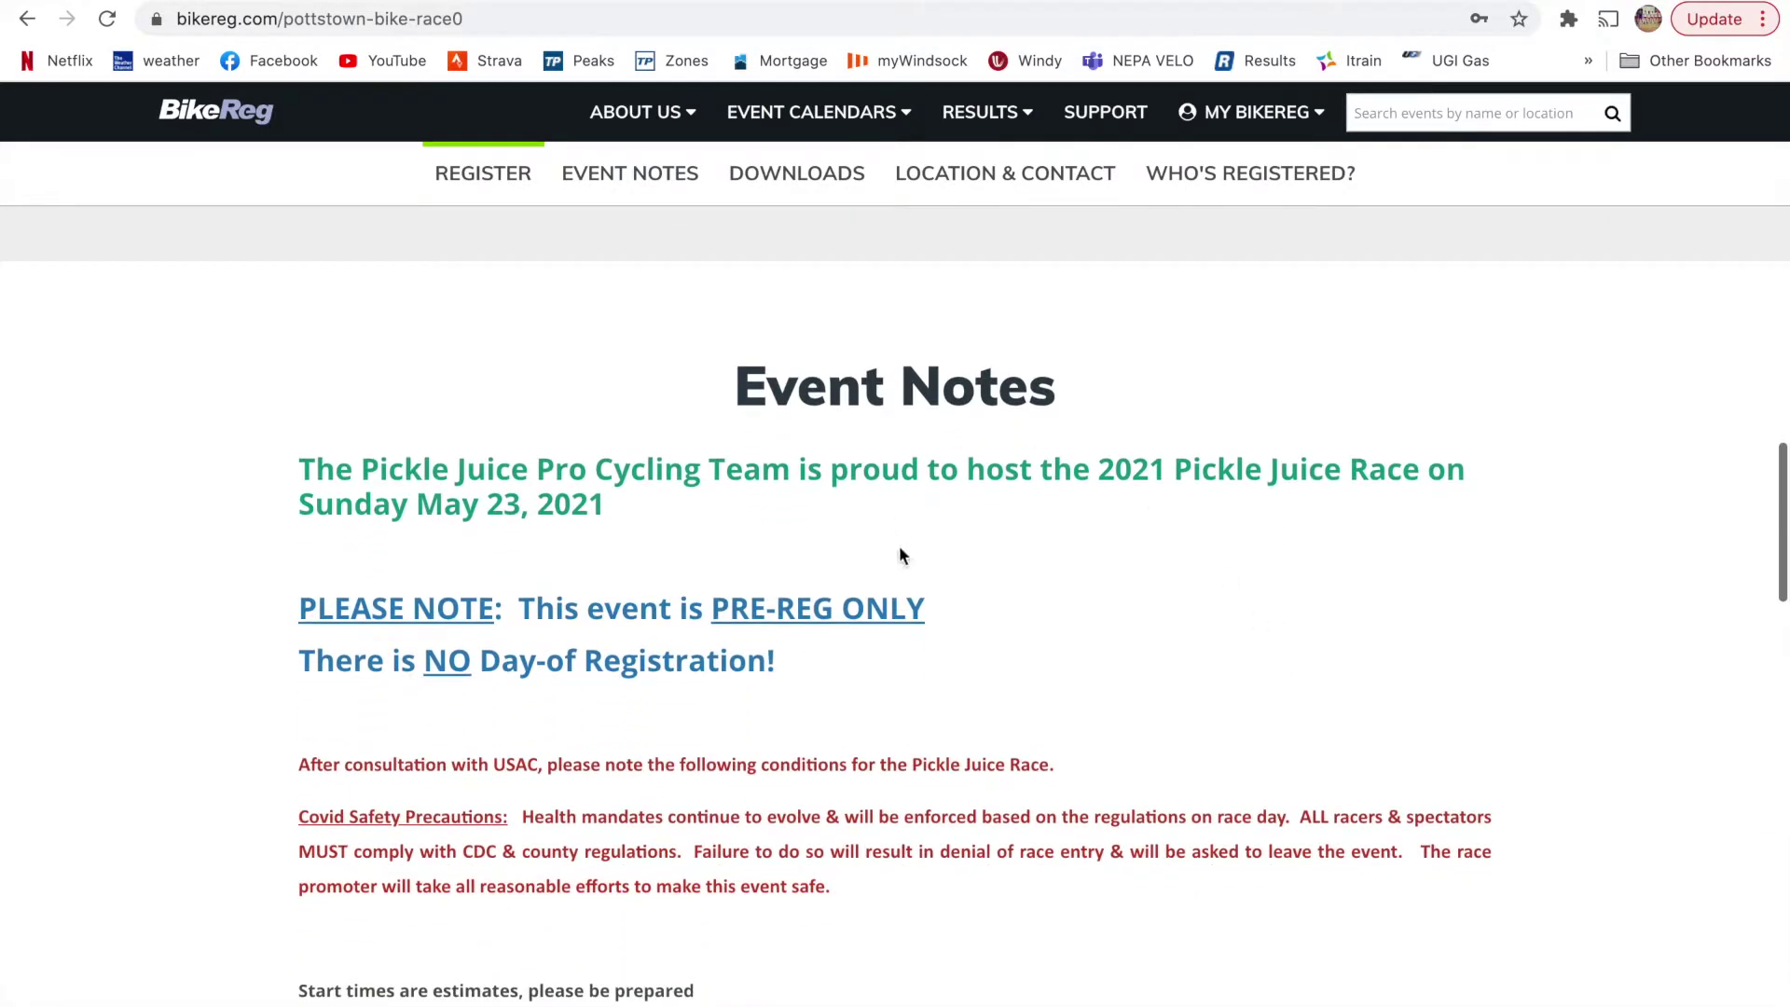
scroll(1162, 608, down, 2)
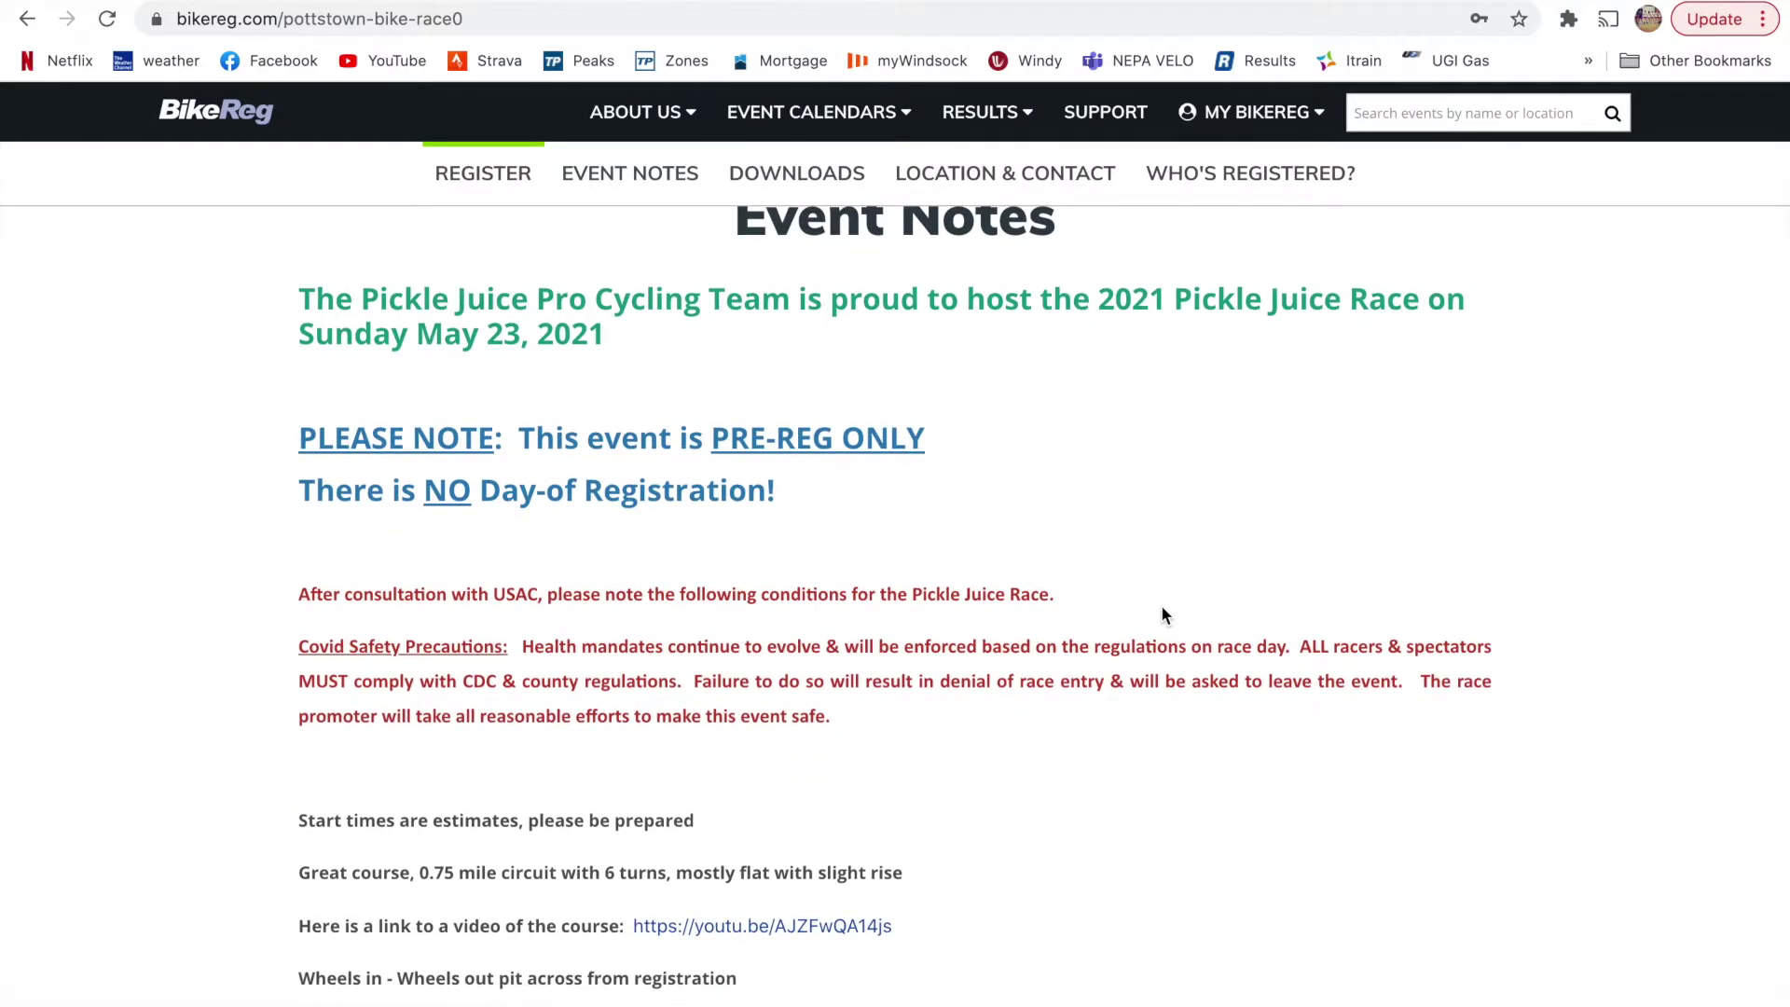
scroll(1292, 492, down, 1)
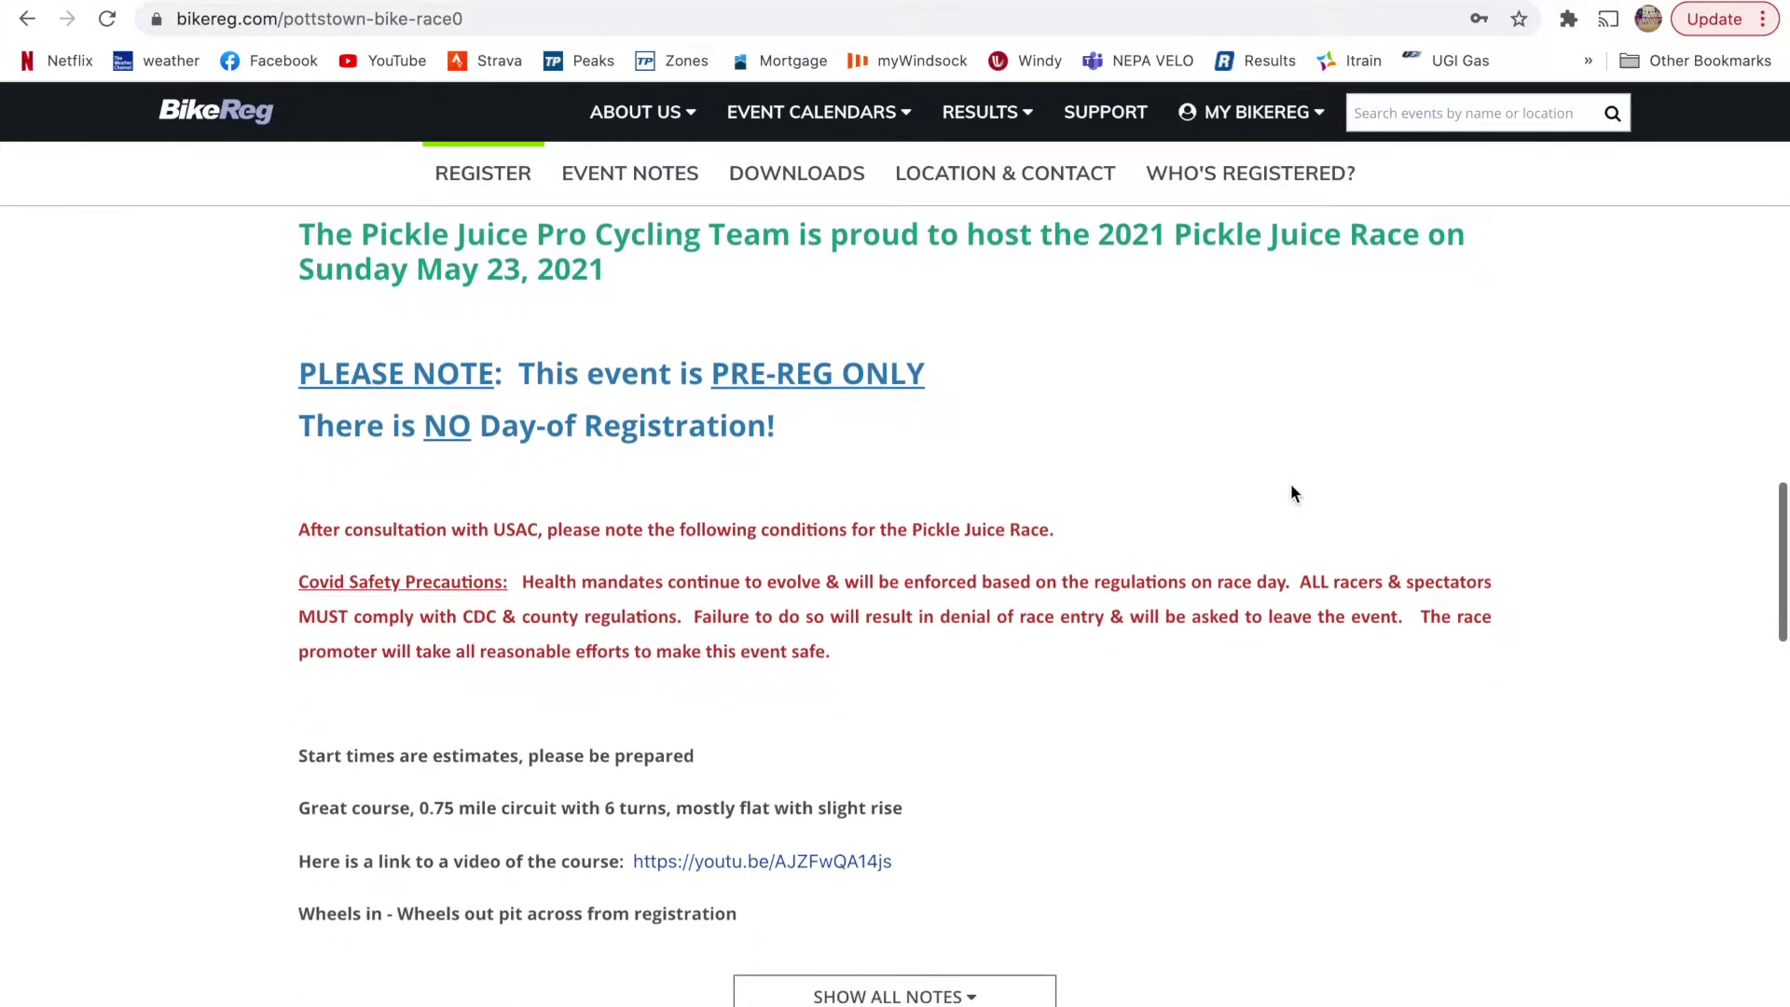
scroll(1292, 492, down, 1)
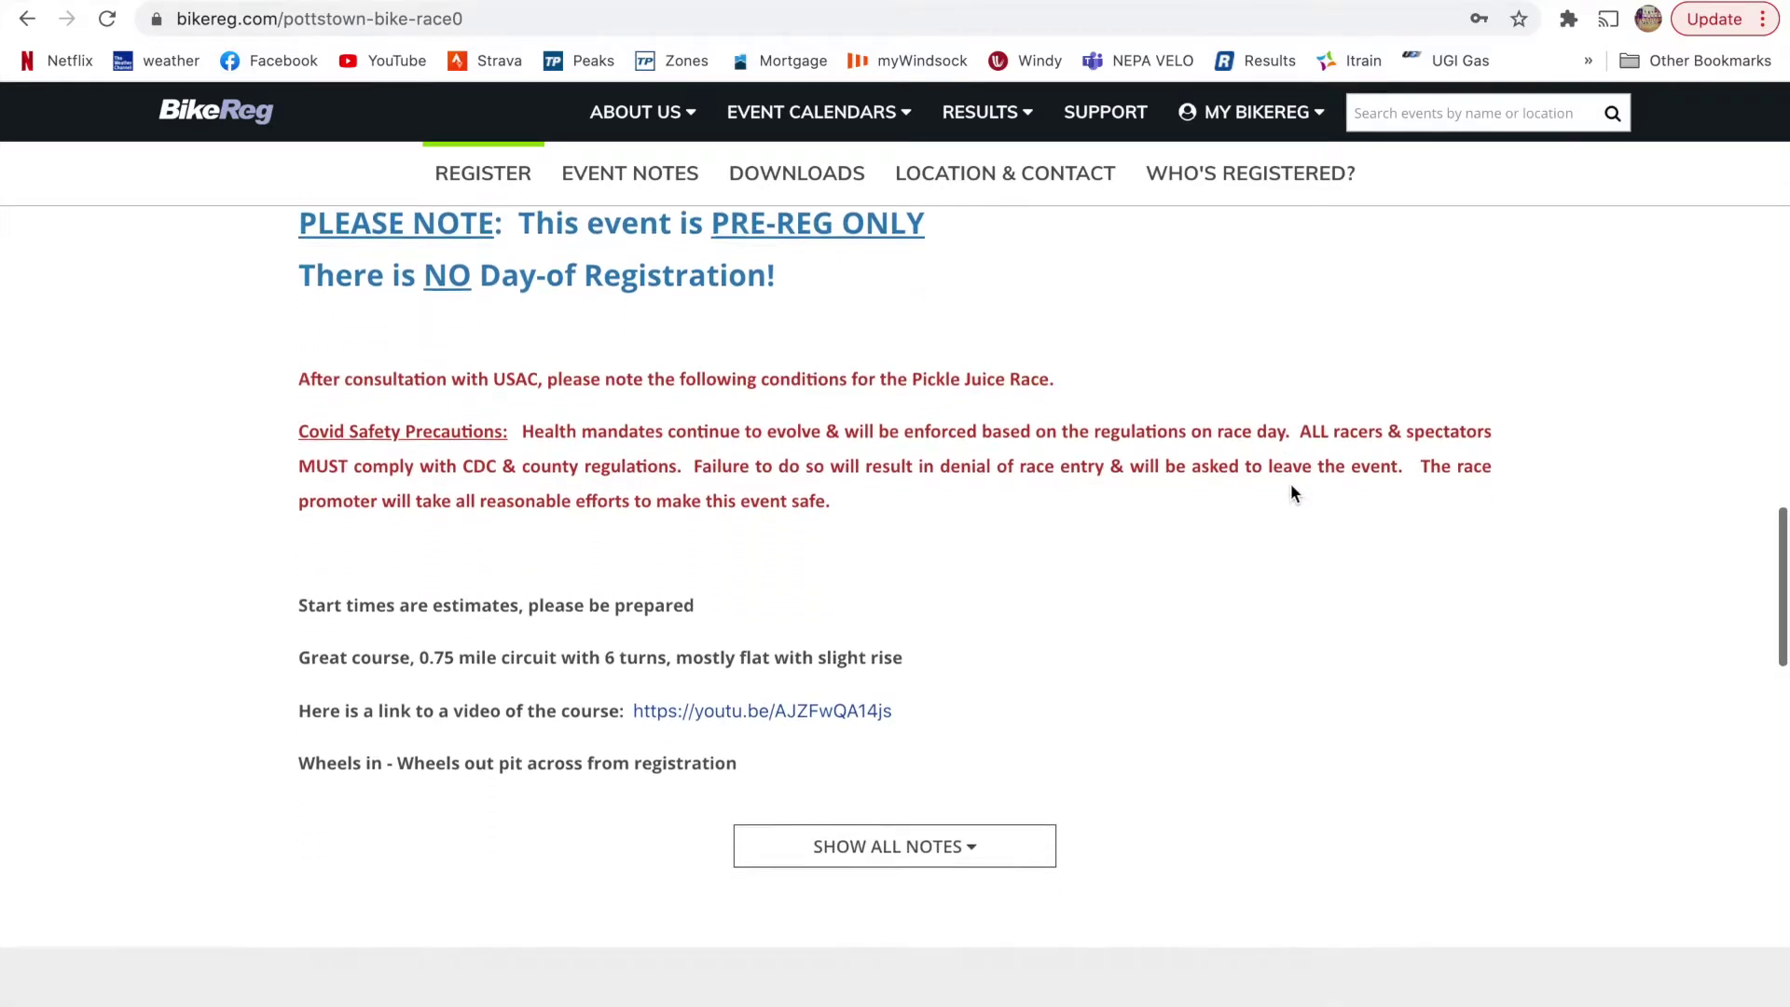
scroll(1291, 486, up, 2)
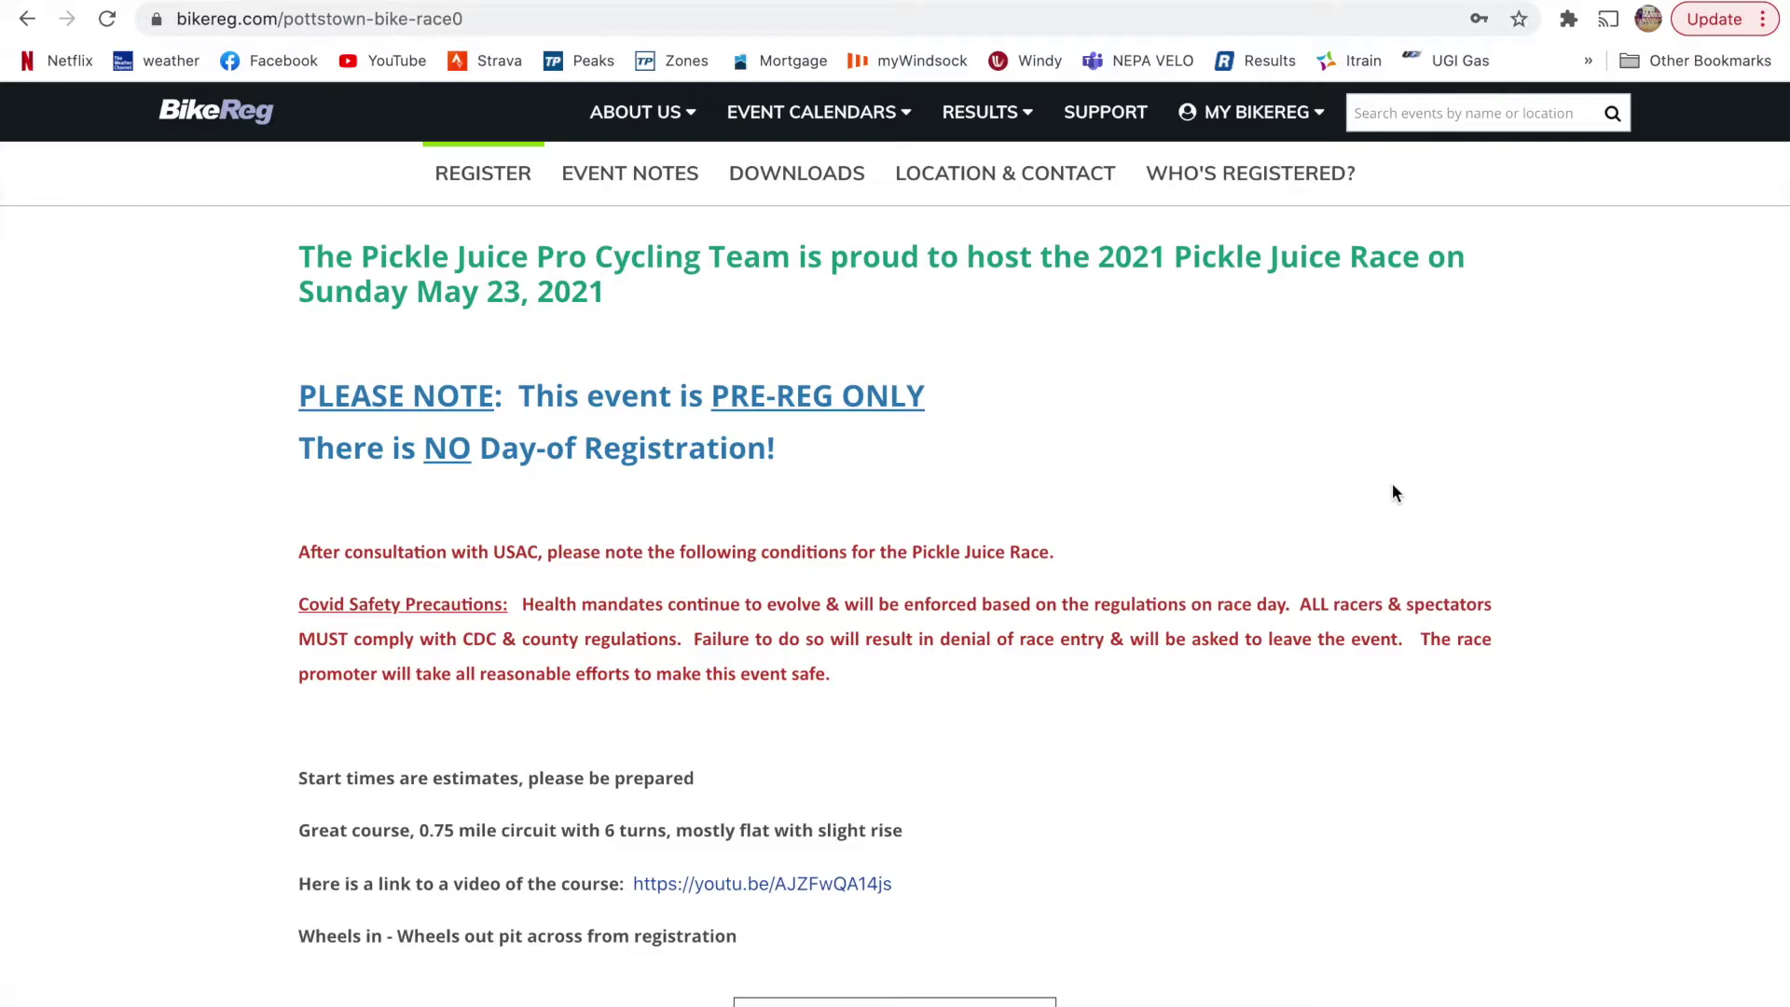
scroll(1222, 792, down, 3)
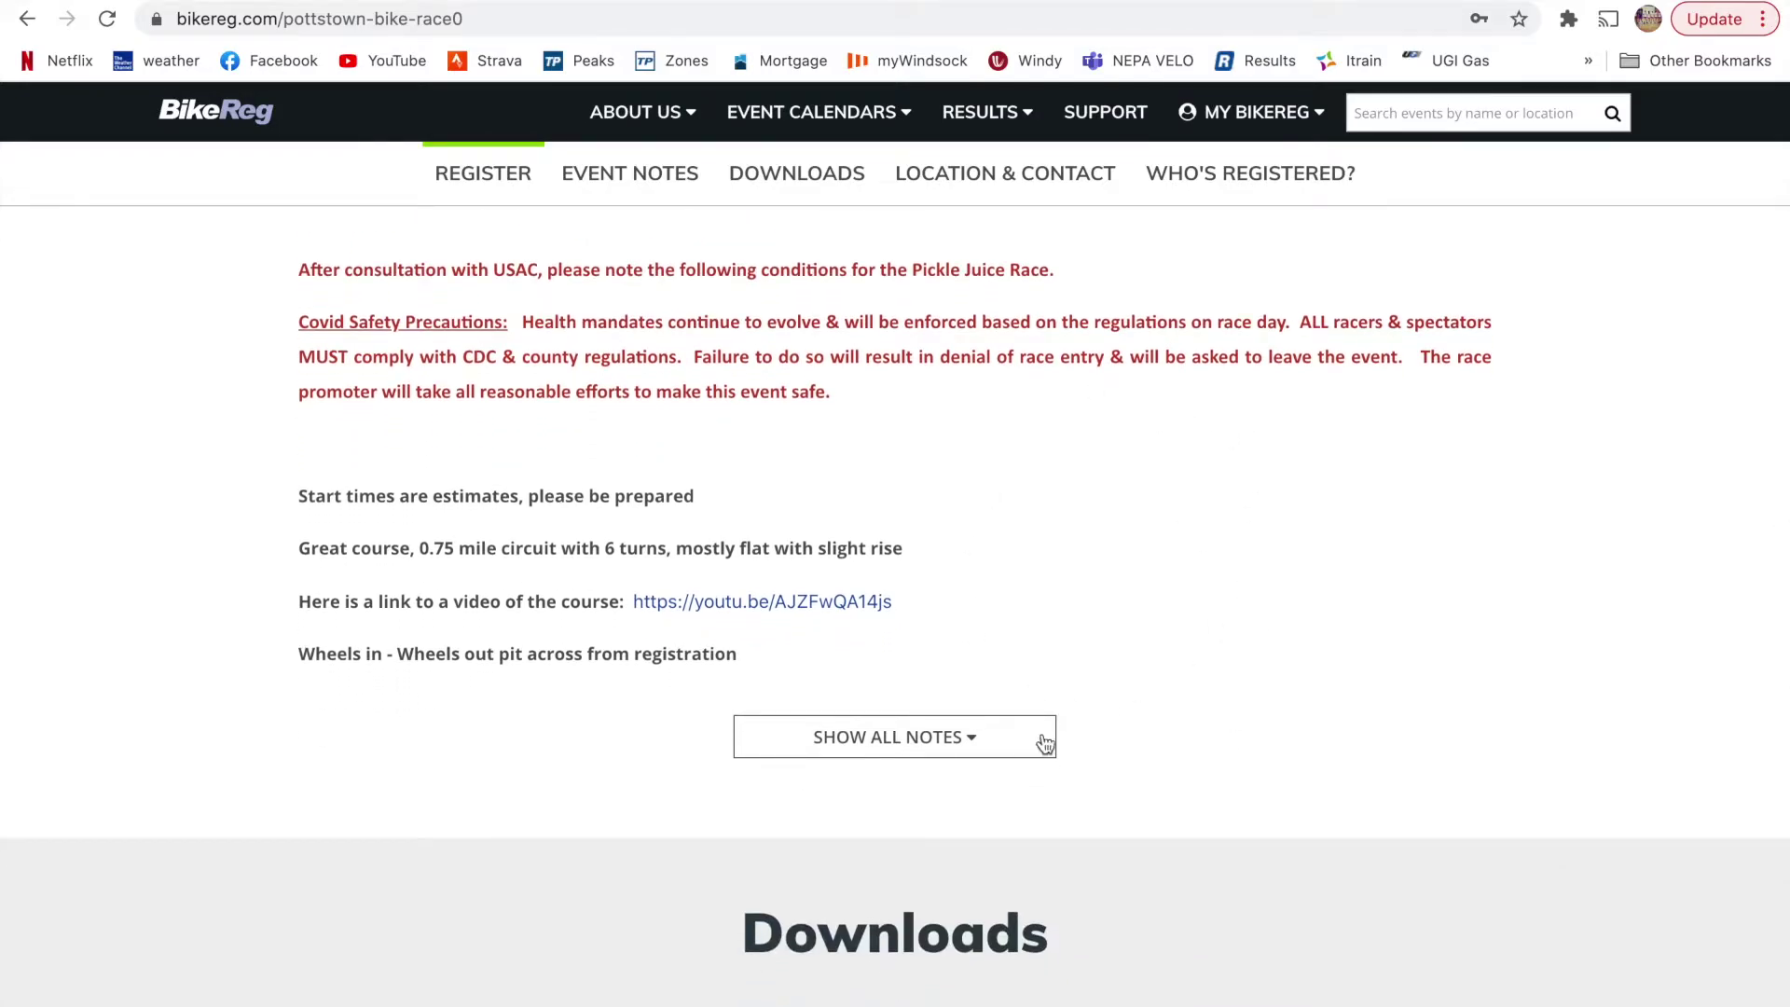
click(985, 745)
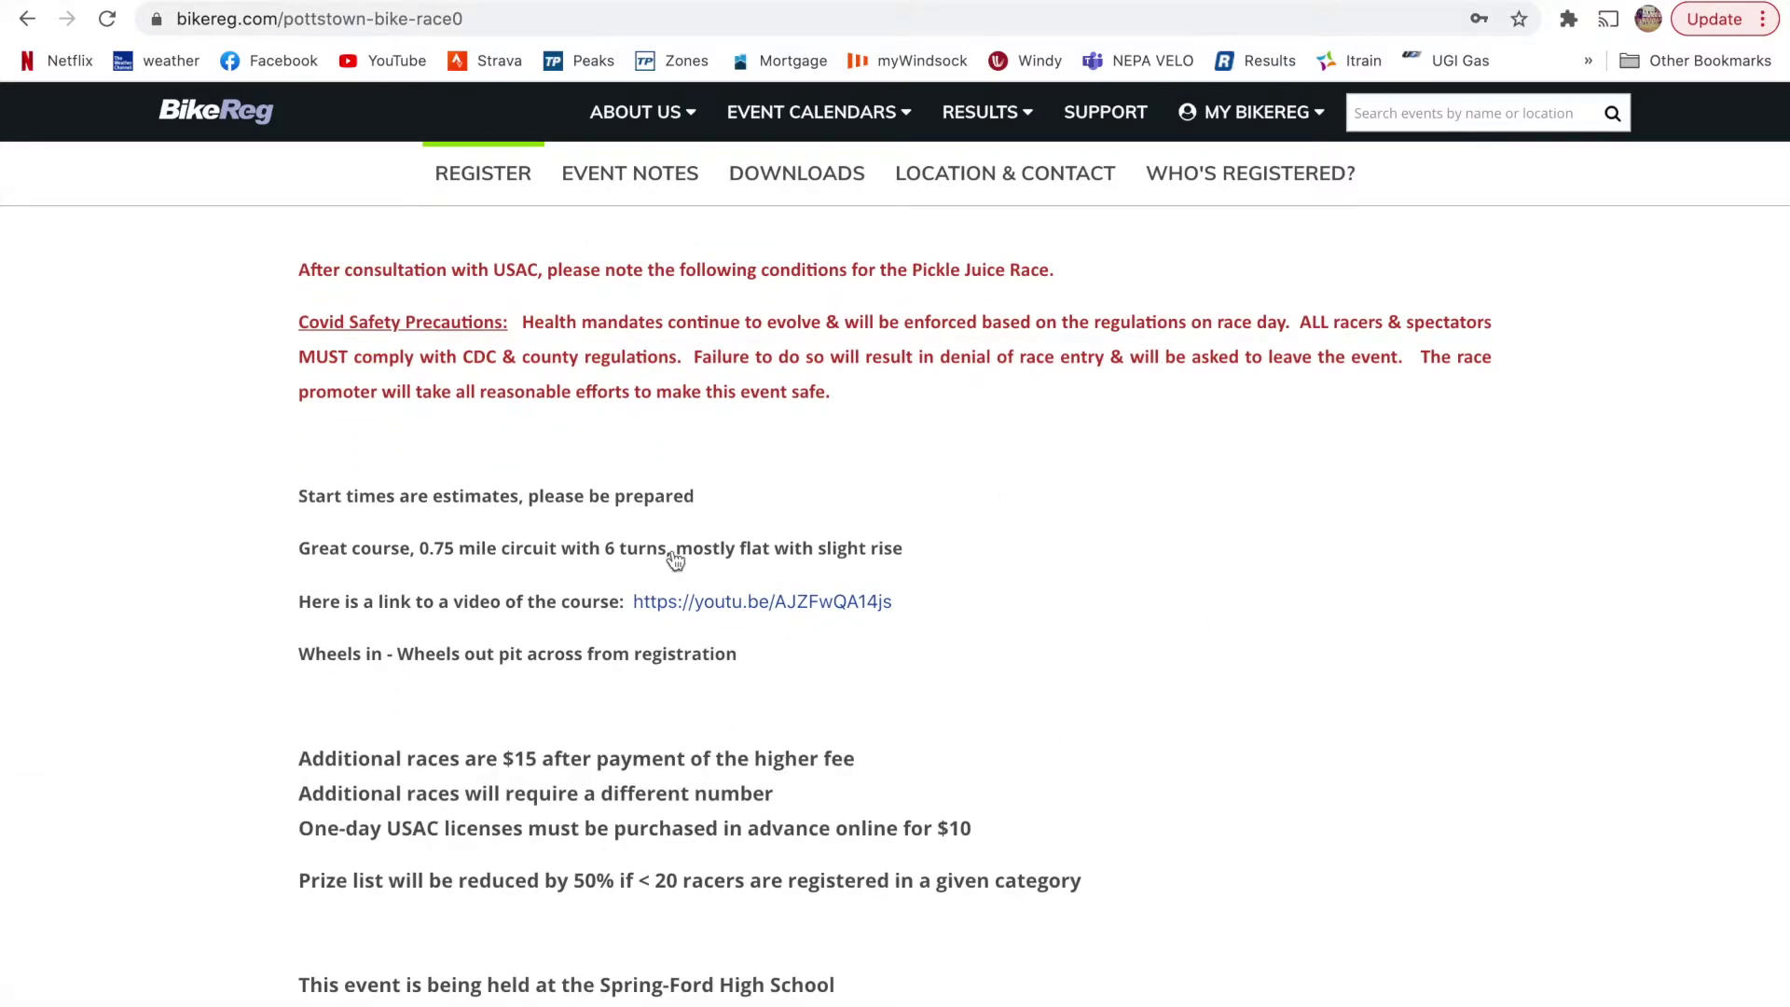
scroll(990, 479, down, 1)
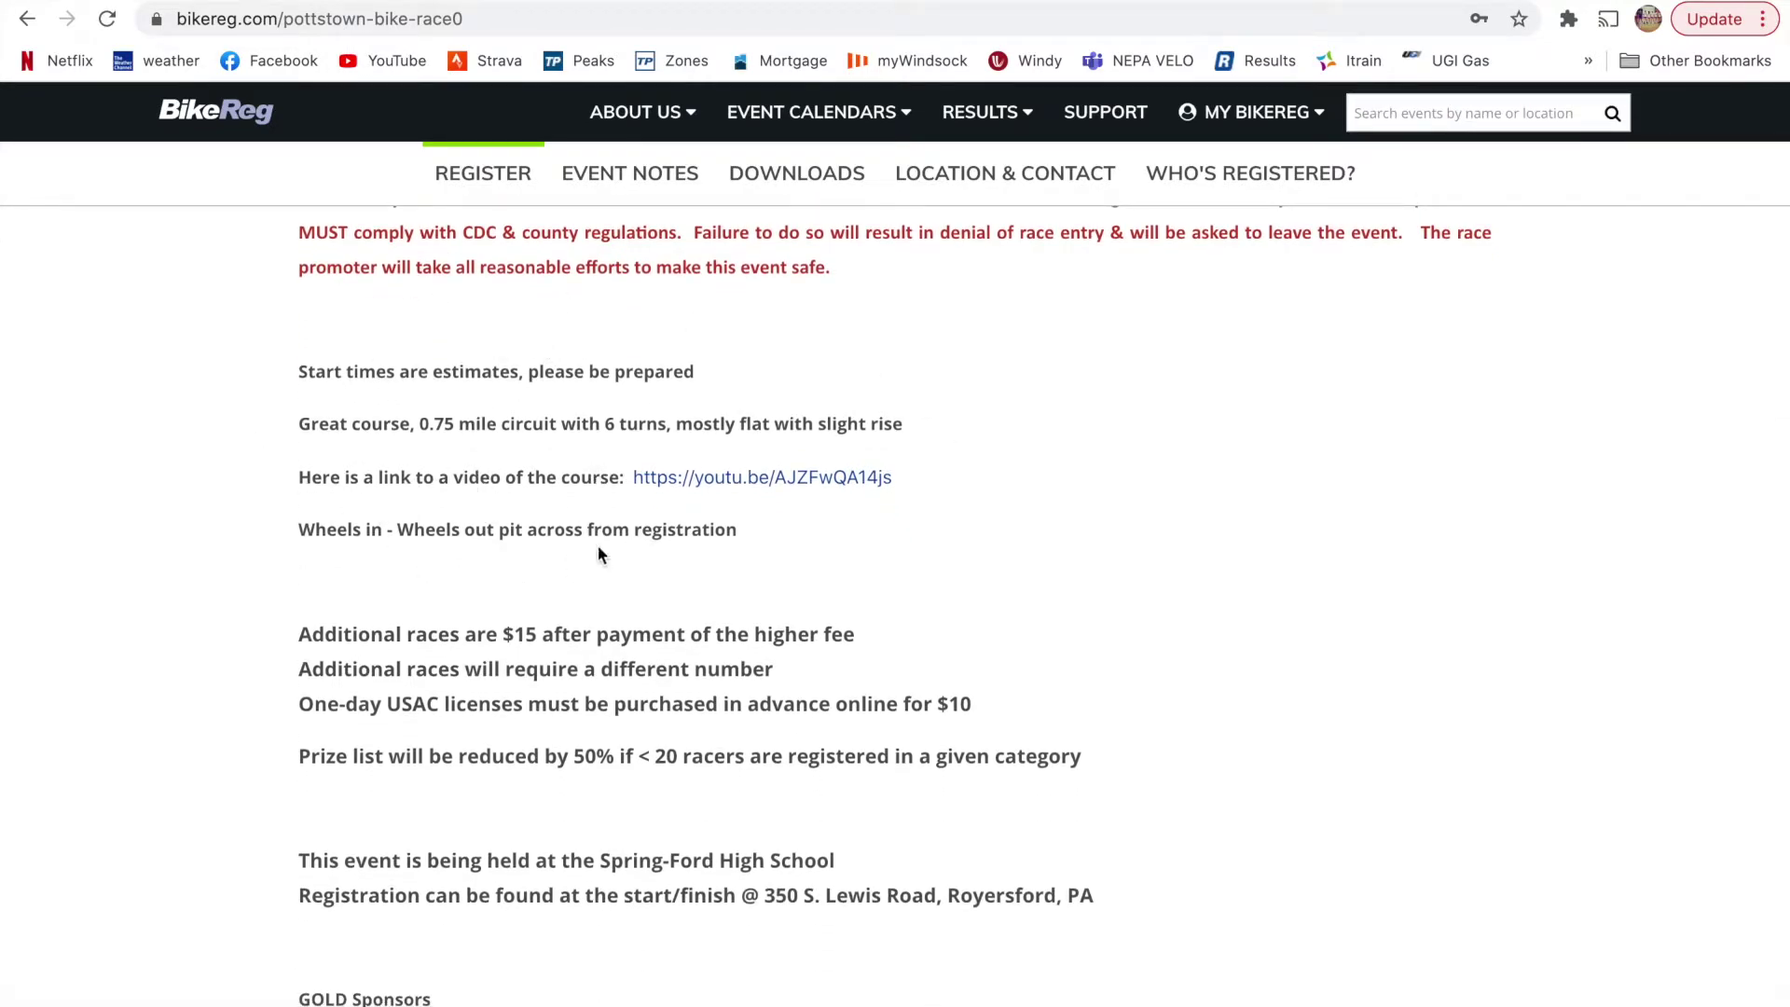
scroll(953, 570, down, 1)
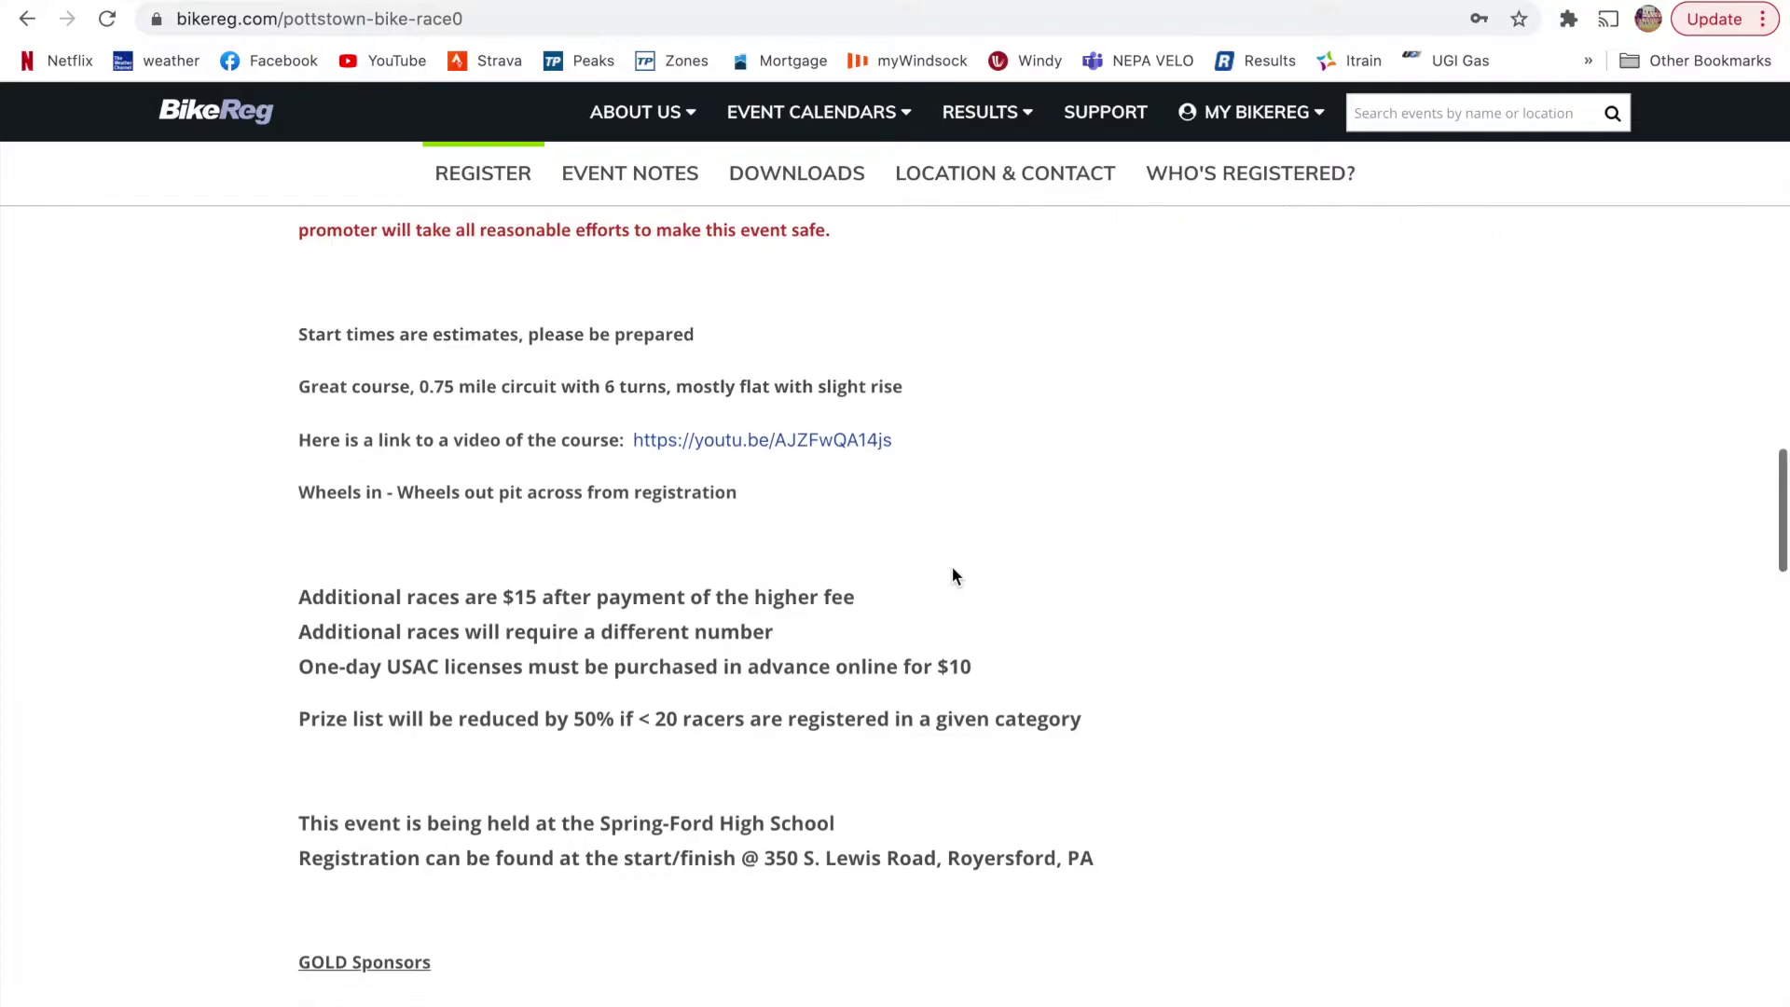
scroll(952, 570, down, 1)
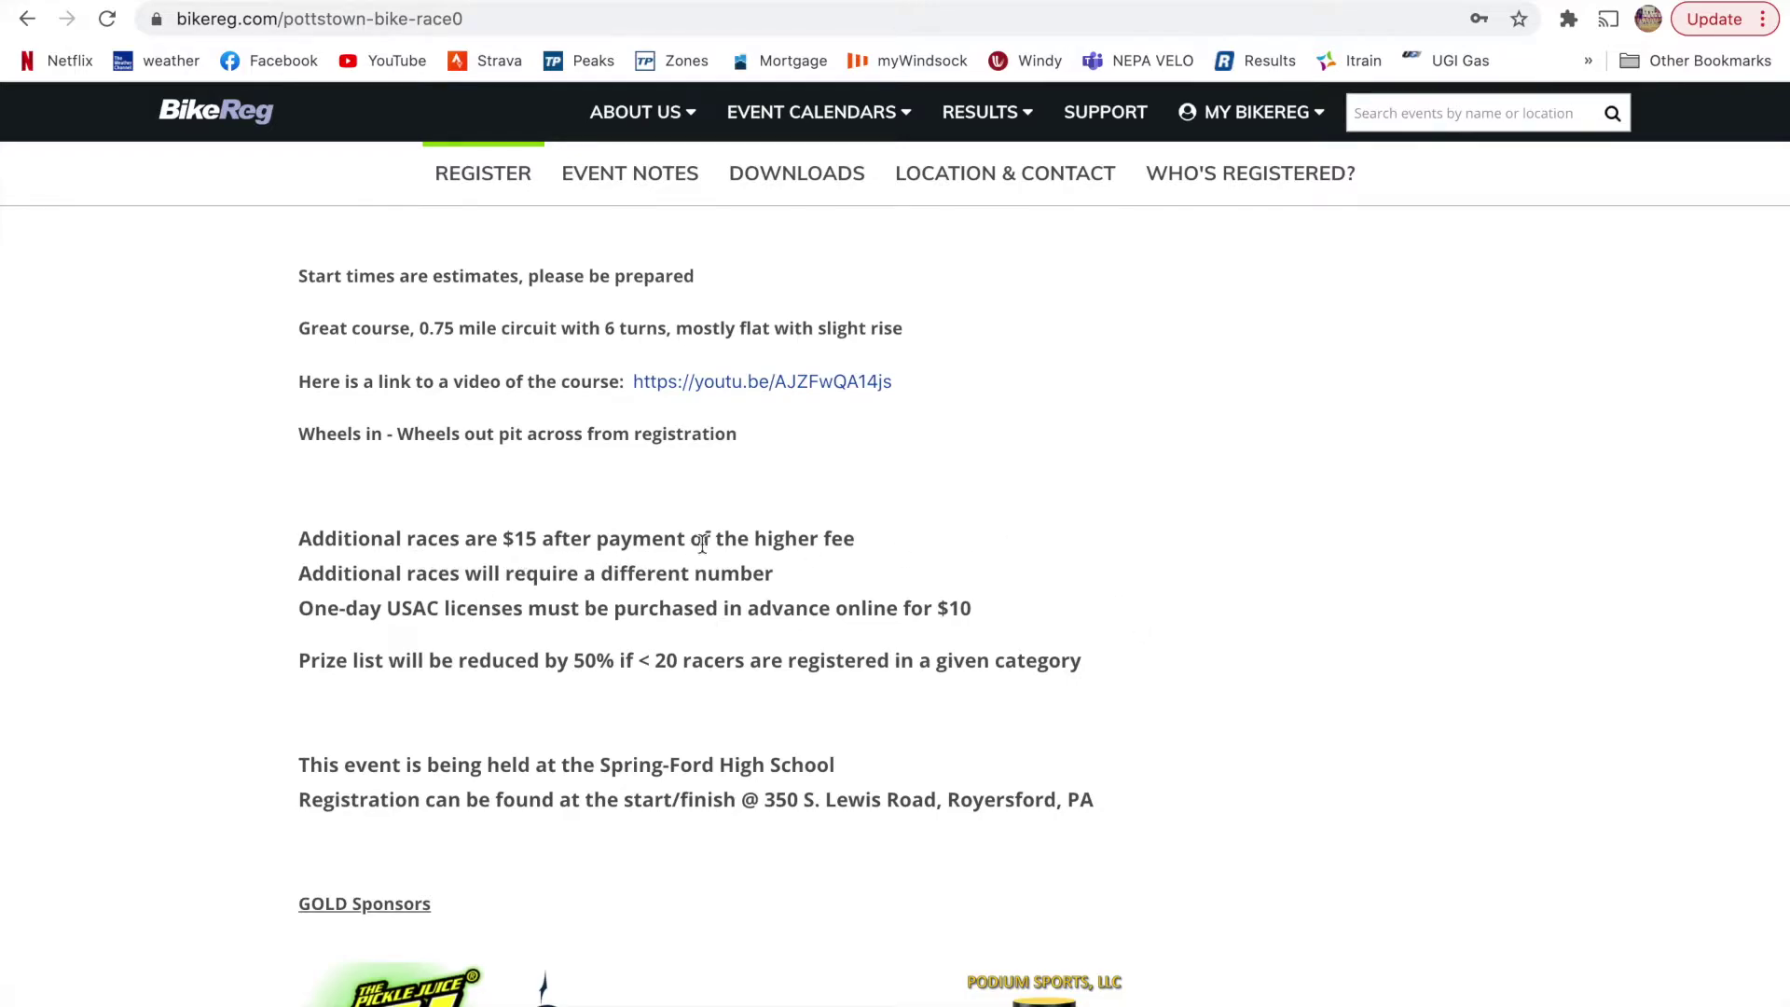
- Replace Men Cat 5 (Novice) with Men Cat 3, 4 and Men Cat 1, 2, 3, $25 each
scroll(1165, 701, up, 15)
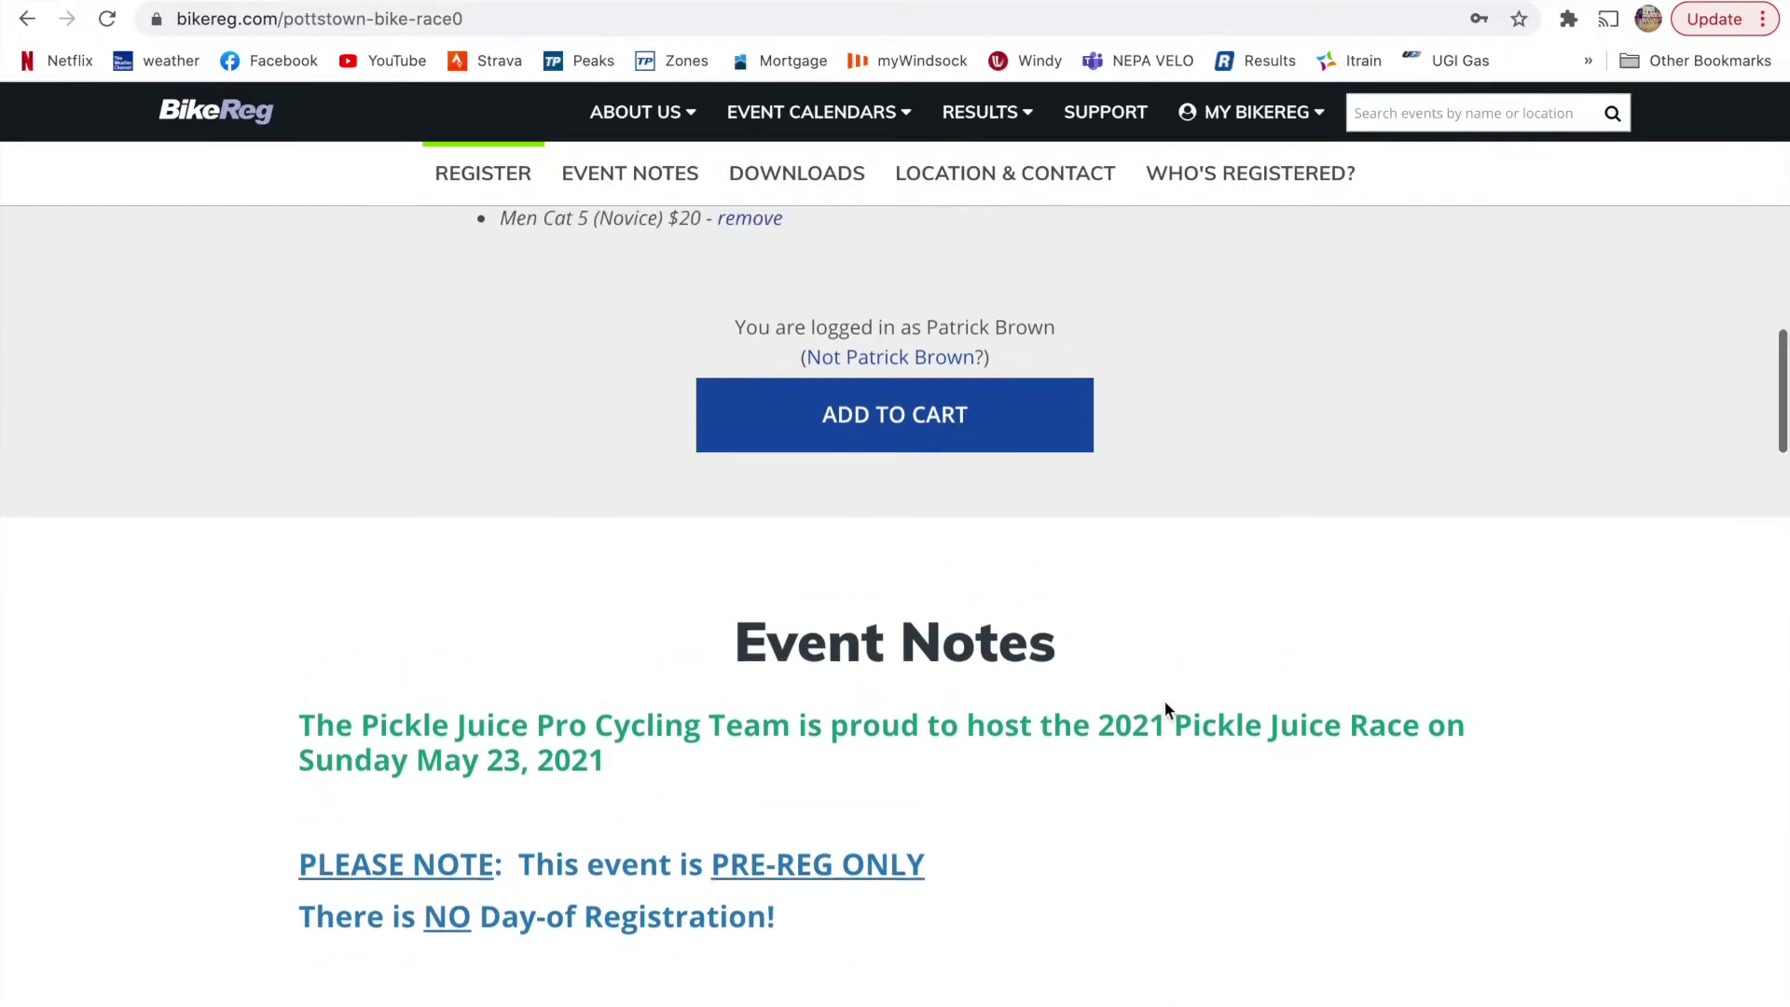
scroll(1165, 709, up, 1)
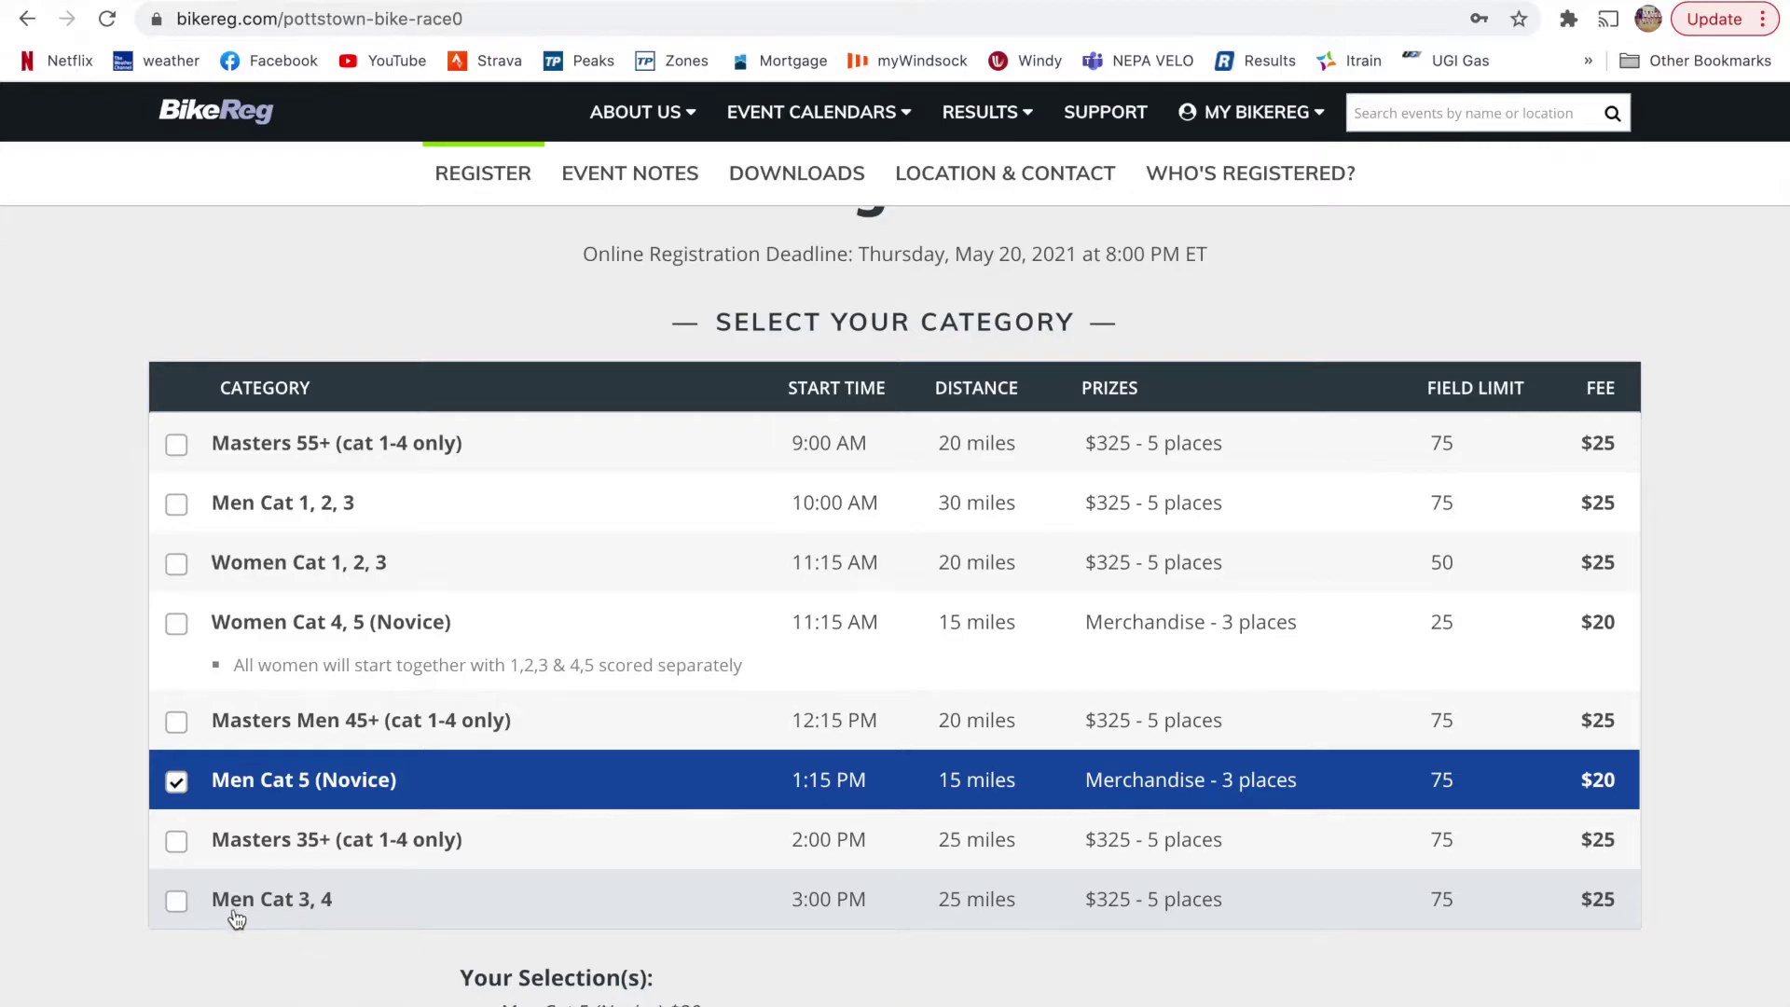
click(232, 799)
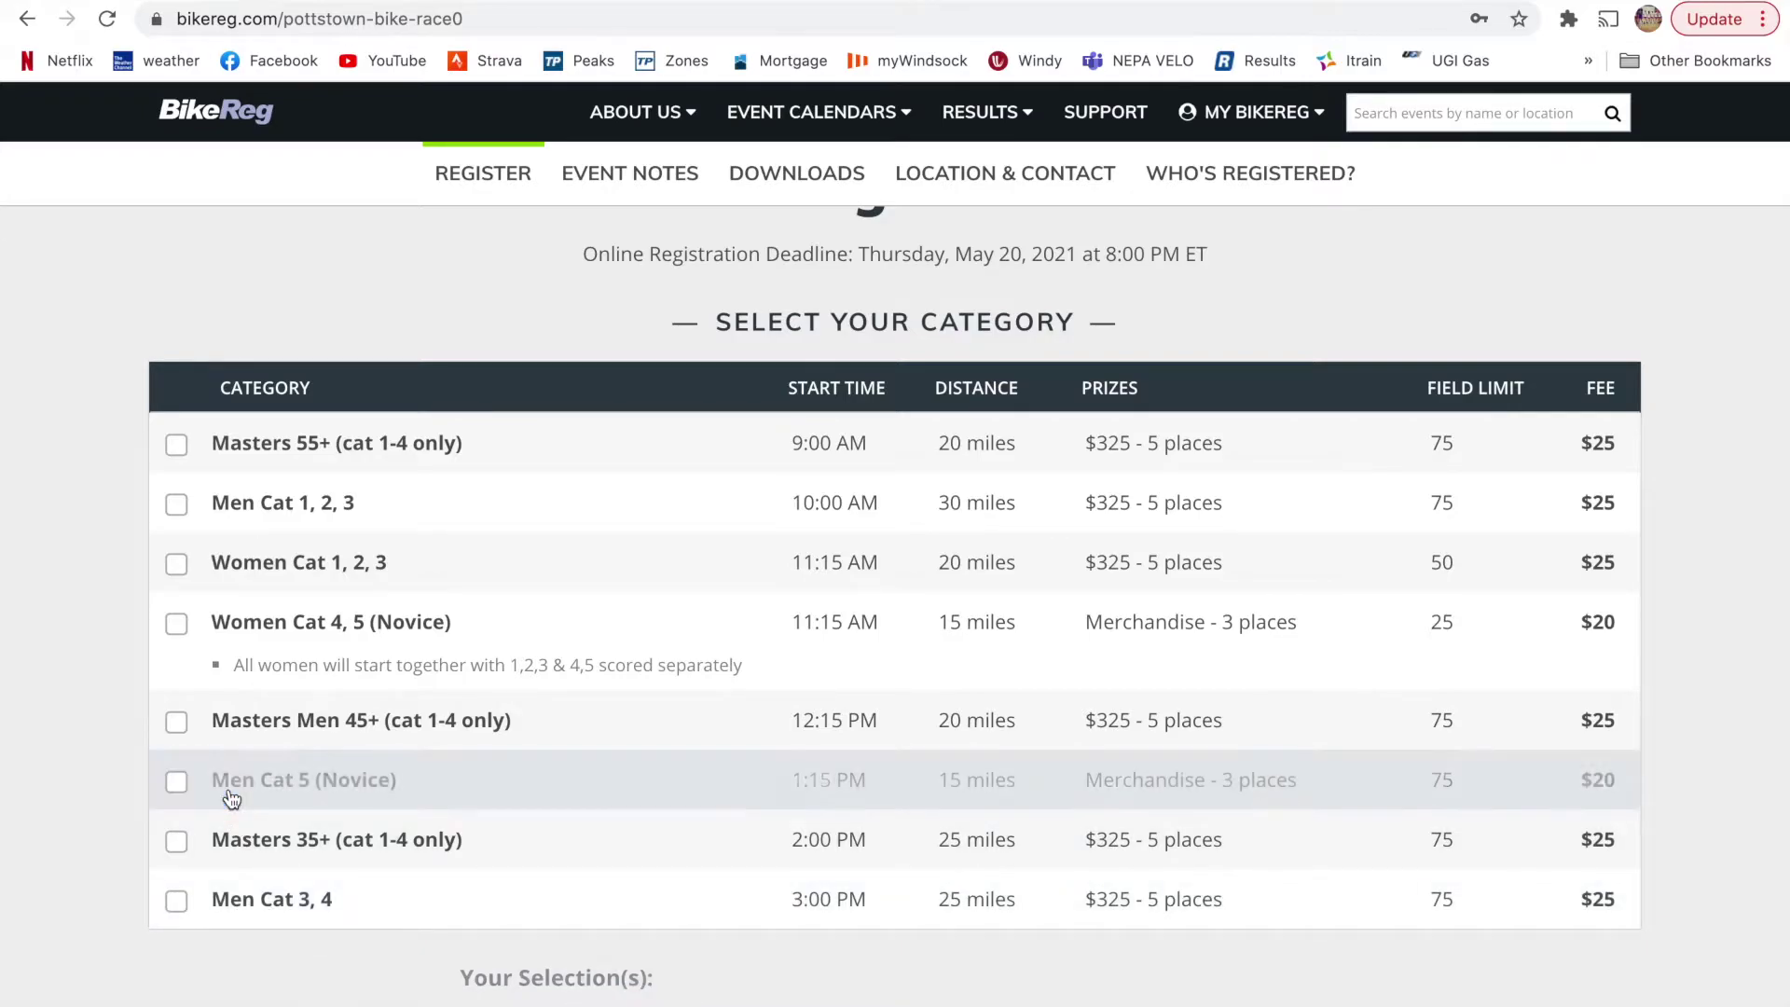
click(298, 909)
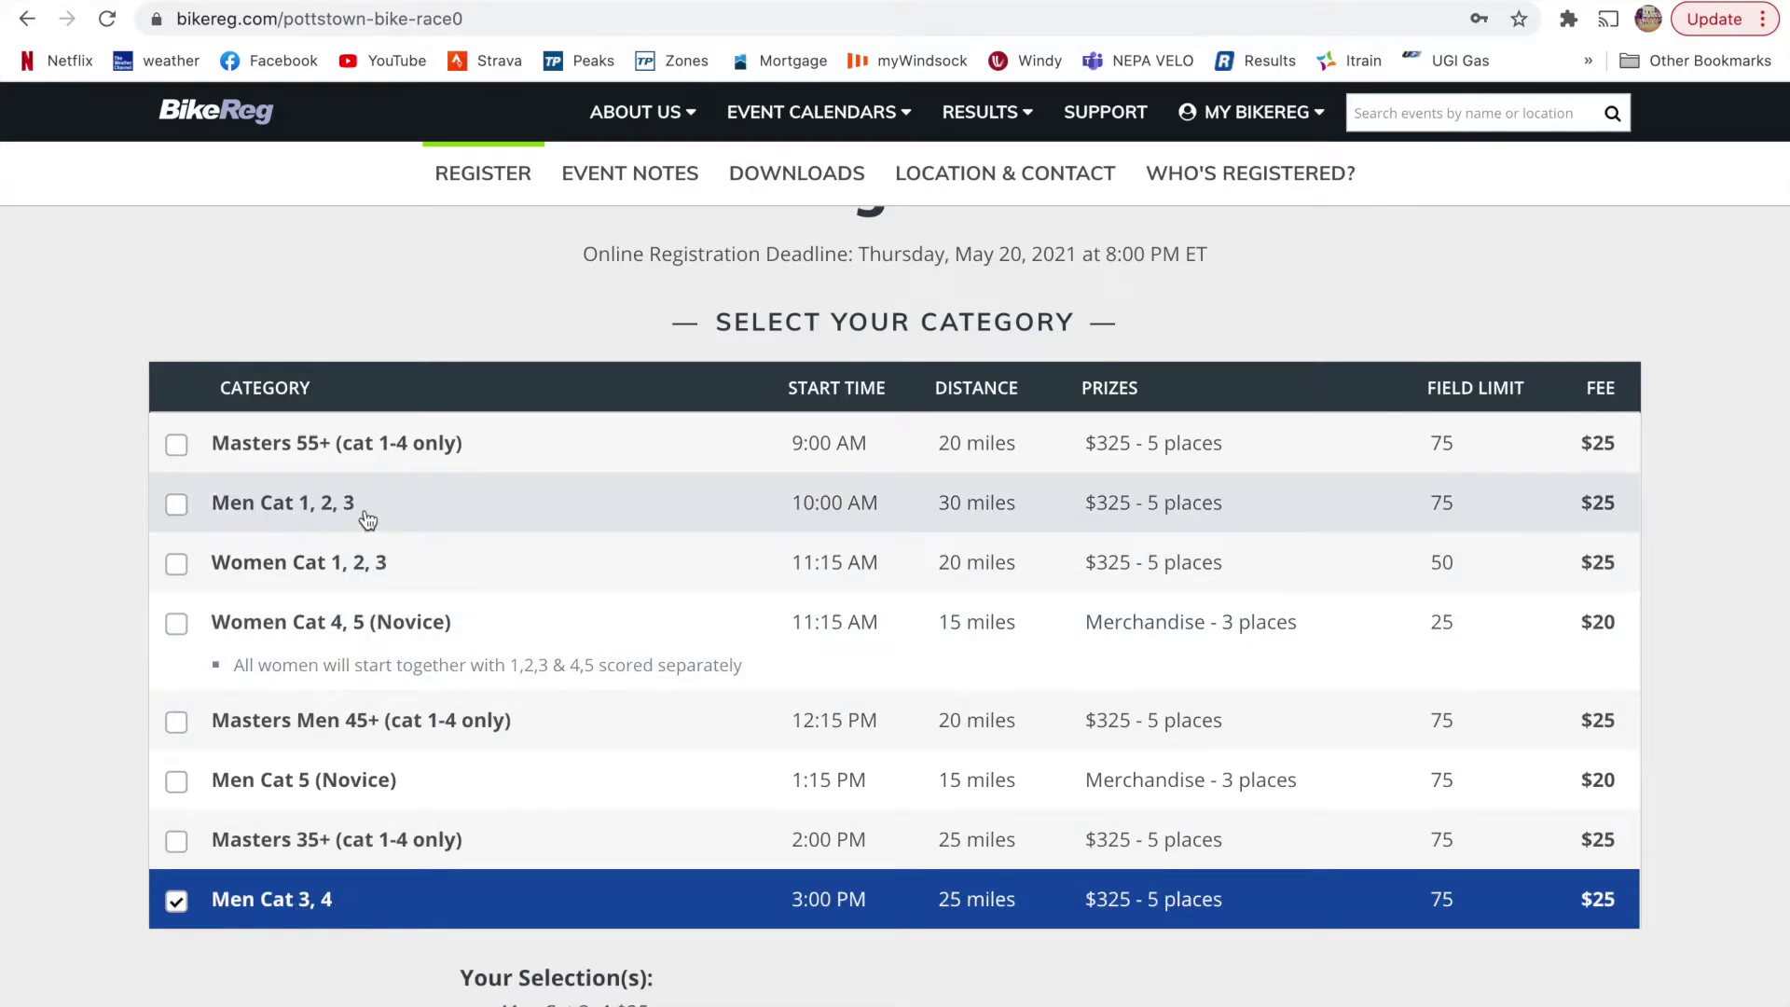
click(366, 520)
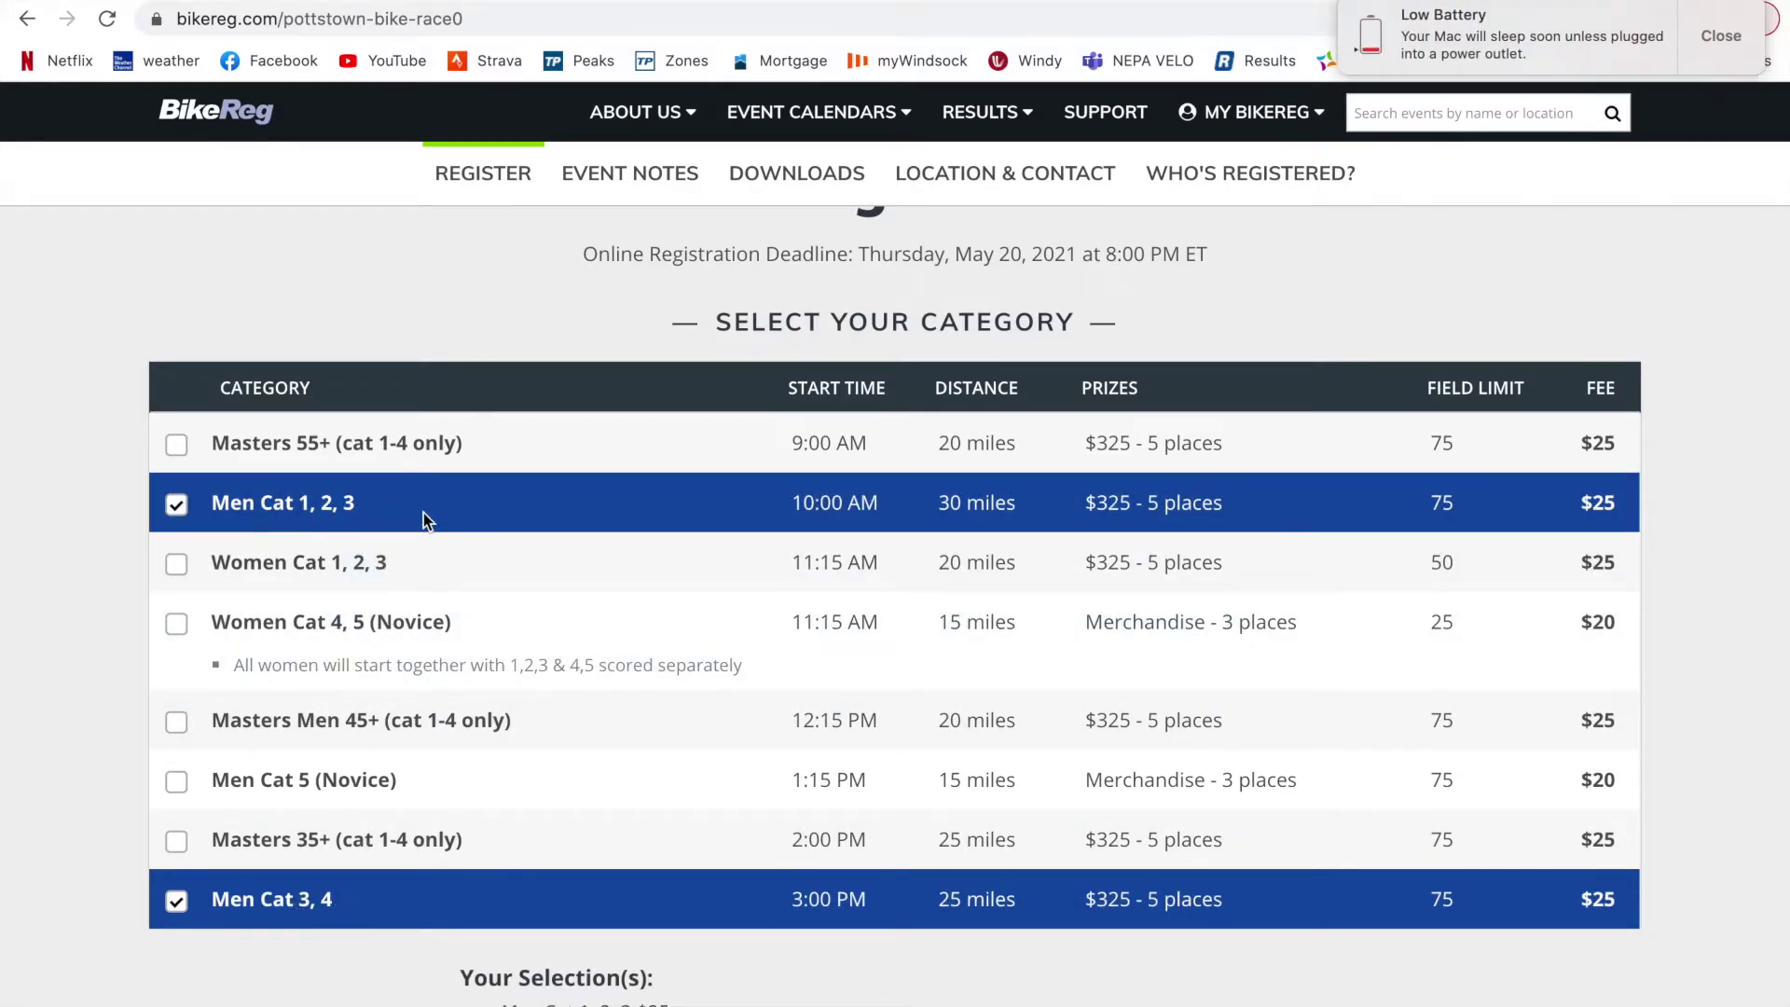
click(1726, 42)
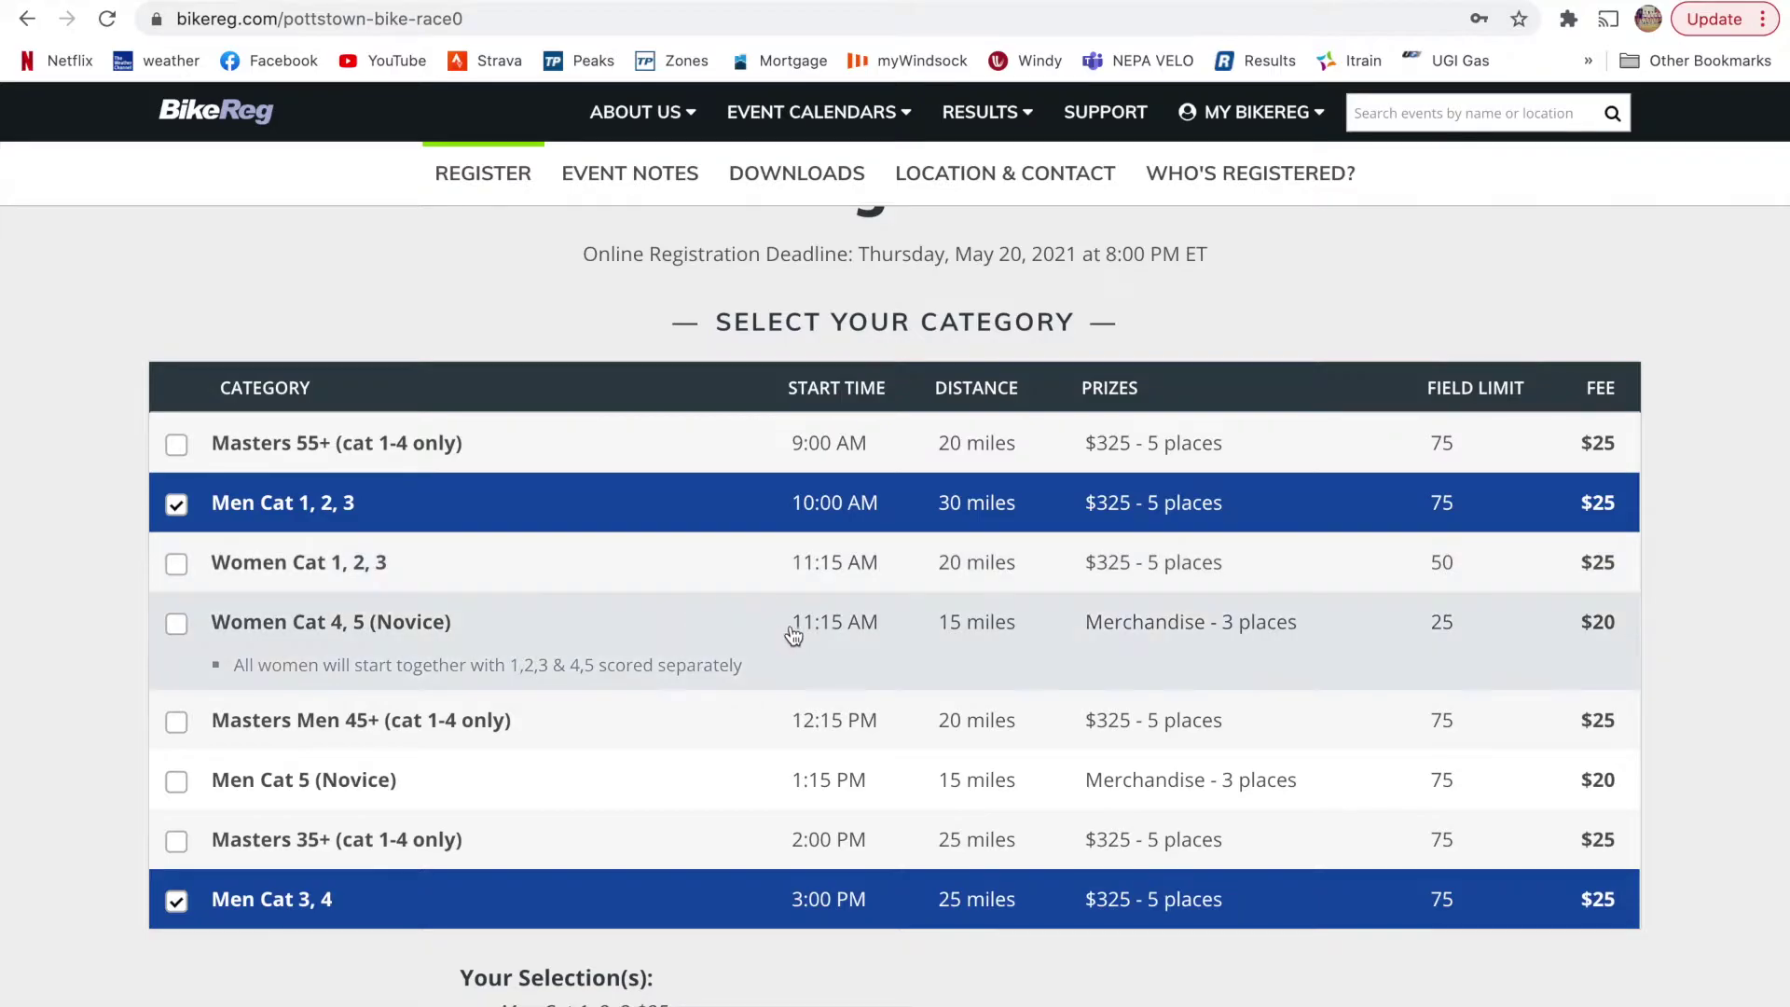
scroll(791, 627, down, 3)
scroll(417, 663, down, 2)
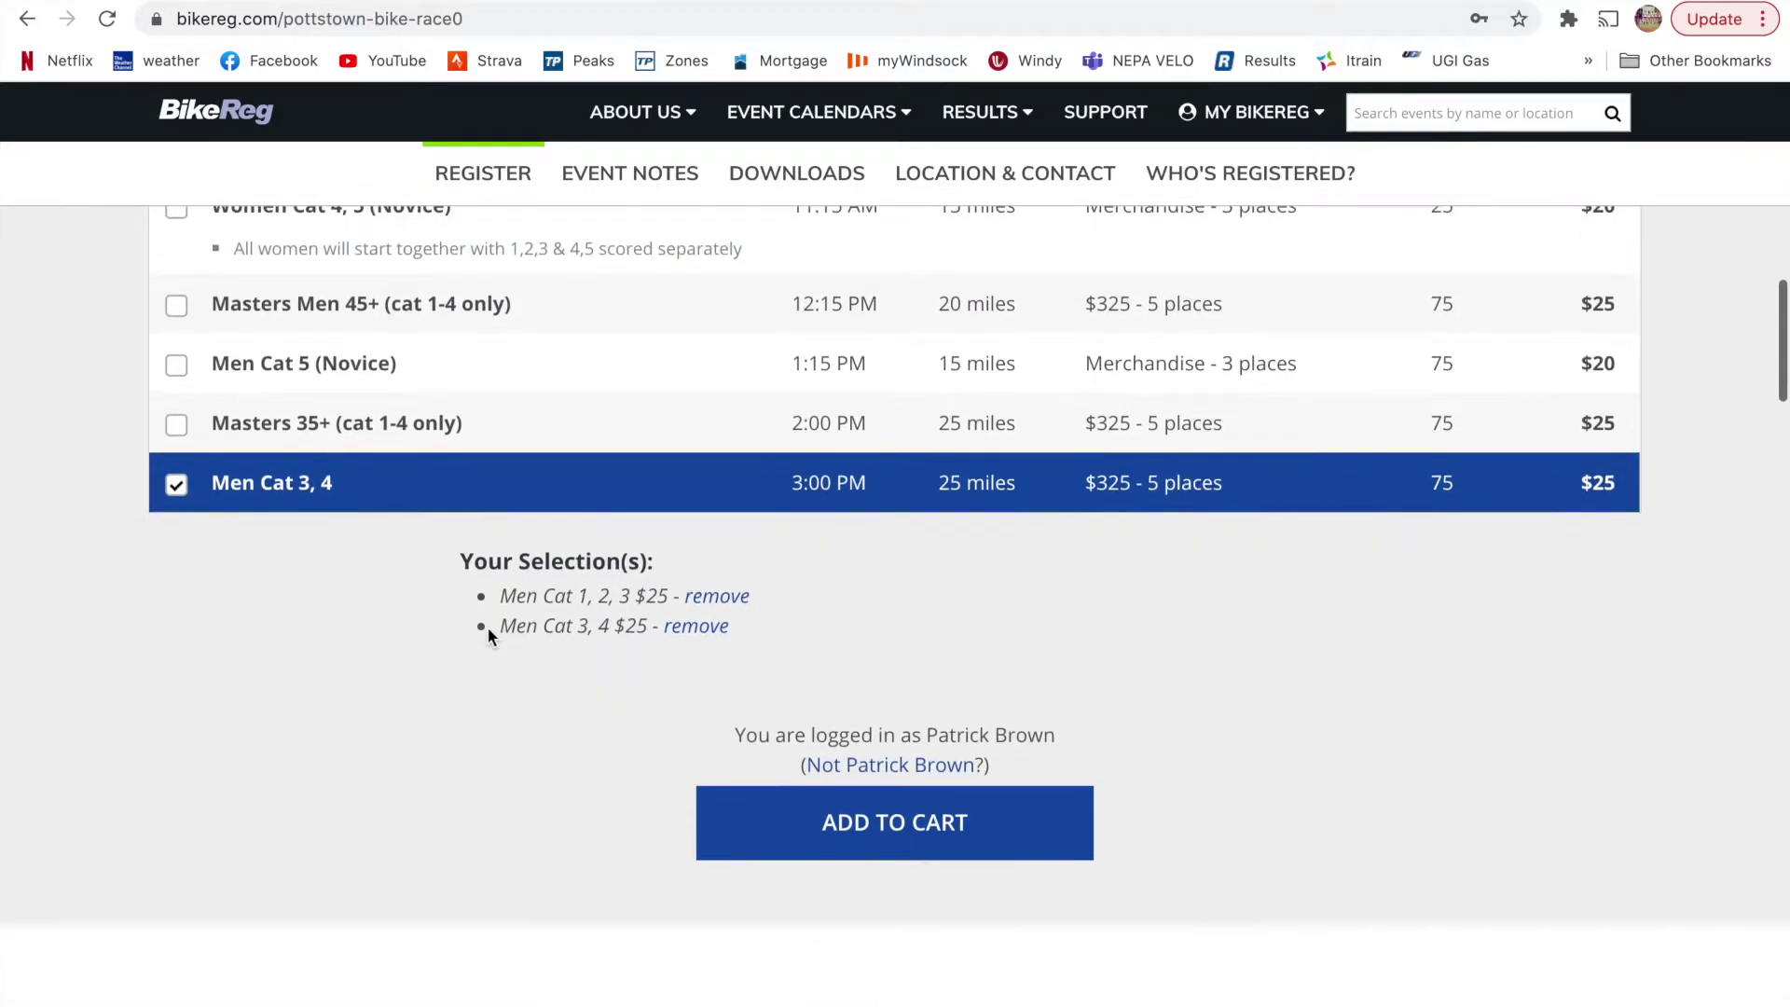
scroll(512, 879, up, 3)
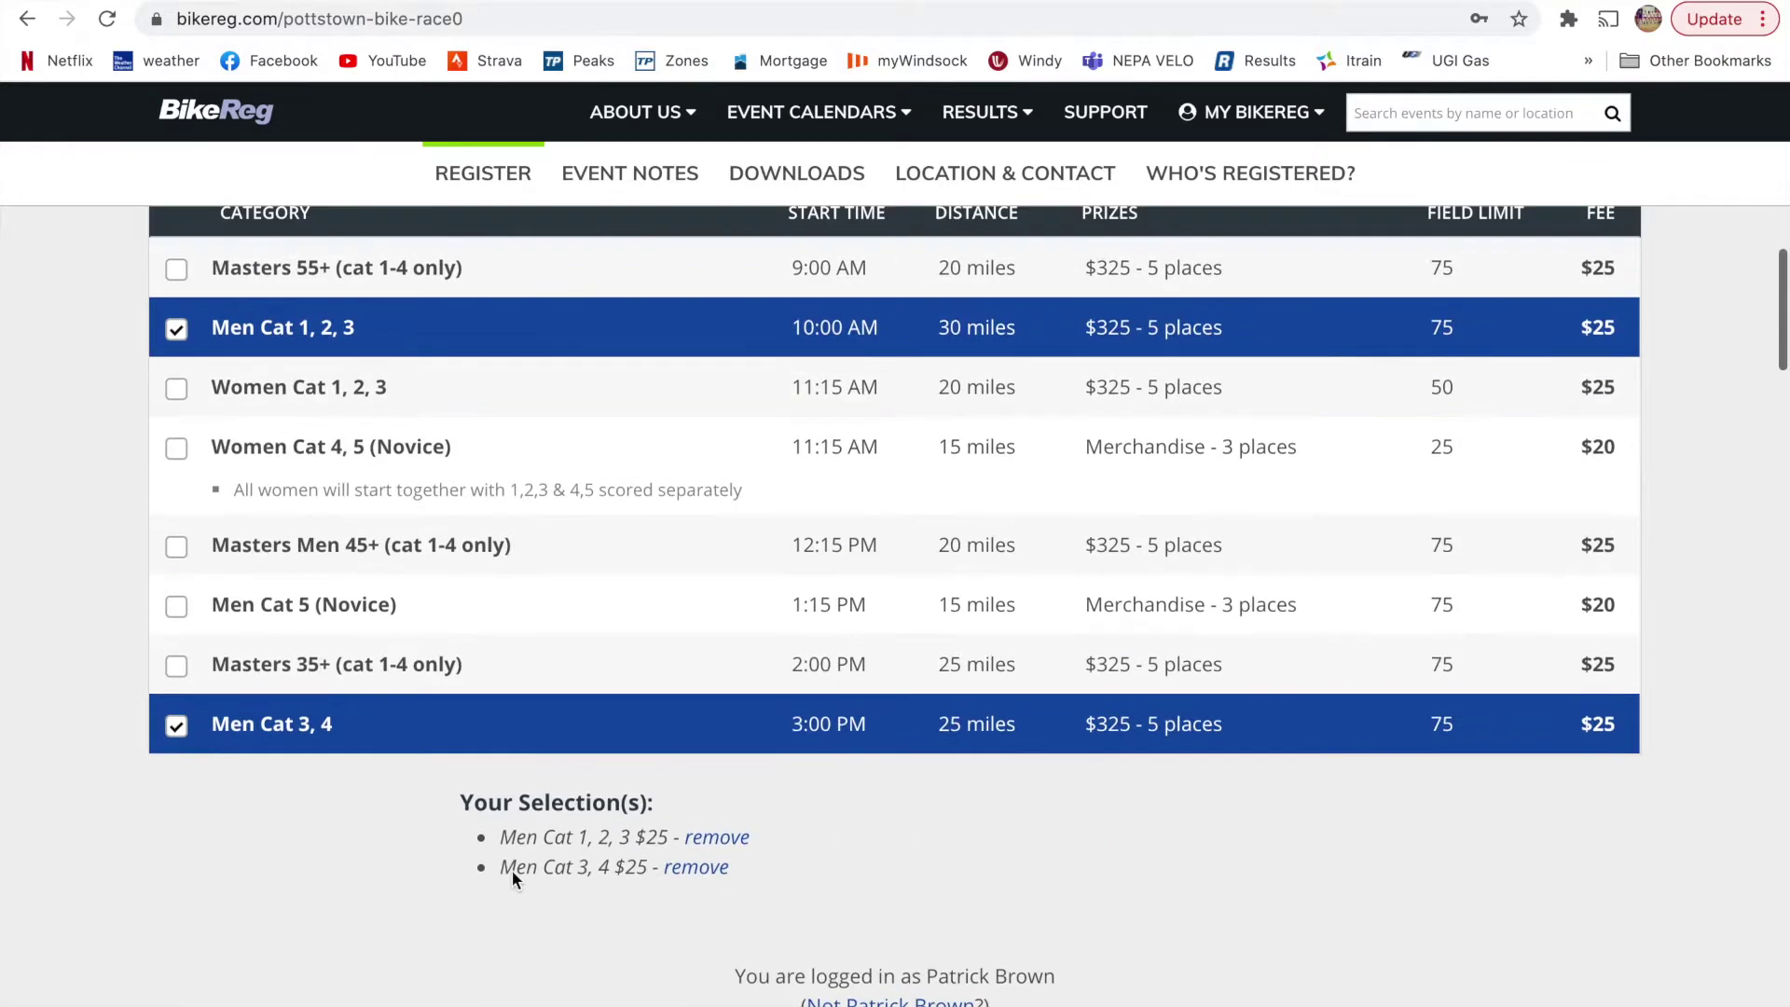
scroll(512, 880, down, 8)
scroll(512, 872, down, 7)
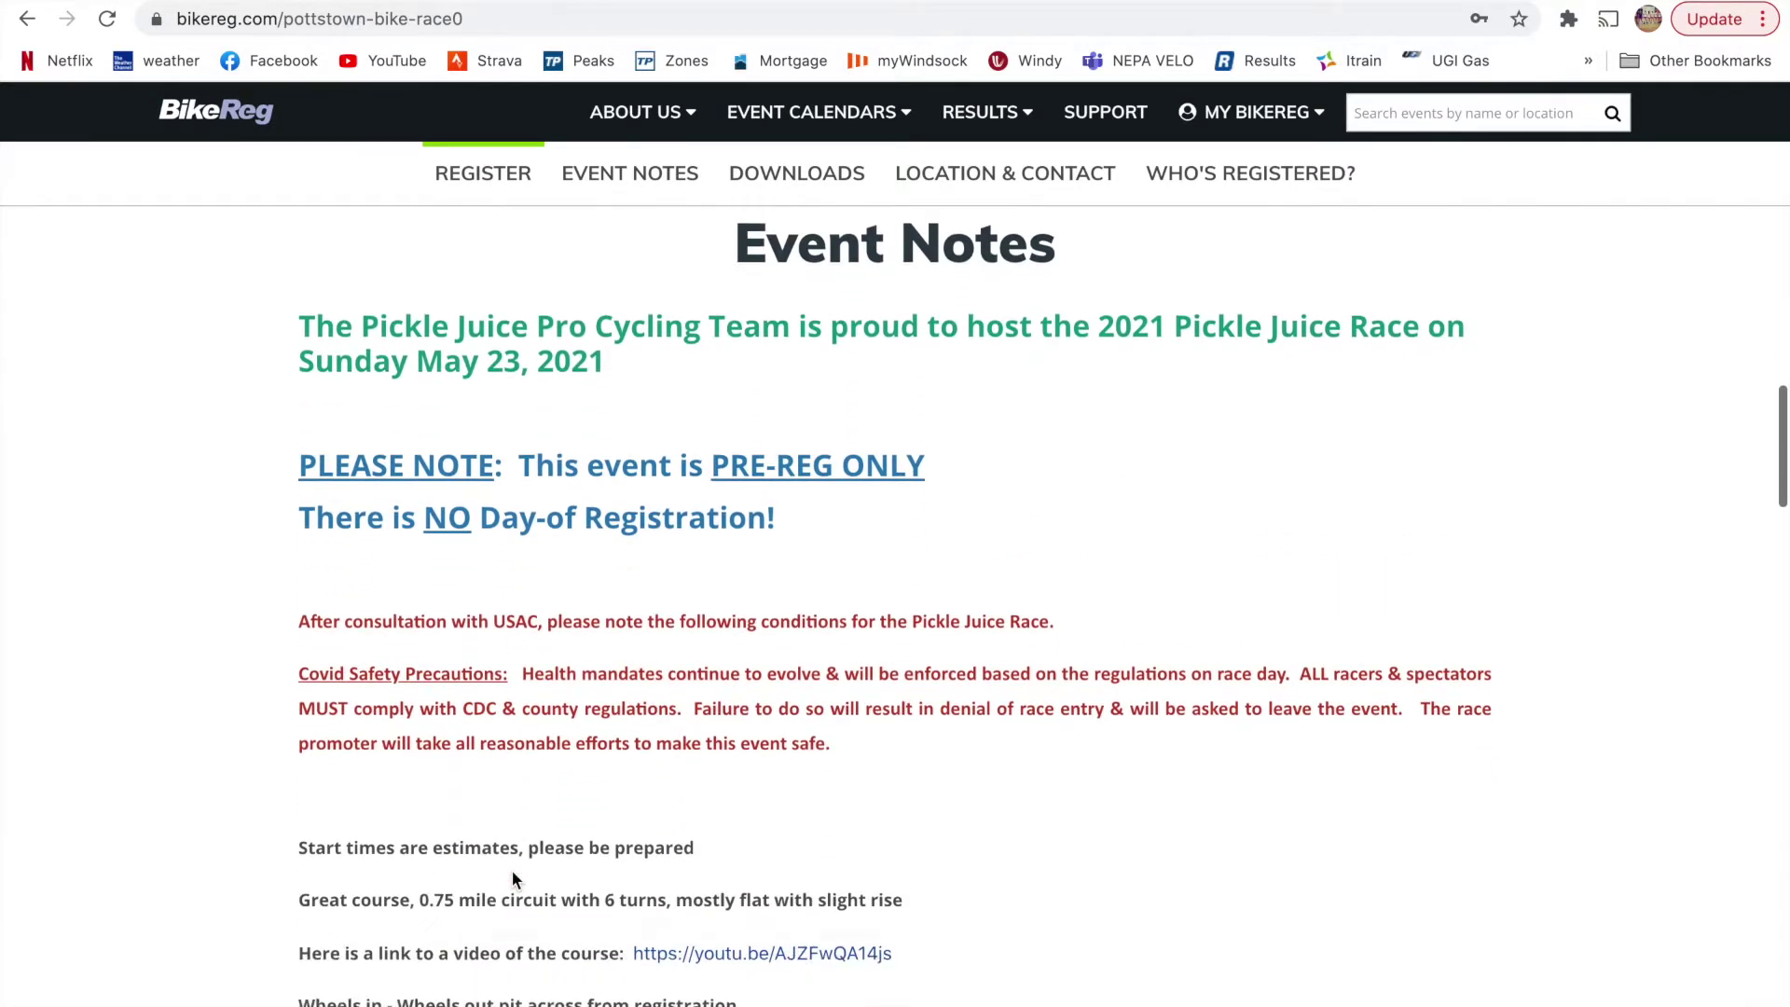
scroll(511, 876, down, 3)
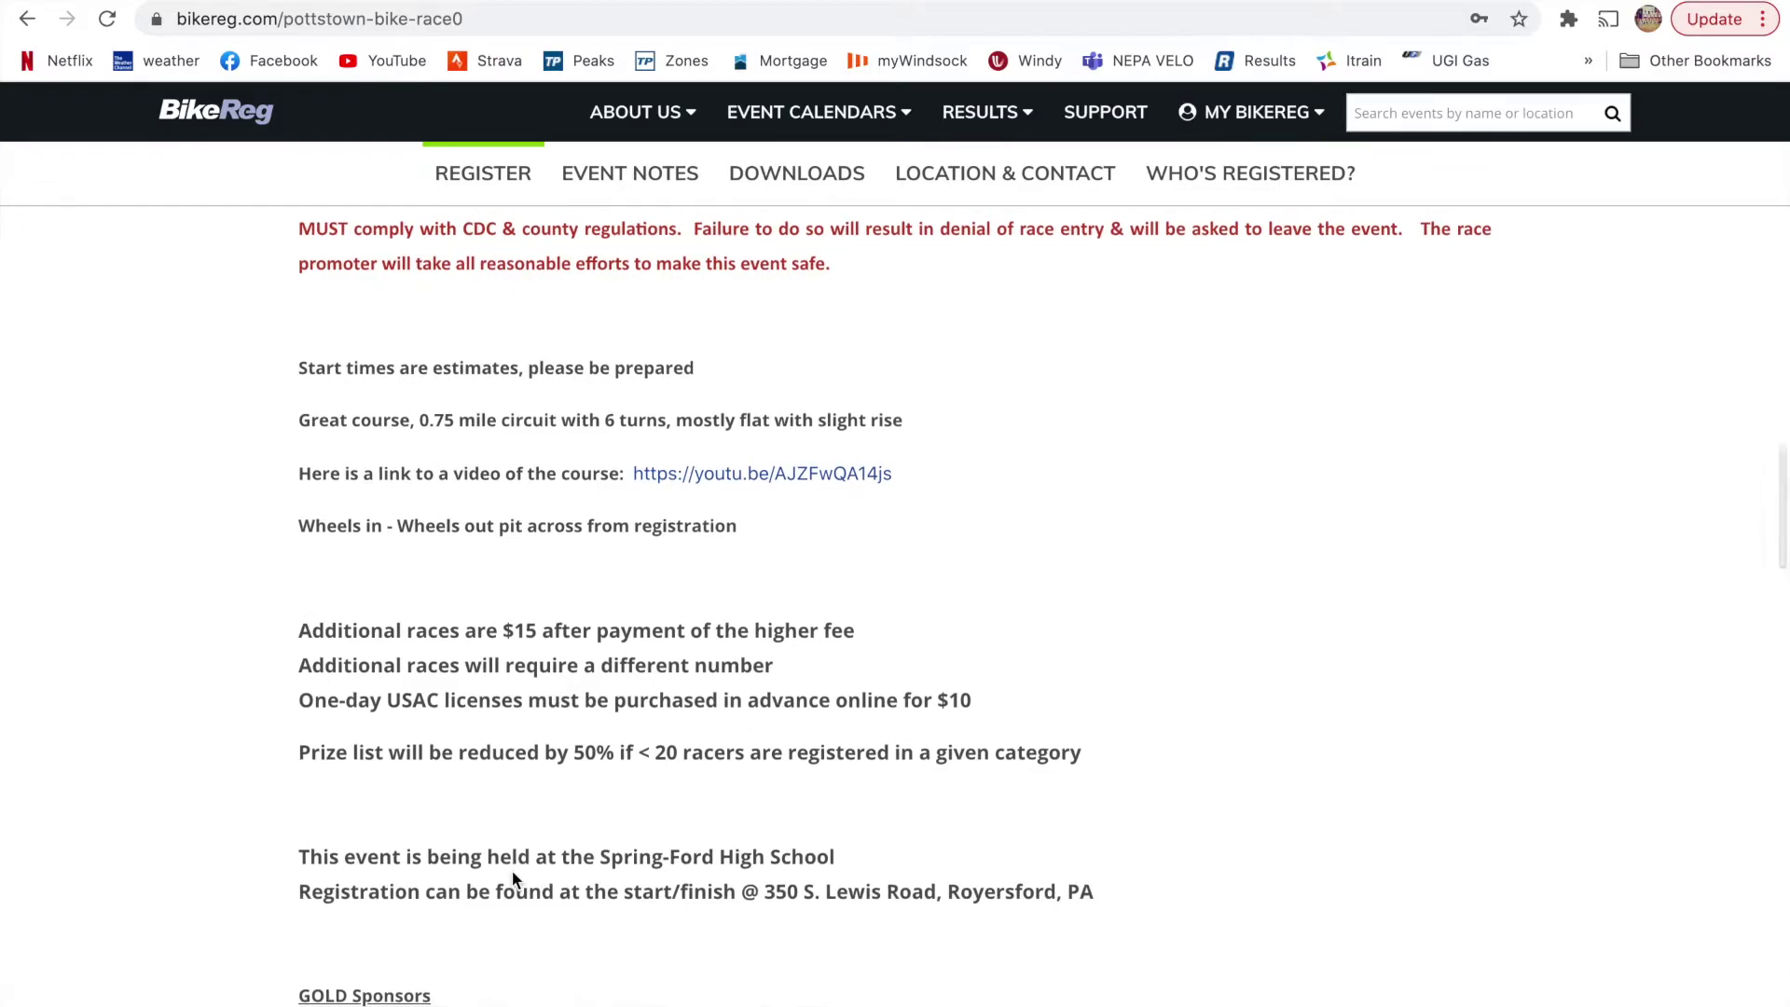
scroll(512, 876, down, 1)
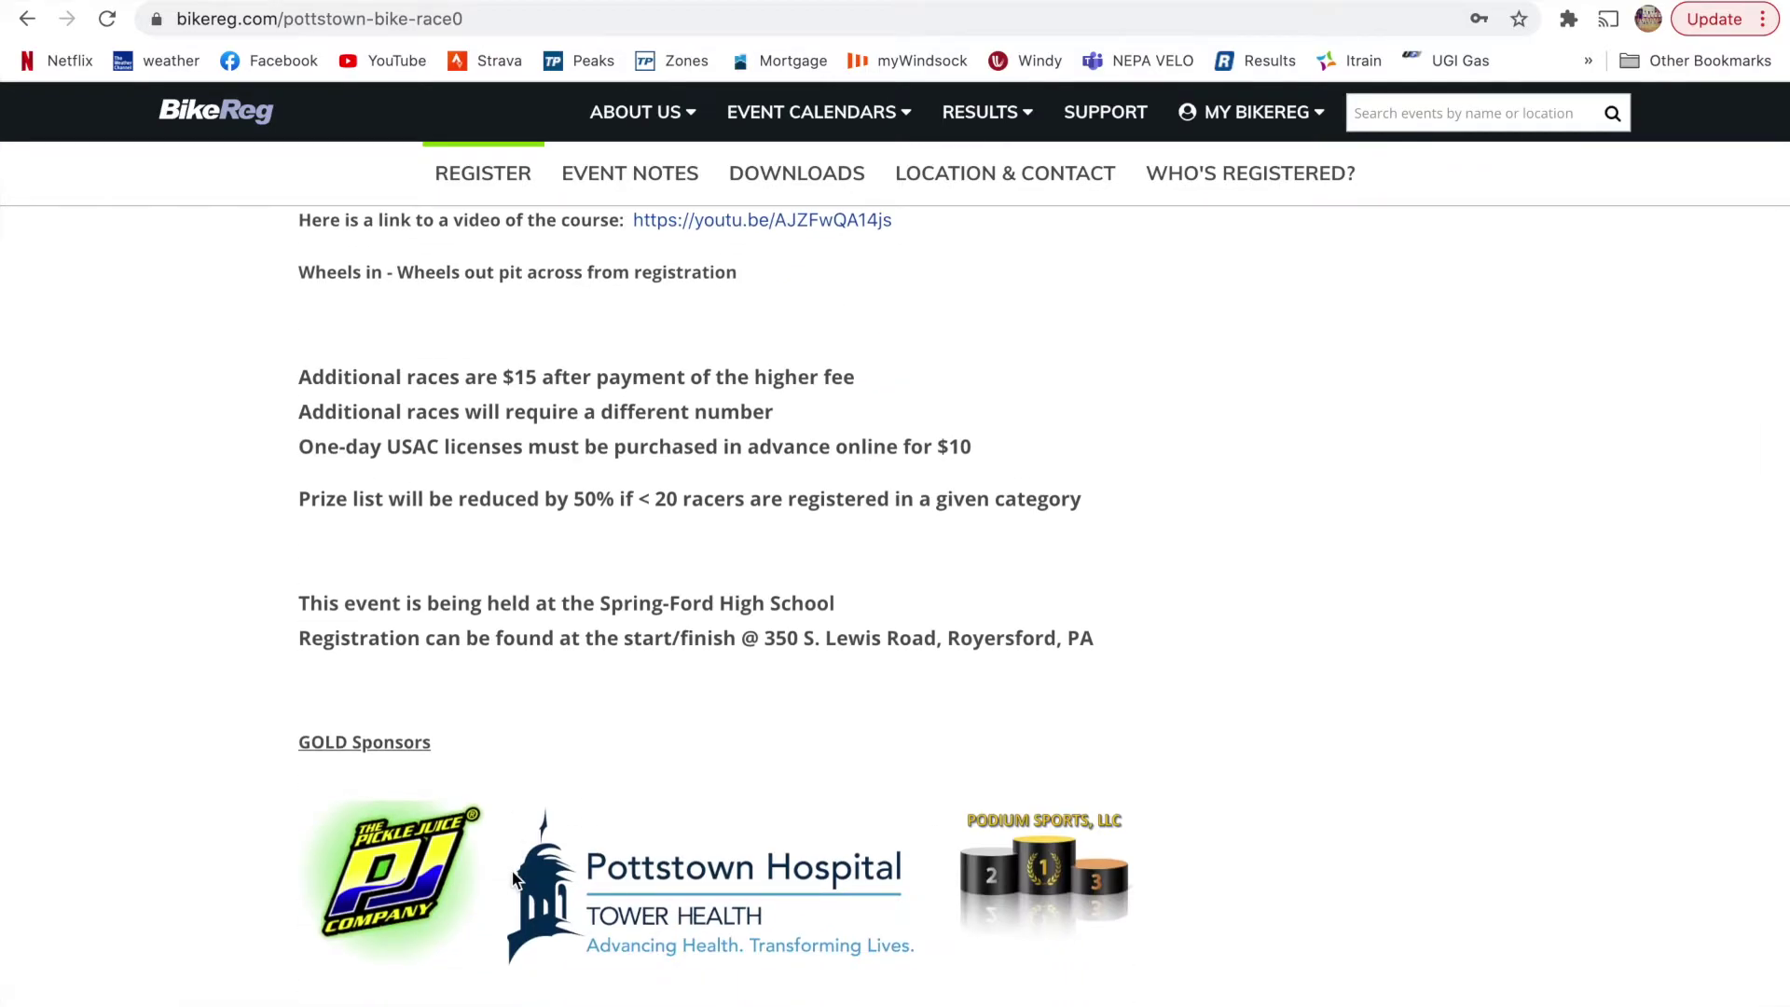
scroll(522, 830, up, 1)
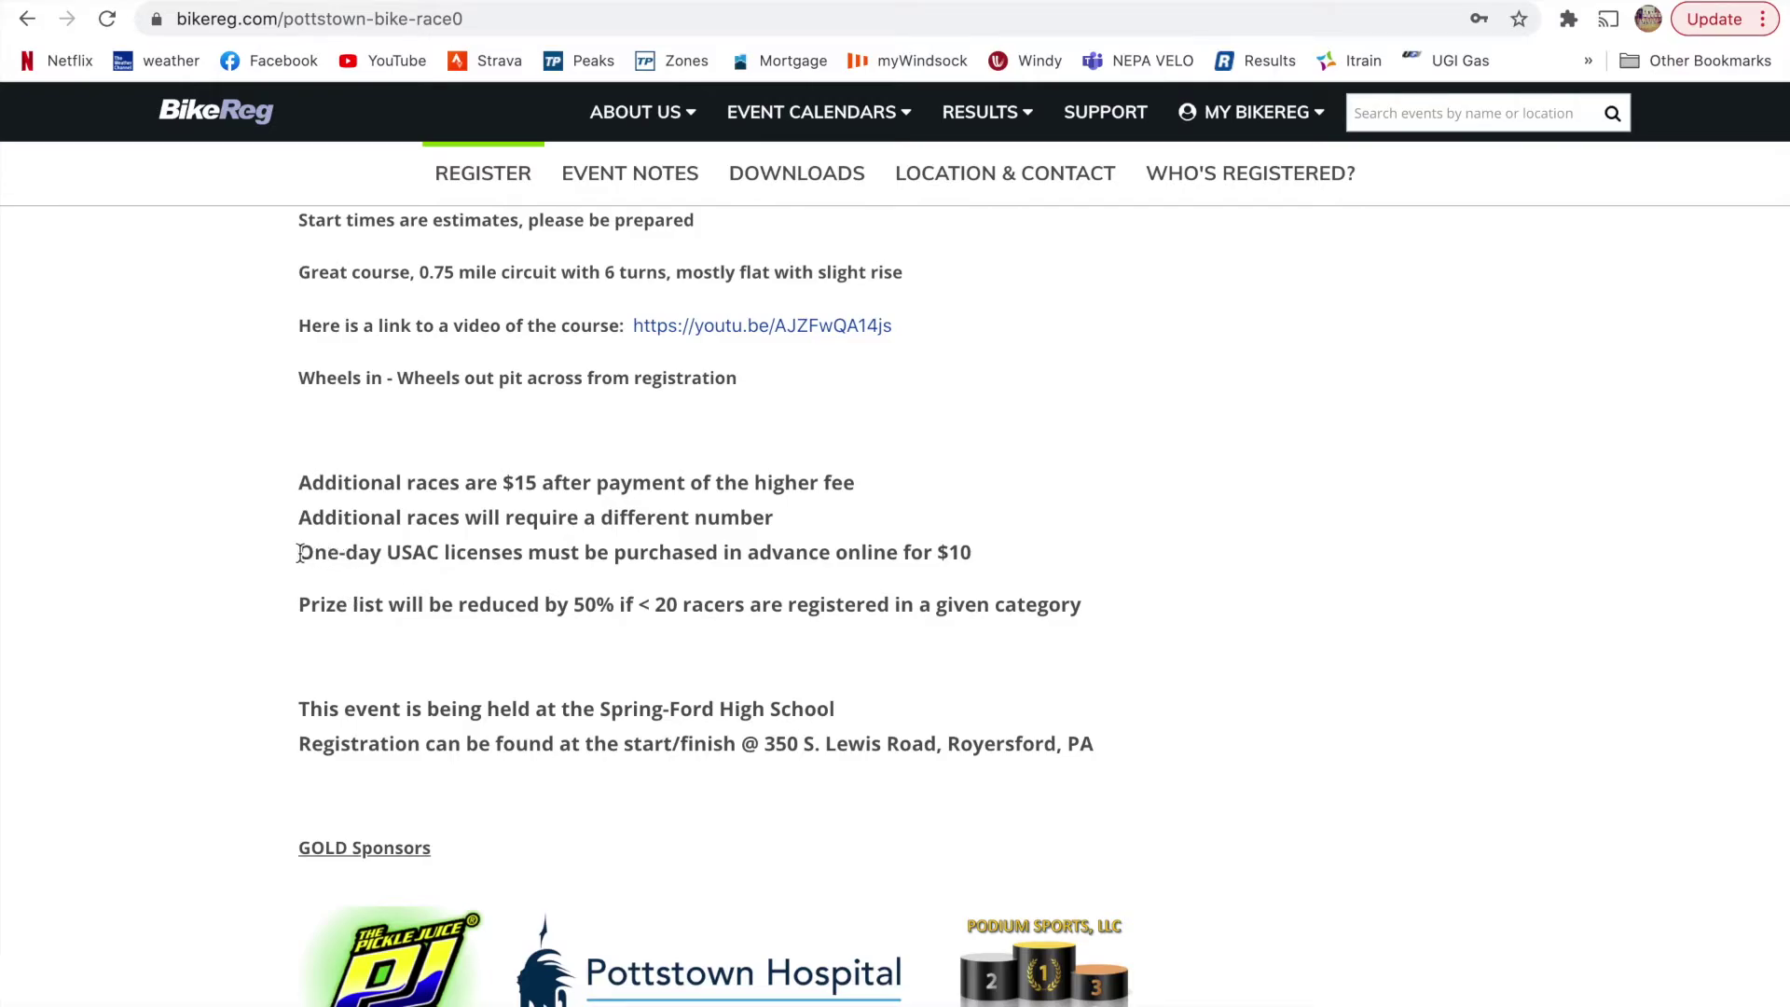
drag(300, 552, 1003, 580)
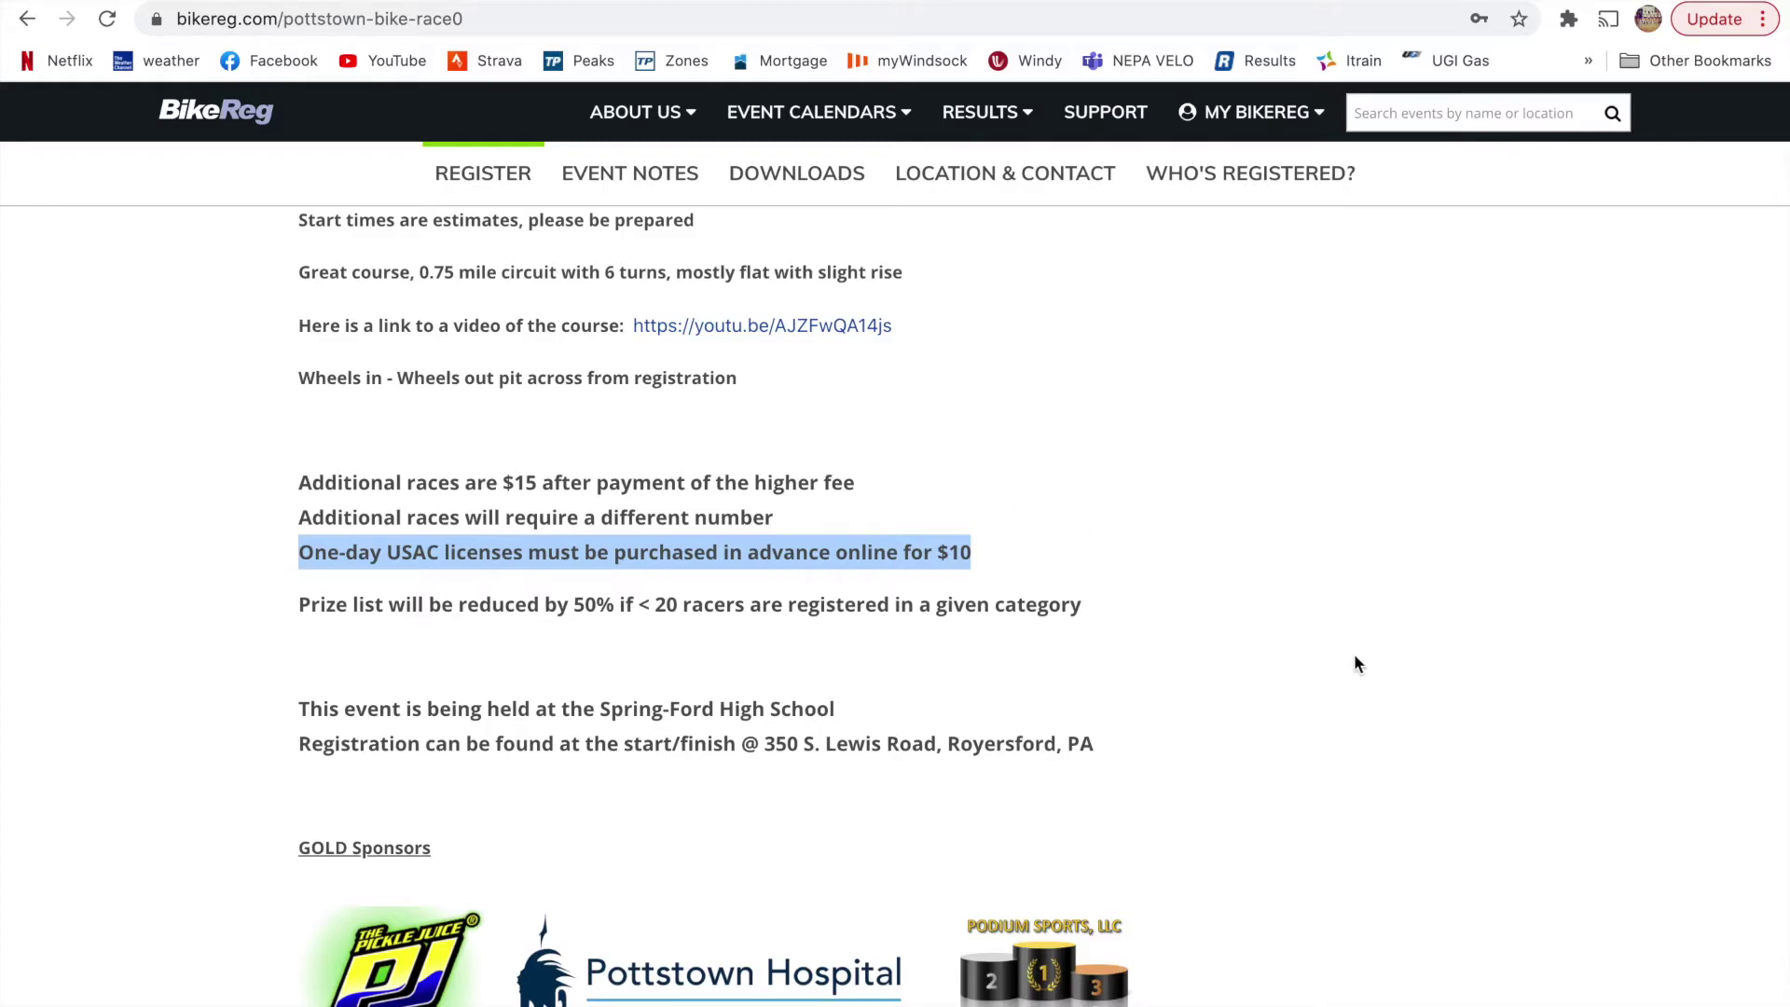
- Scroll the event notes down to the Spring-Ford High School location details
scroll(1357, 664, down, 1)
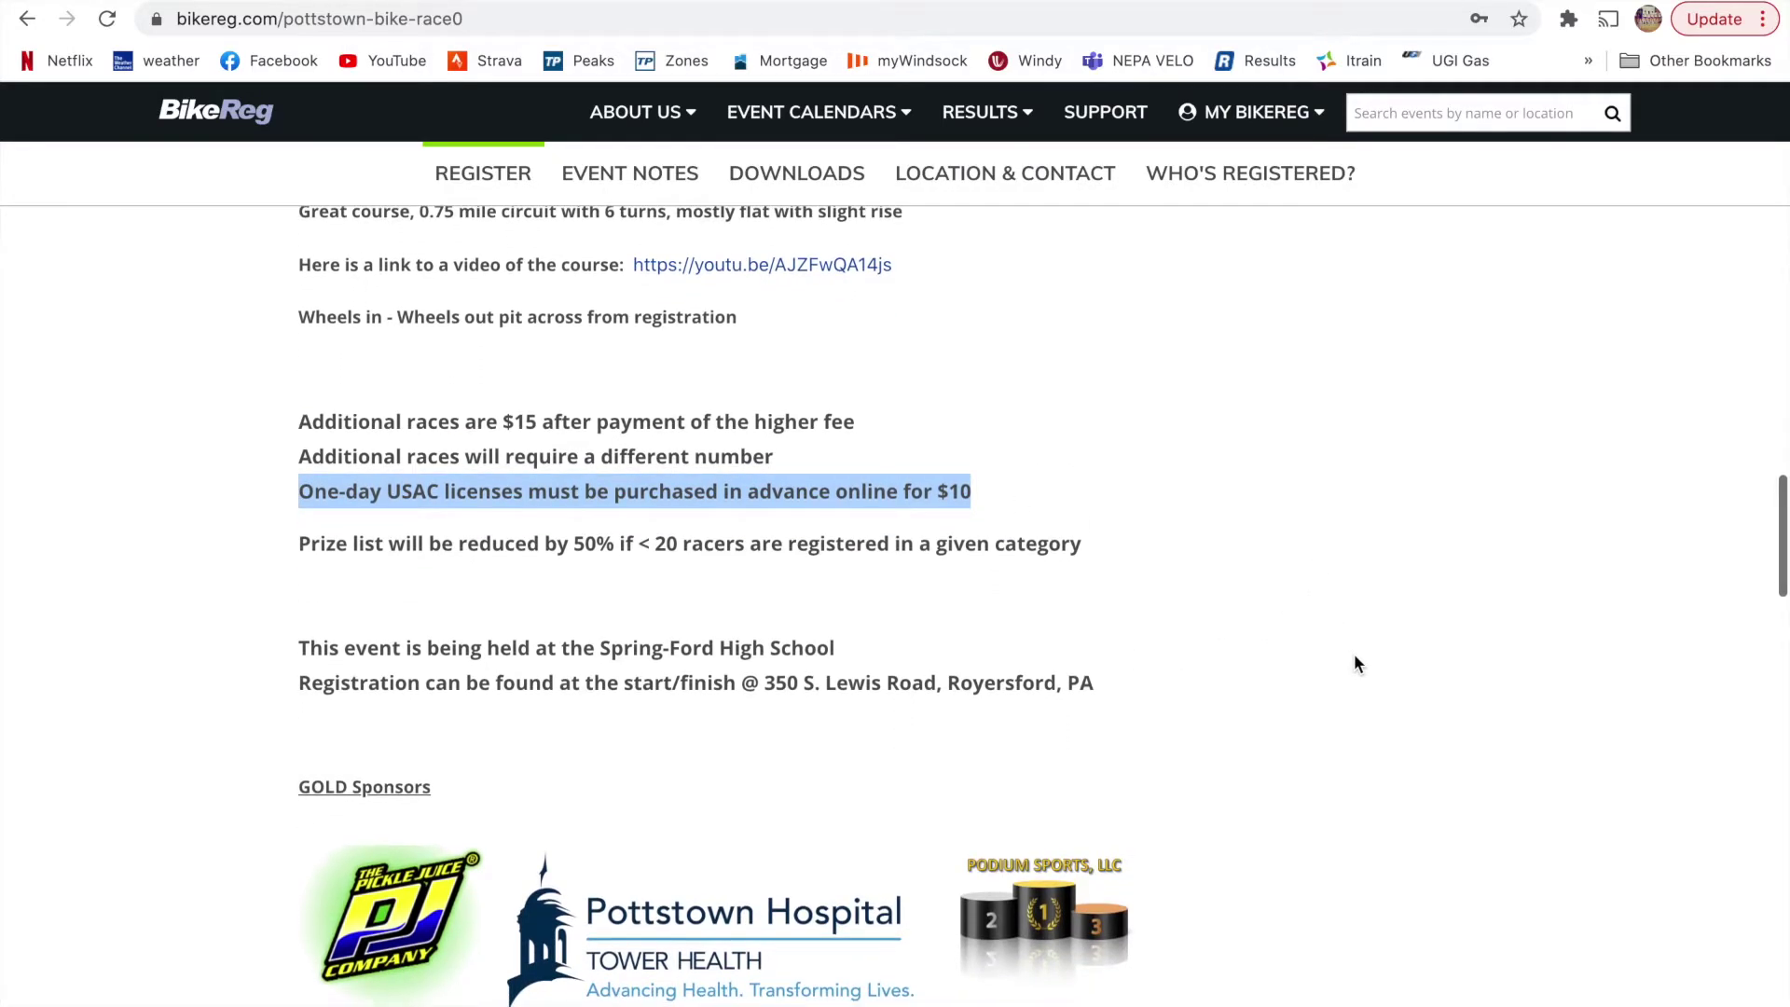
- Scroll to the Downloads list and open the PJ Race Course.pdf course map
scroll(1011, 726, down, 10)
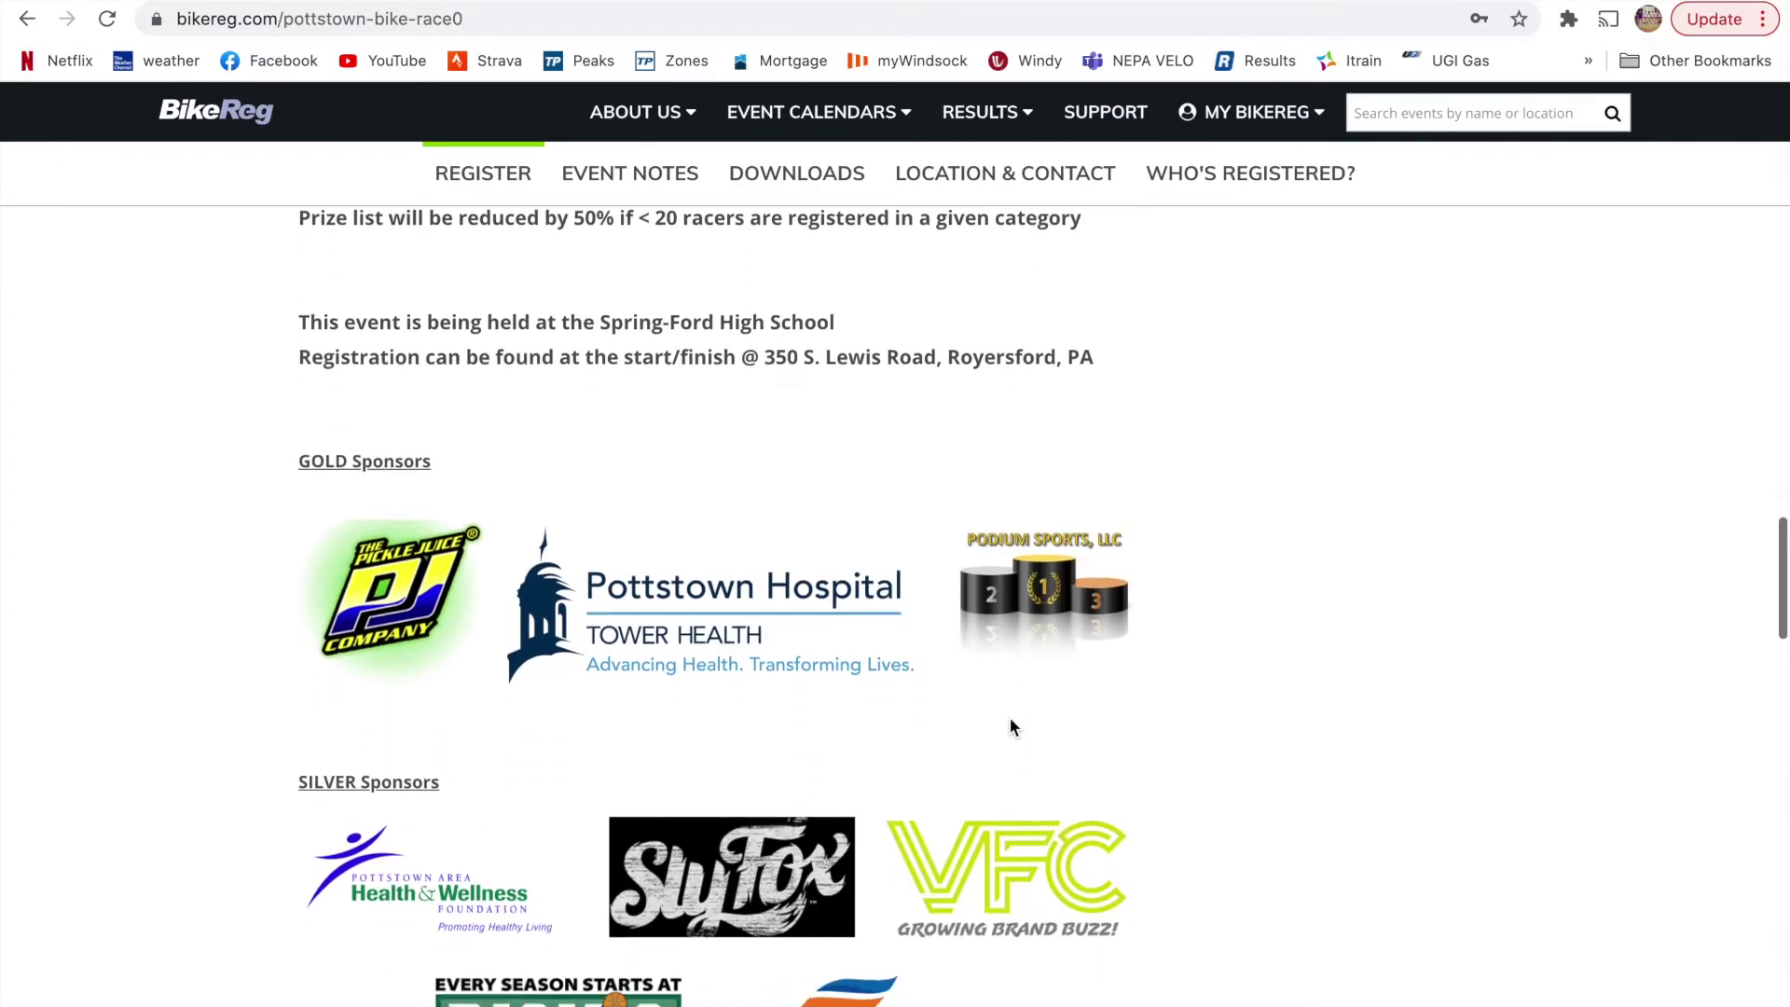
scroll(1013, 727, down, 12)
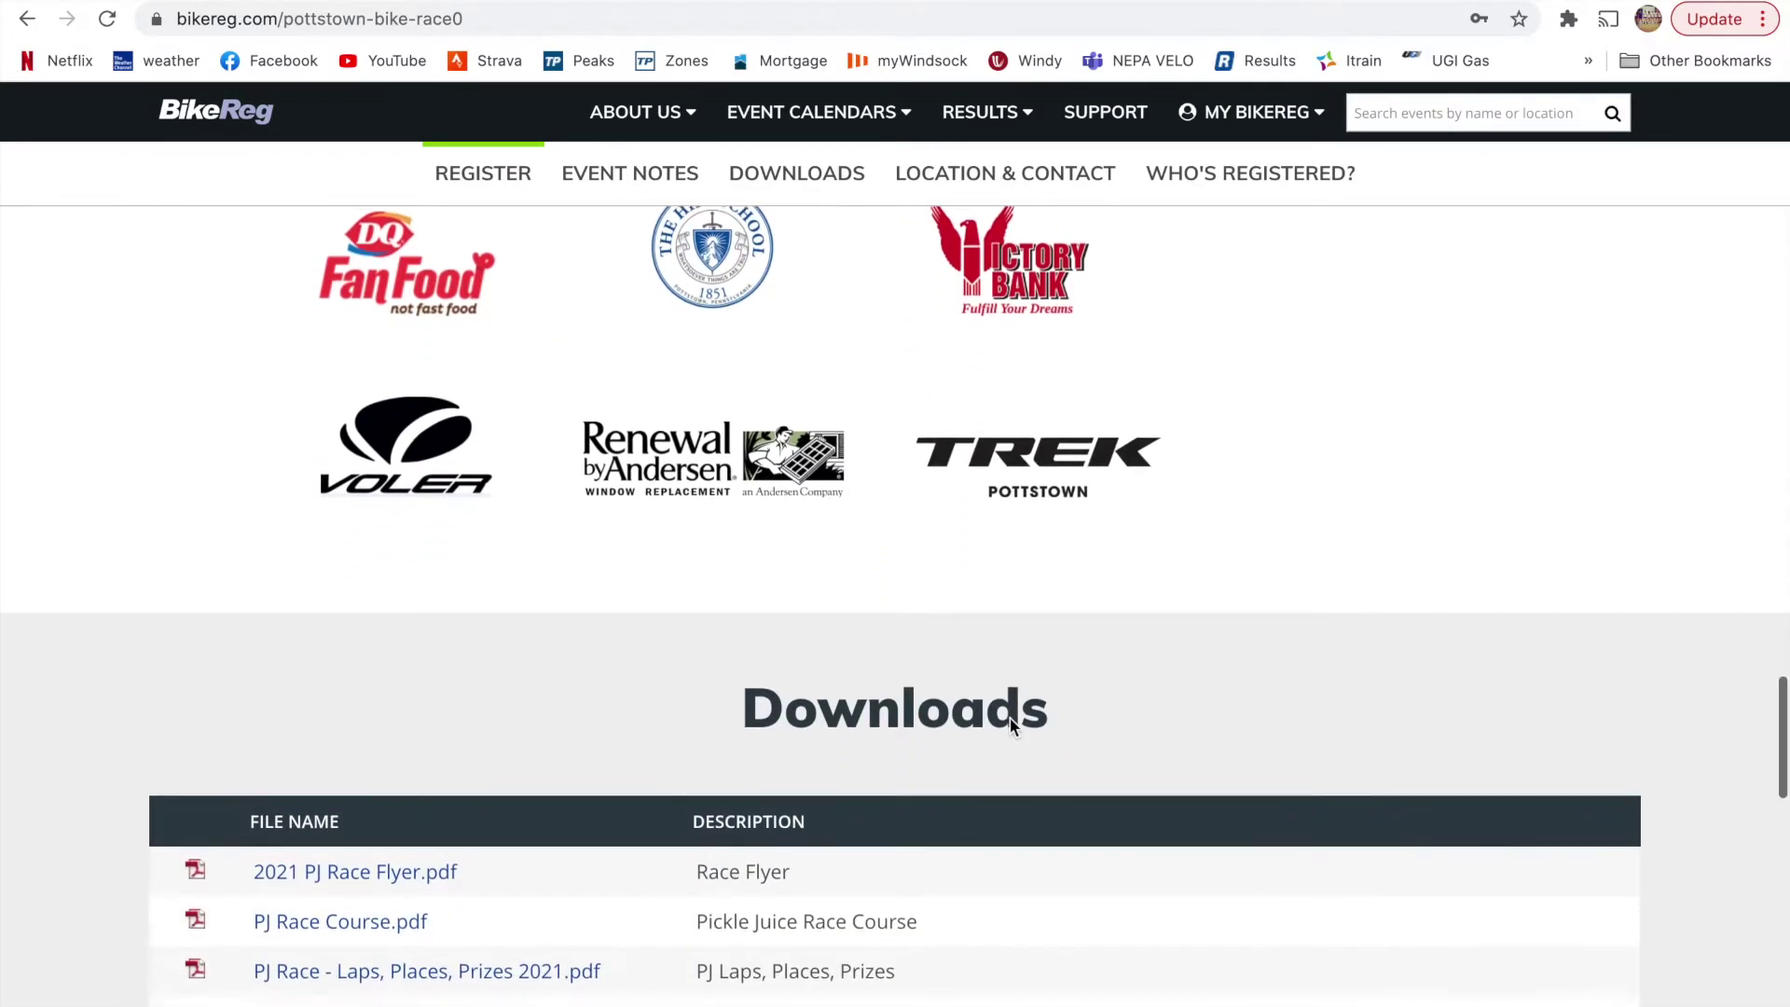
scroll(1009, 716, down, 1)
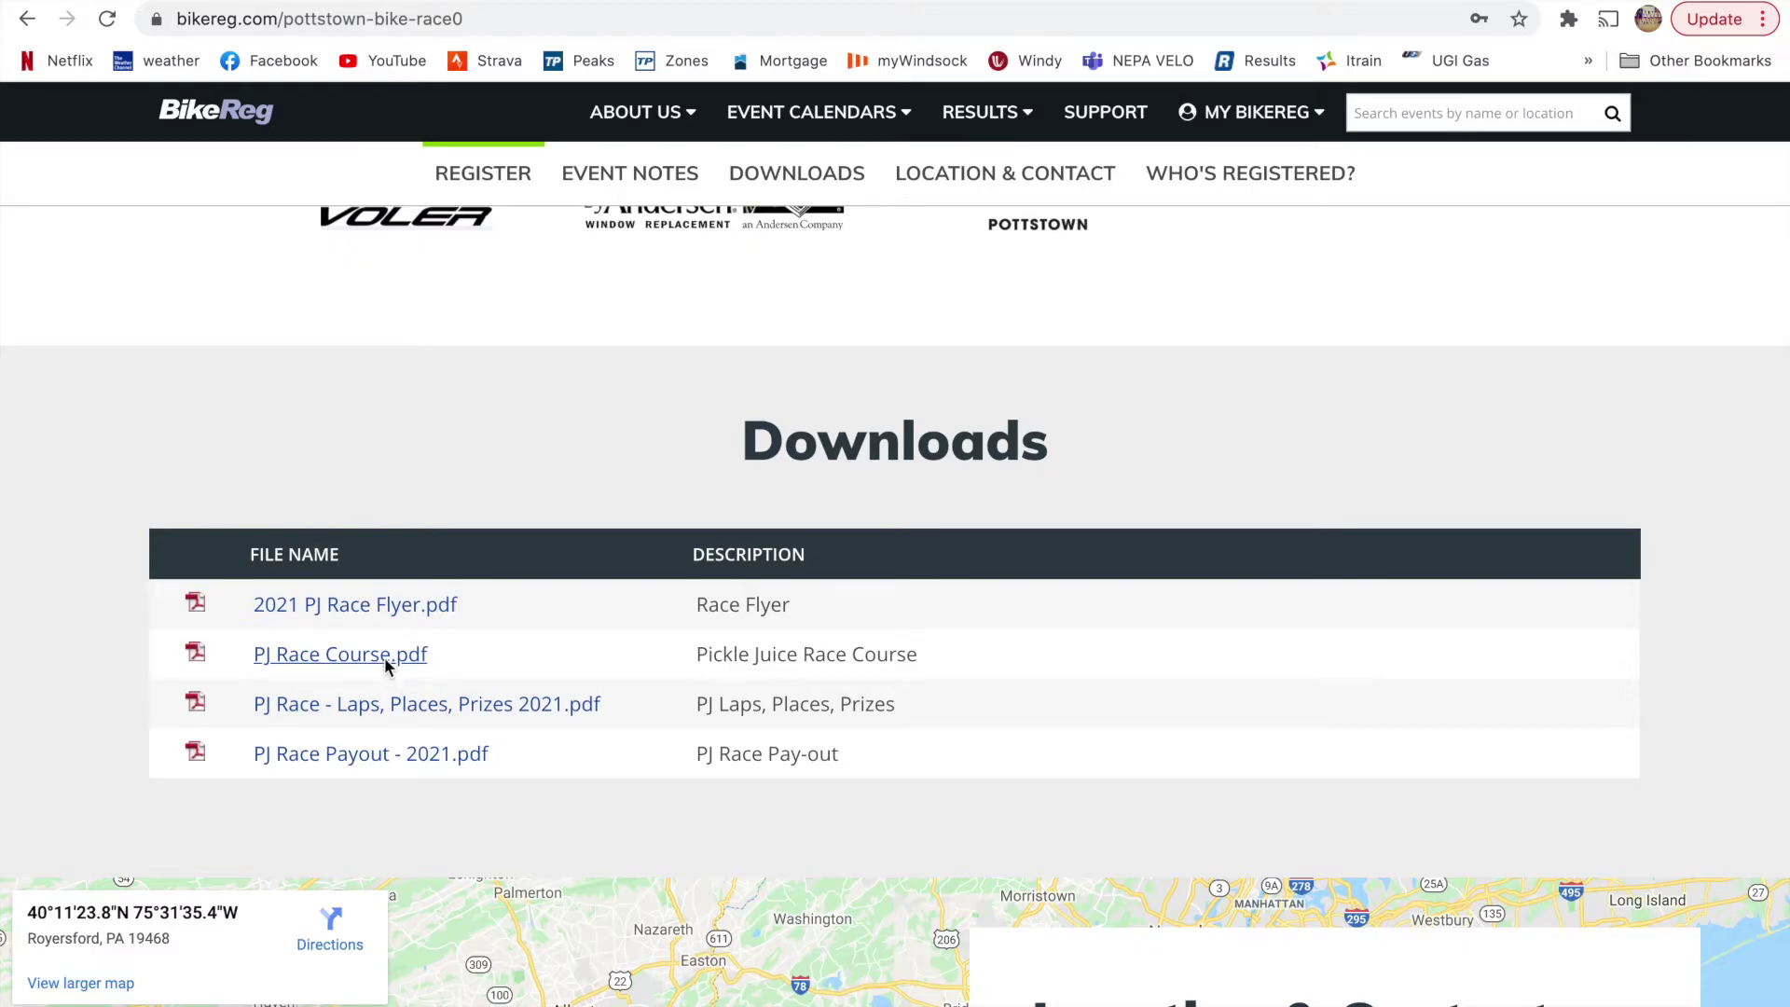
click(384, 657)
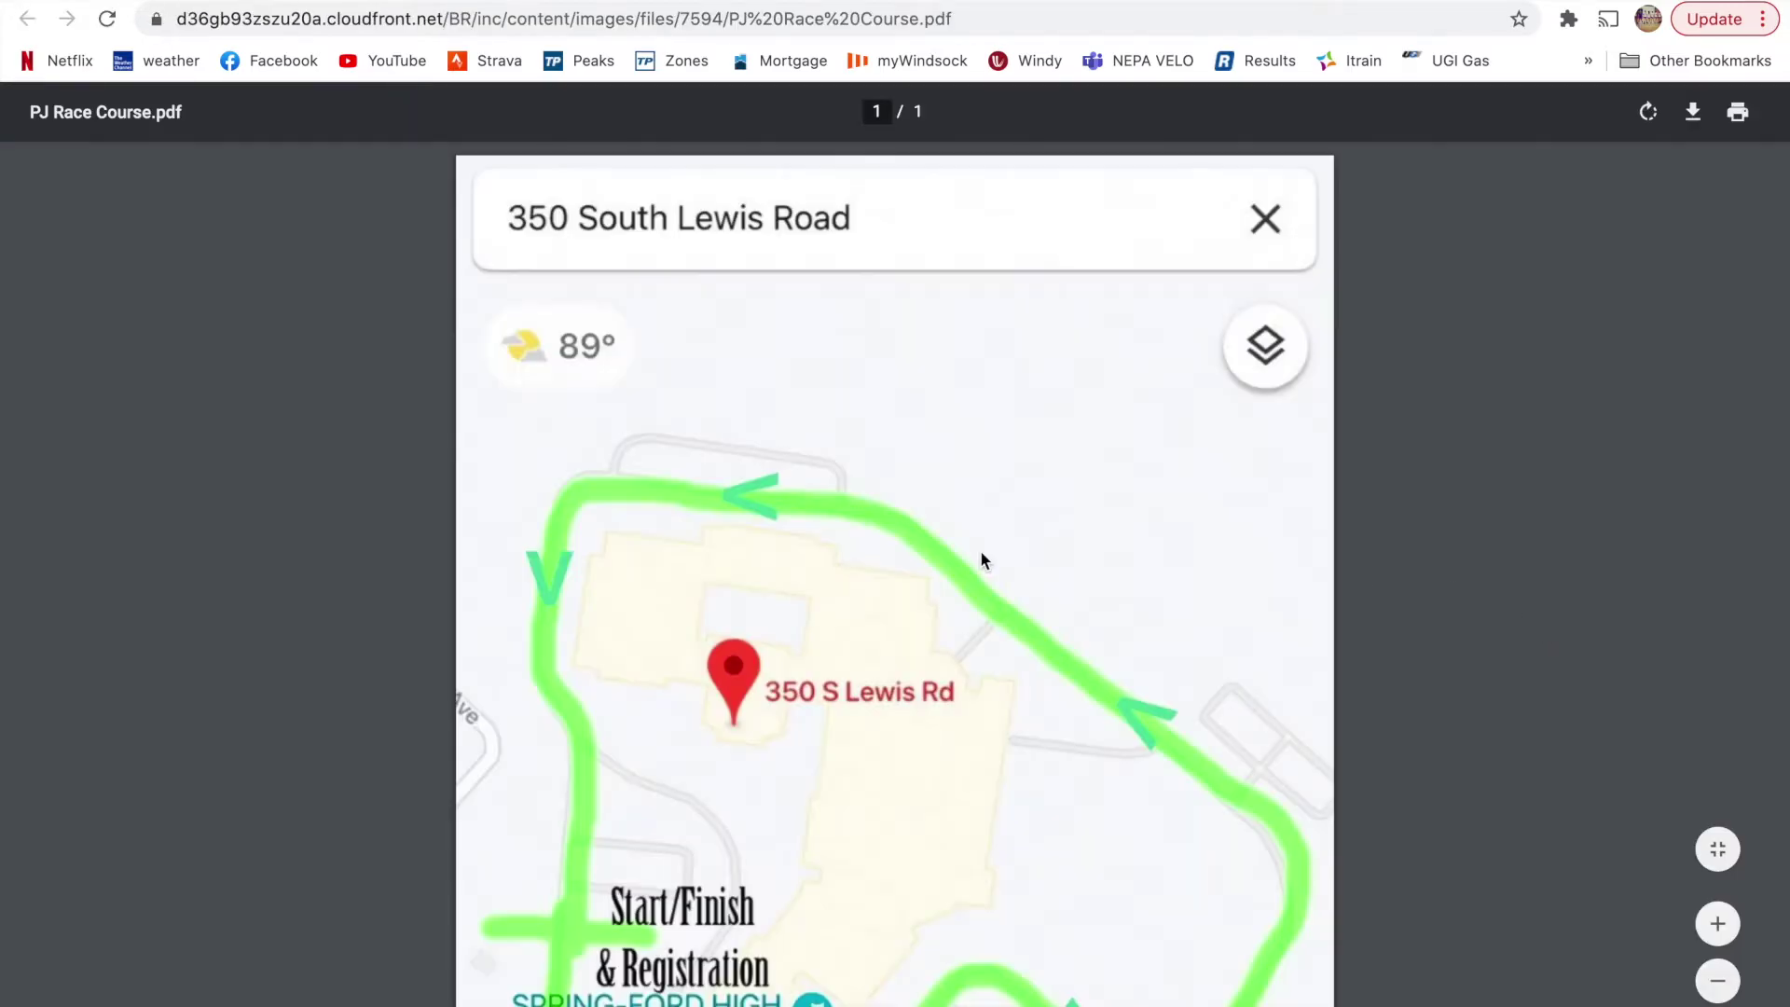
- Look through the course map, then return to the event's Downloads list
scroll(981, 560, down, 3)
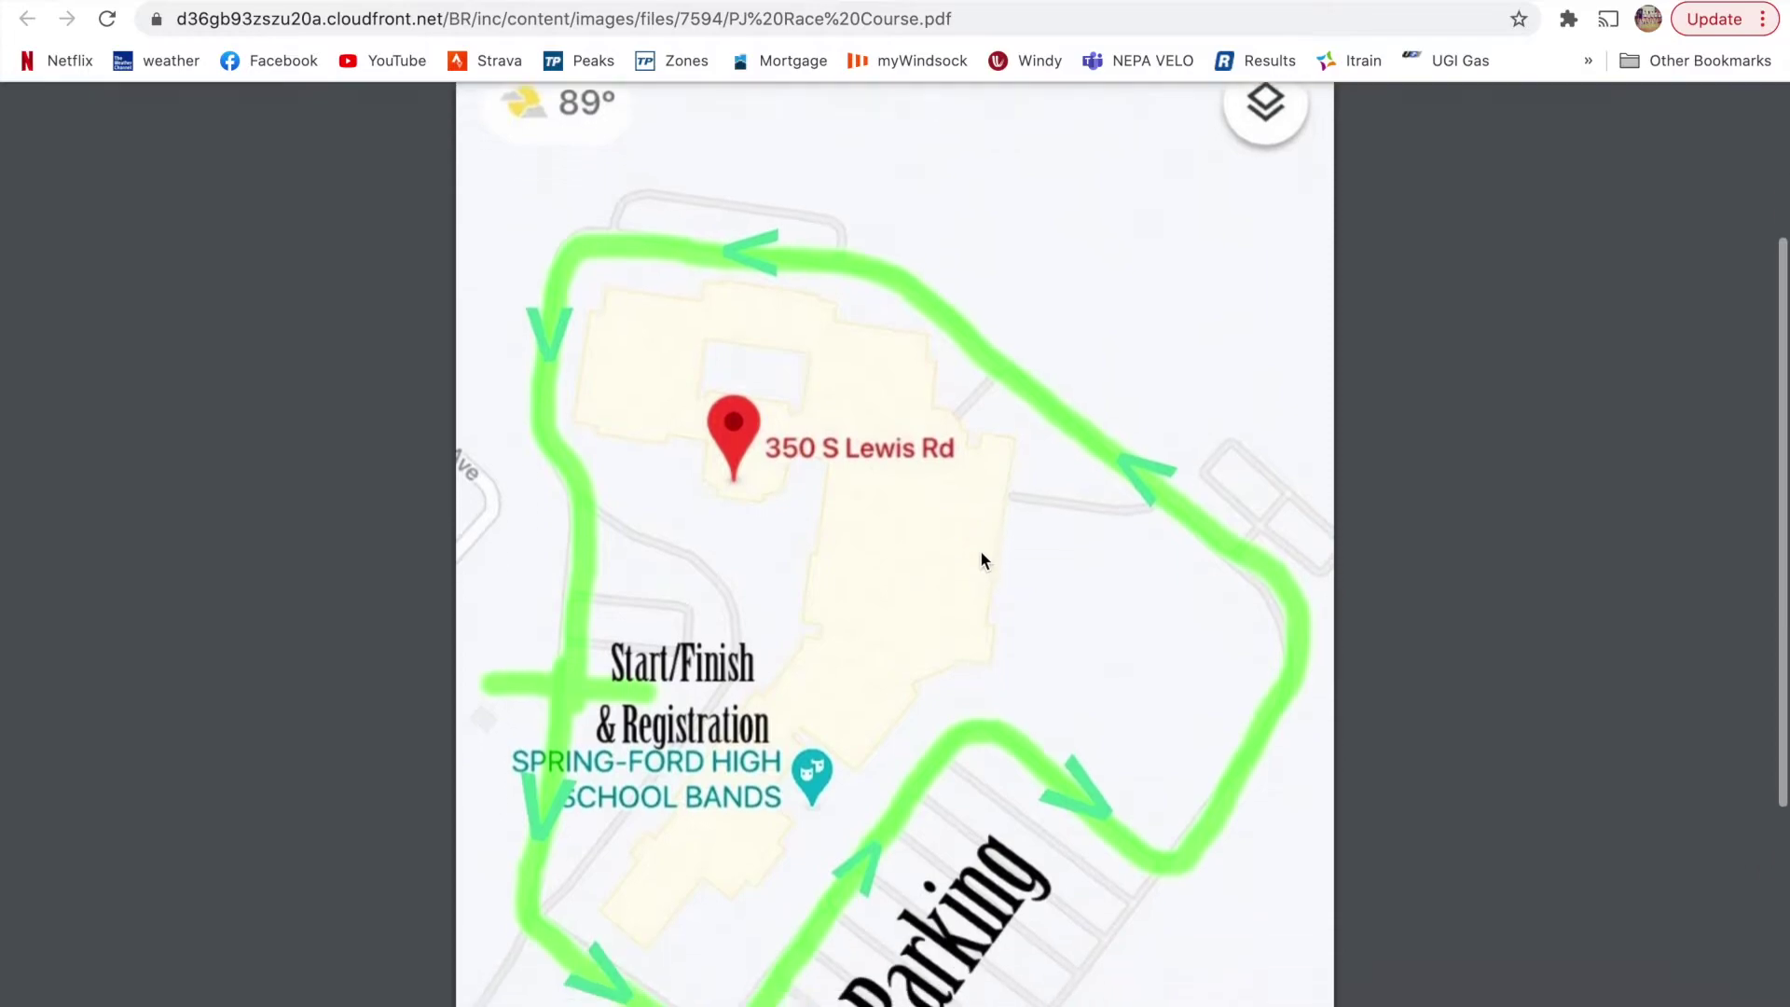
scroll(981, 559, down, 1)
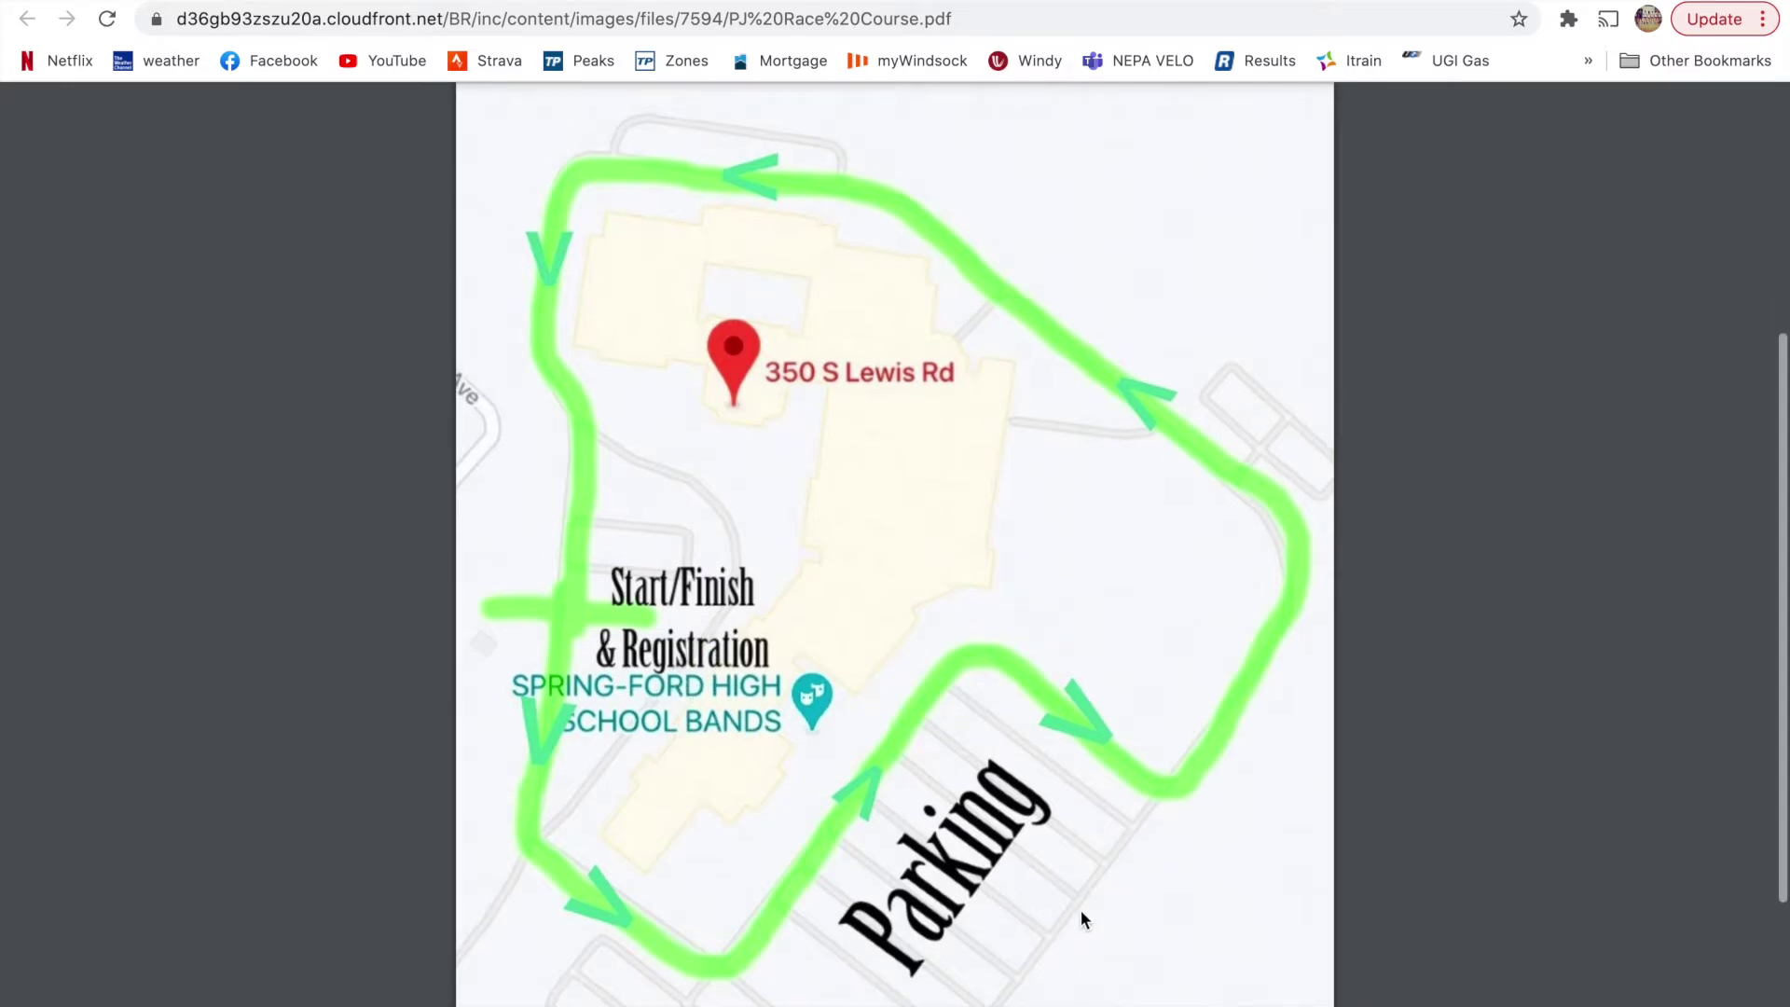
scroll(1082, 910, down, 3)
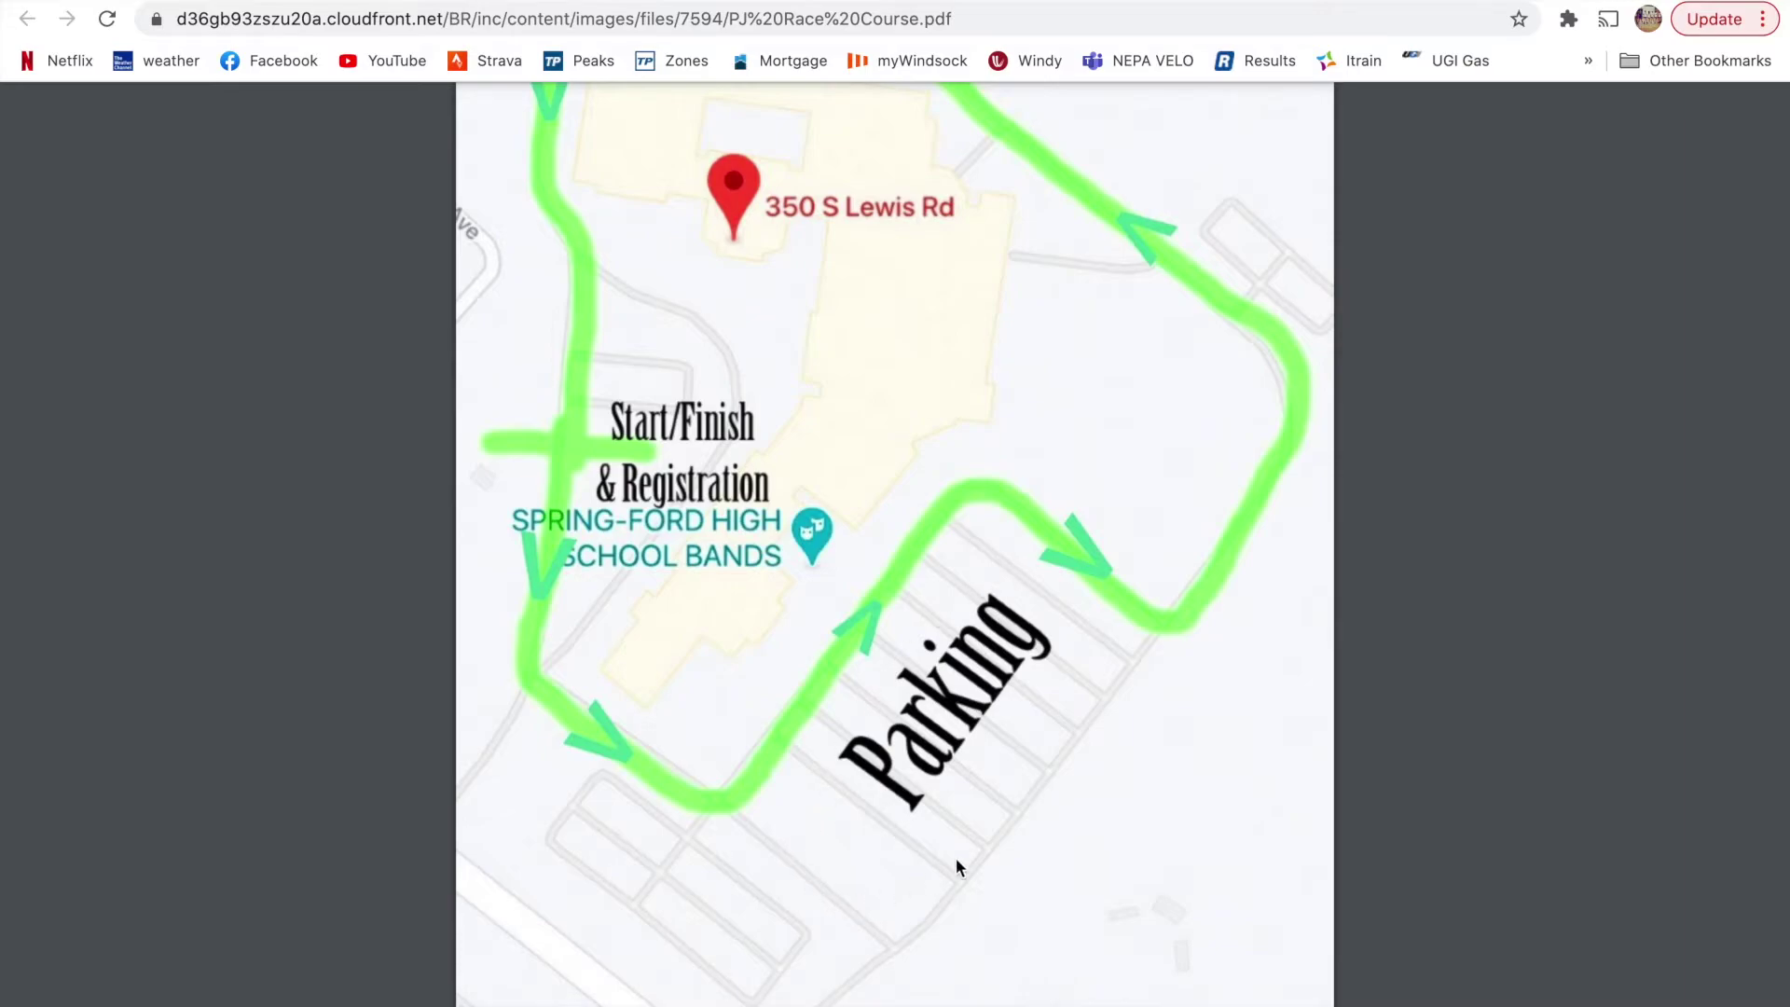
scroll(1048, 792, down, 3)
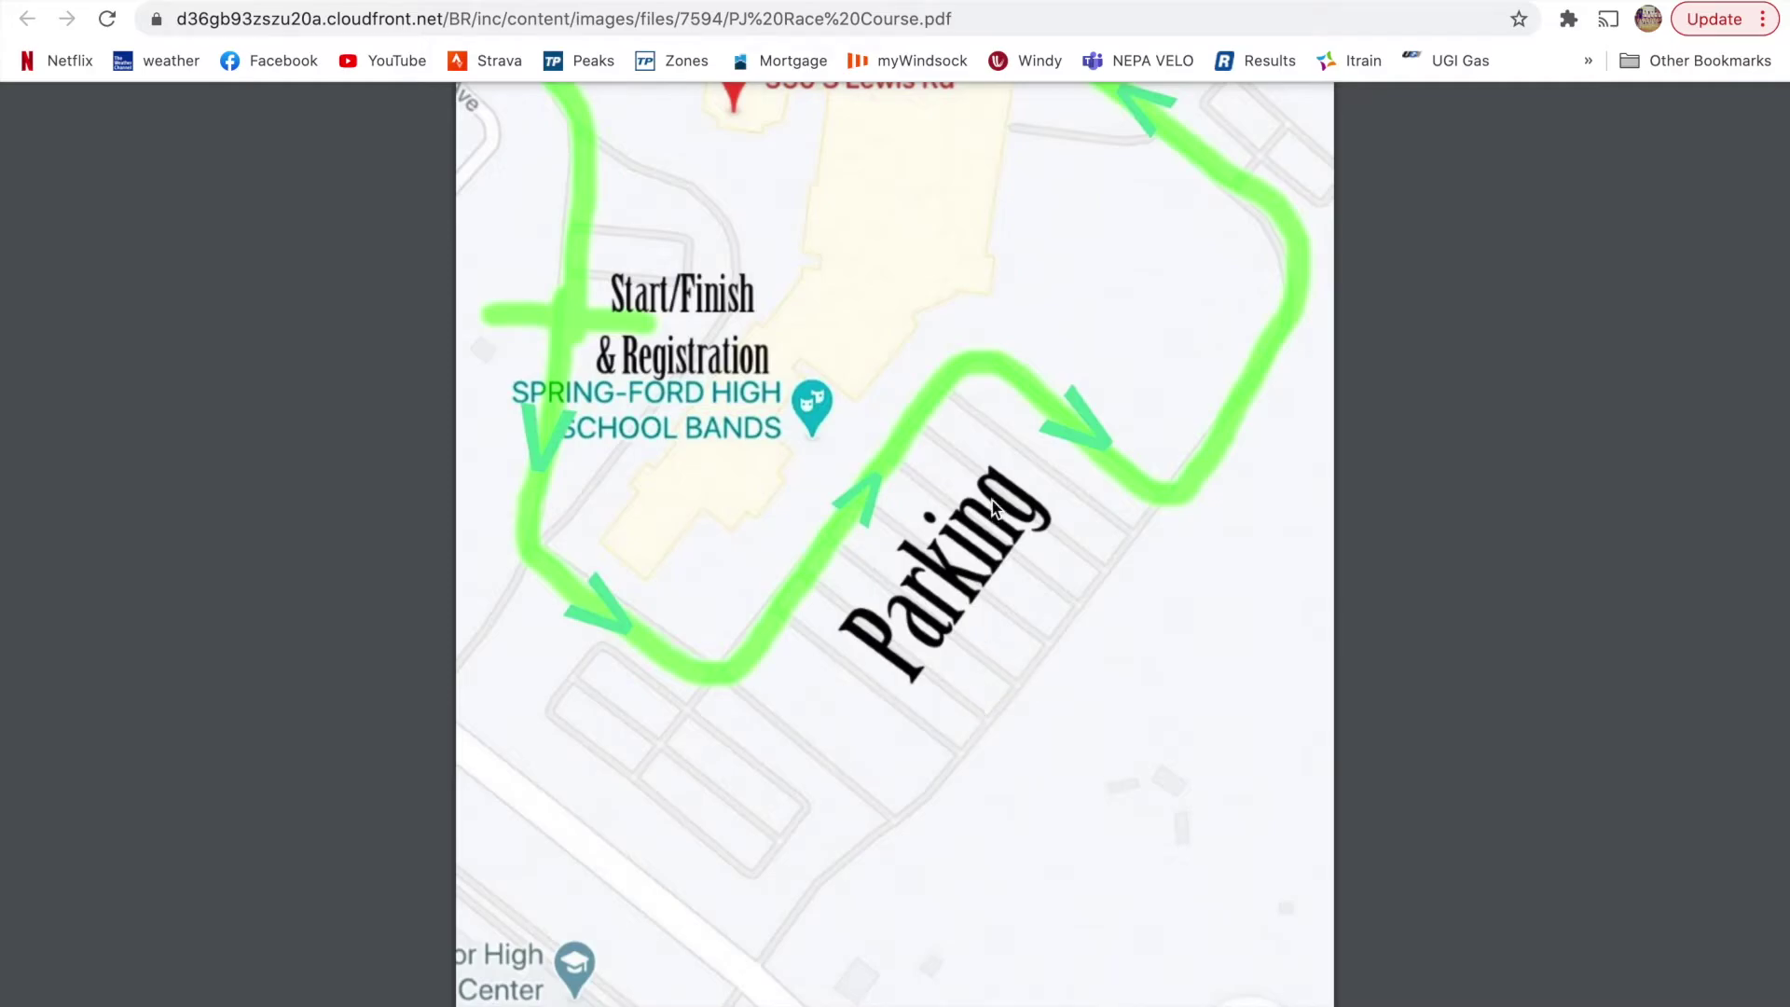
scroll(1173, 755, down, 2)
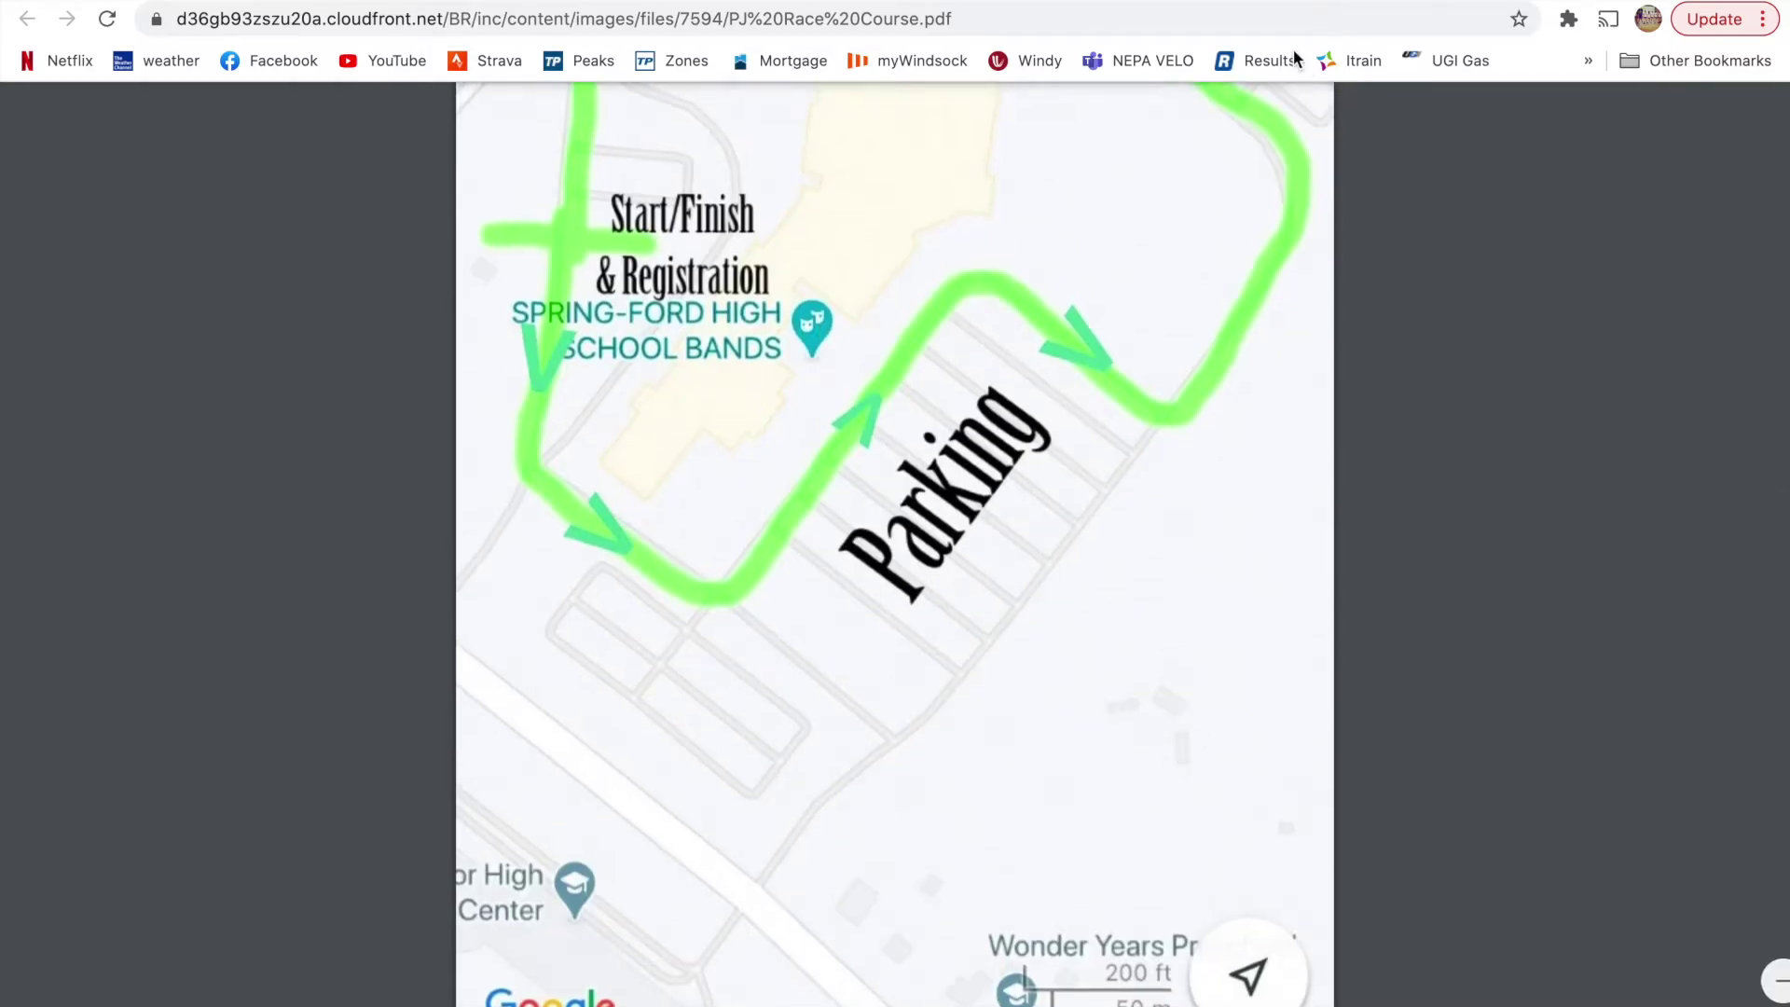
key(alt+Left)
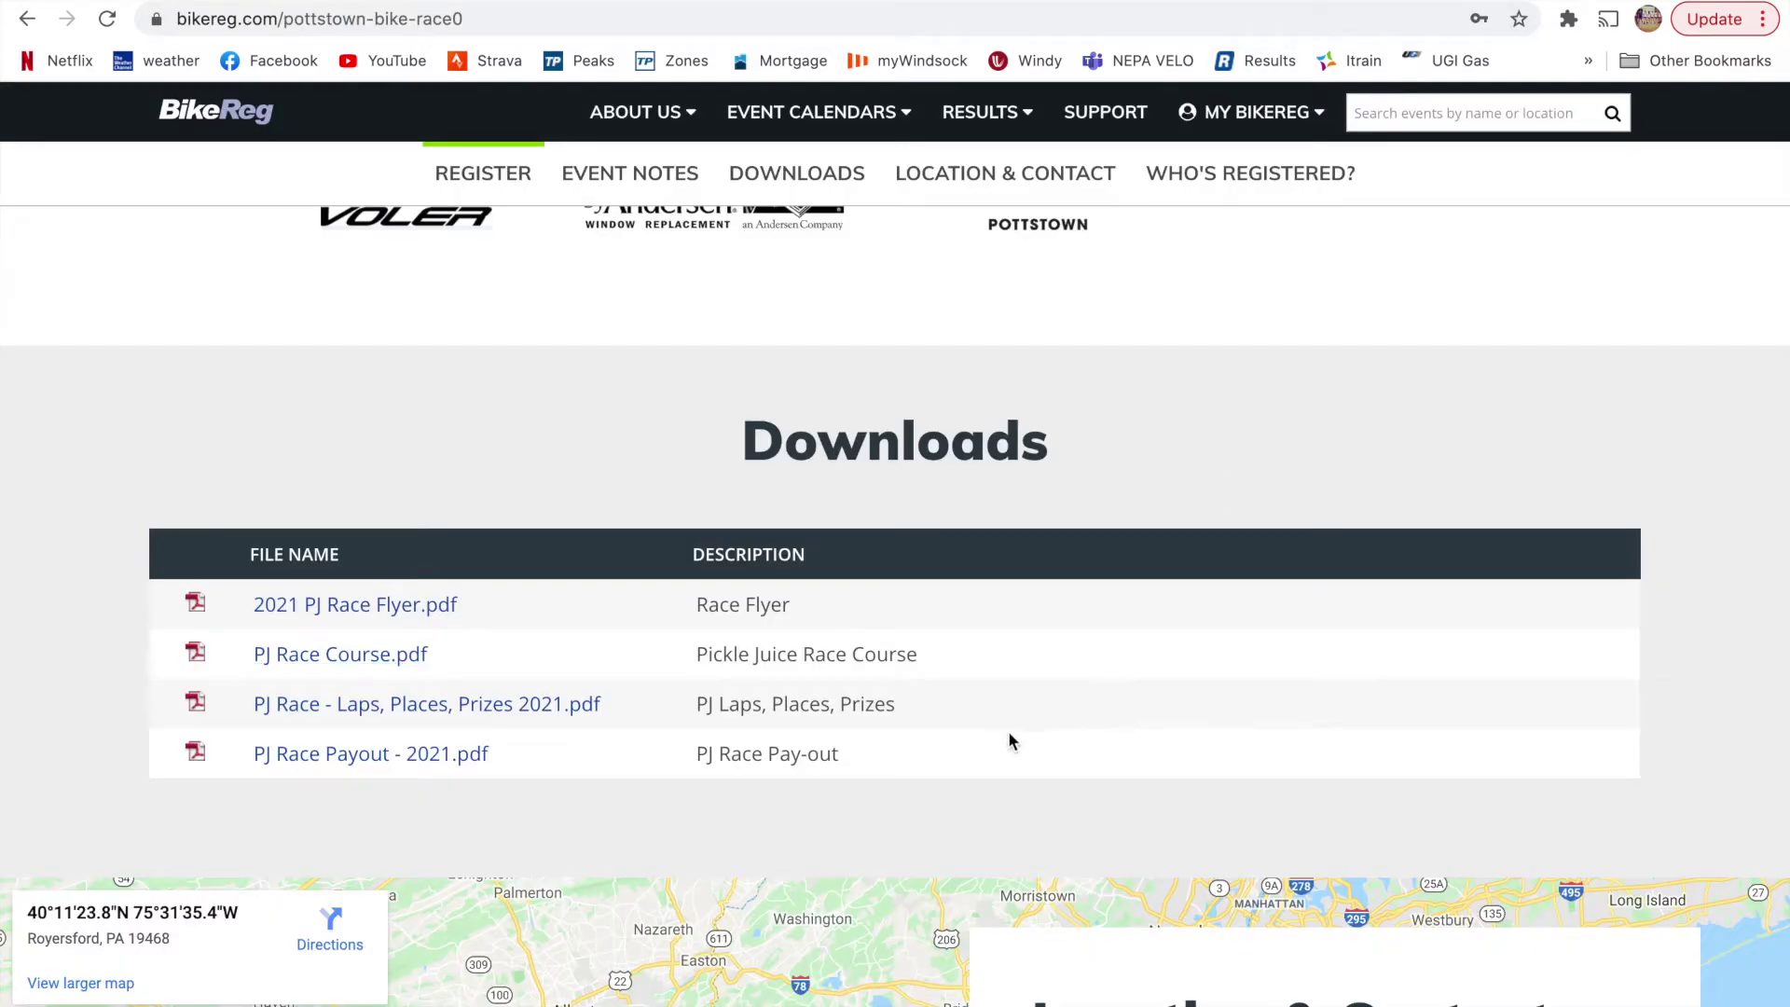
- Reduce the entry to Men Cat 5 (Novice) only and add it to the cart
scroll(1077, 443, up, 15)
scroll(1078, 444, up, 4)
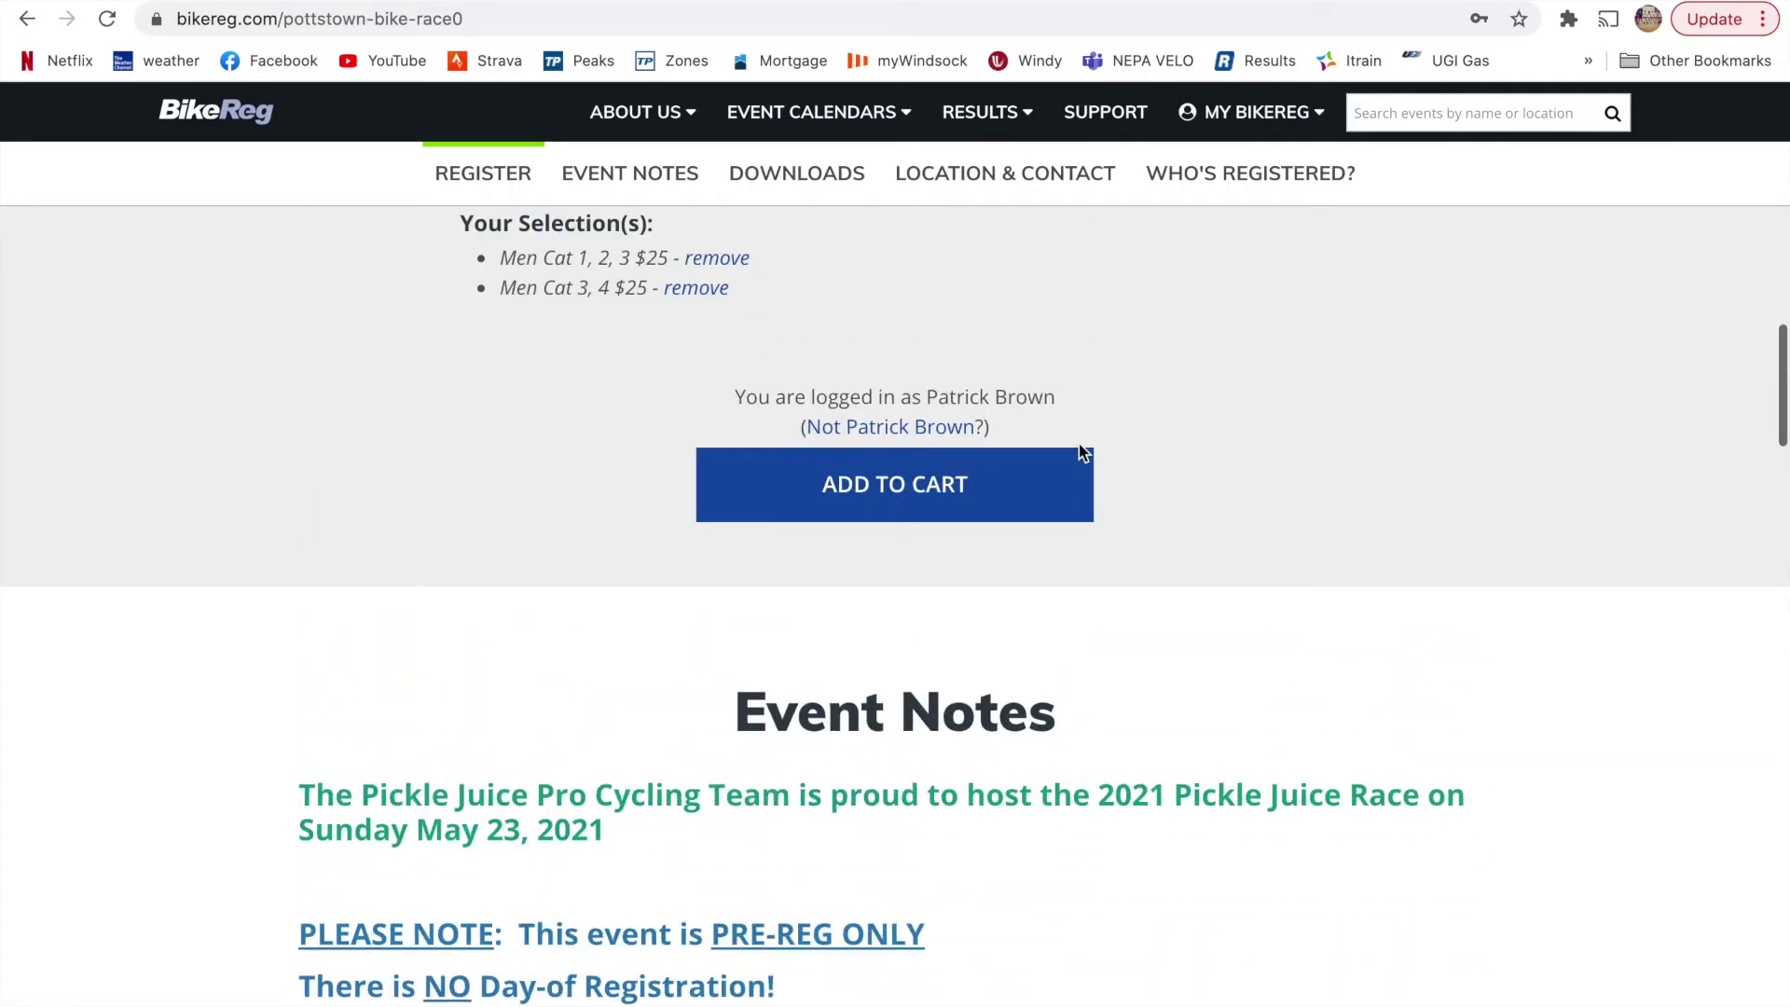
scroll(451, 500, up, 2)
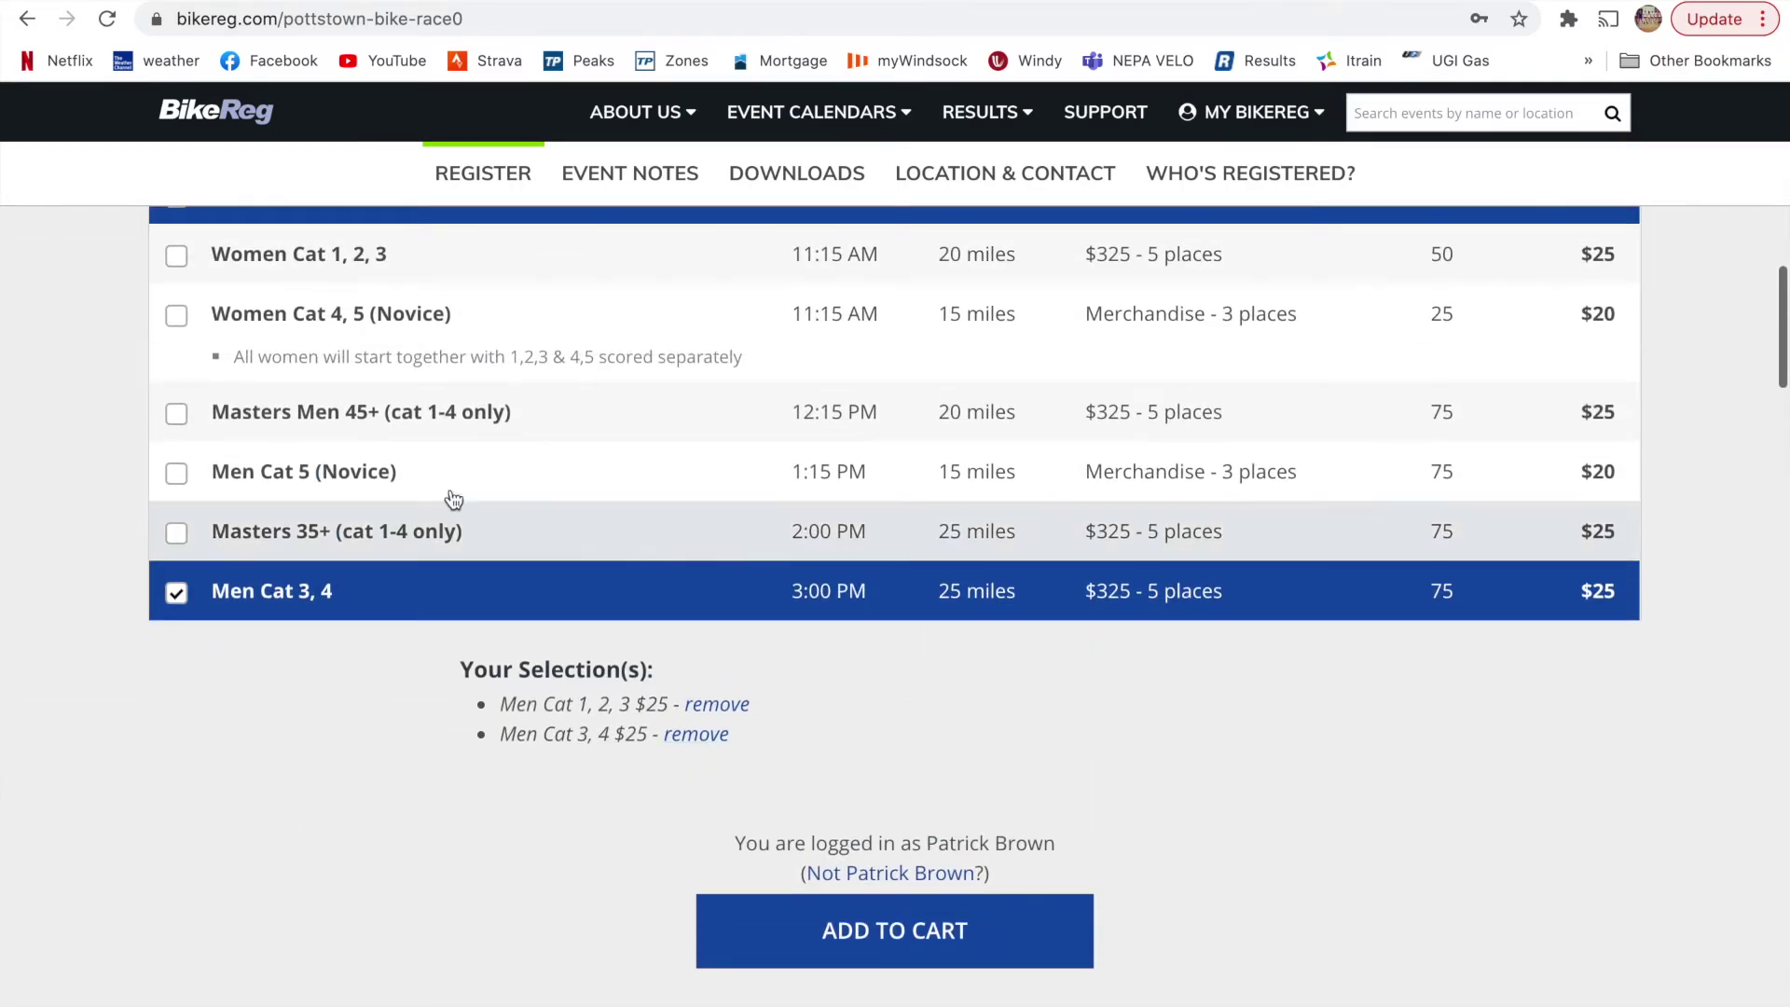
click(460, 469)
click(351, 591)
scroll(429, 268, up, 2)
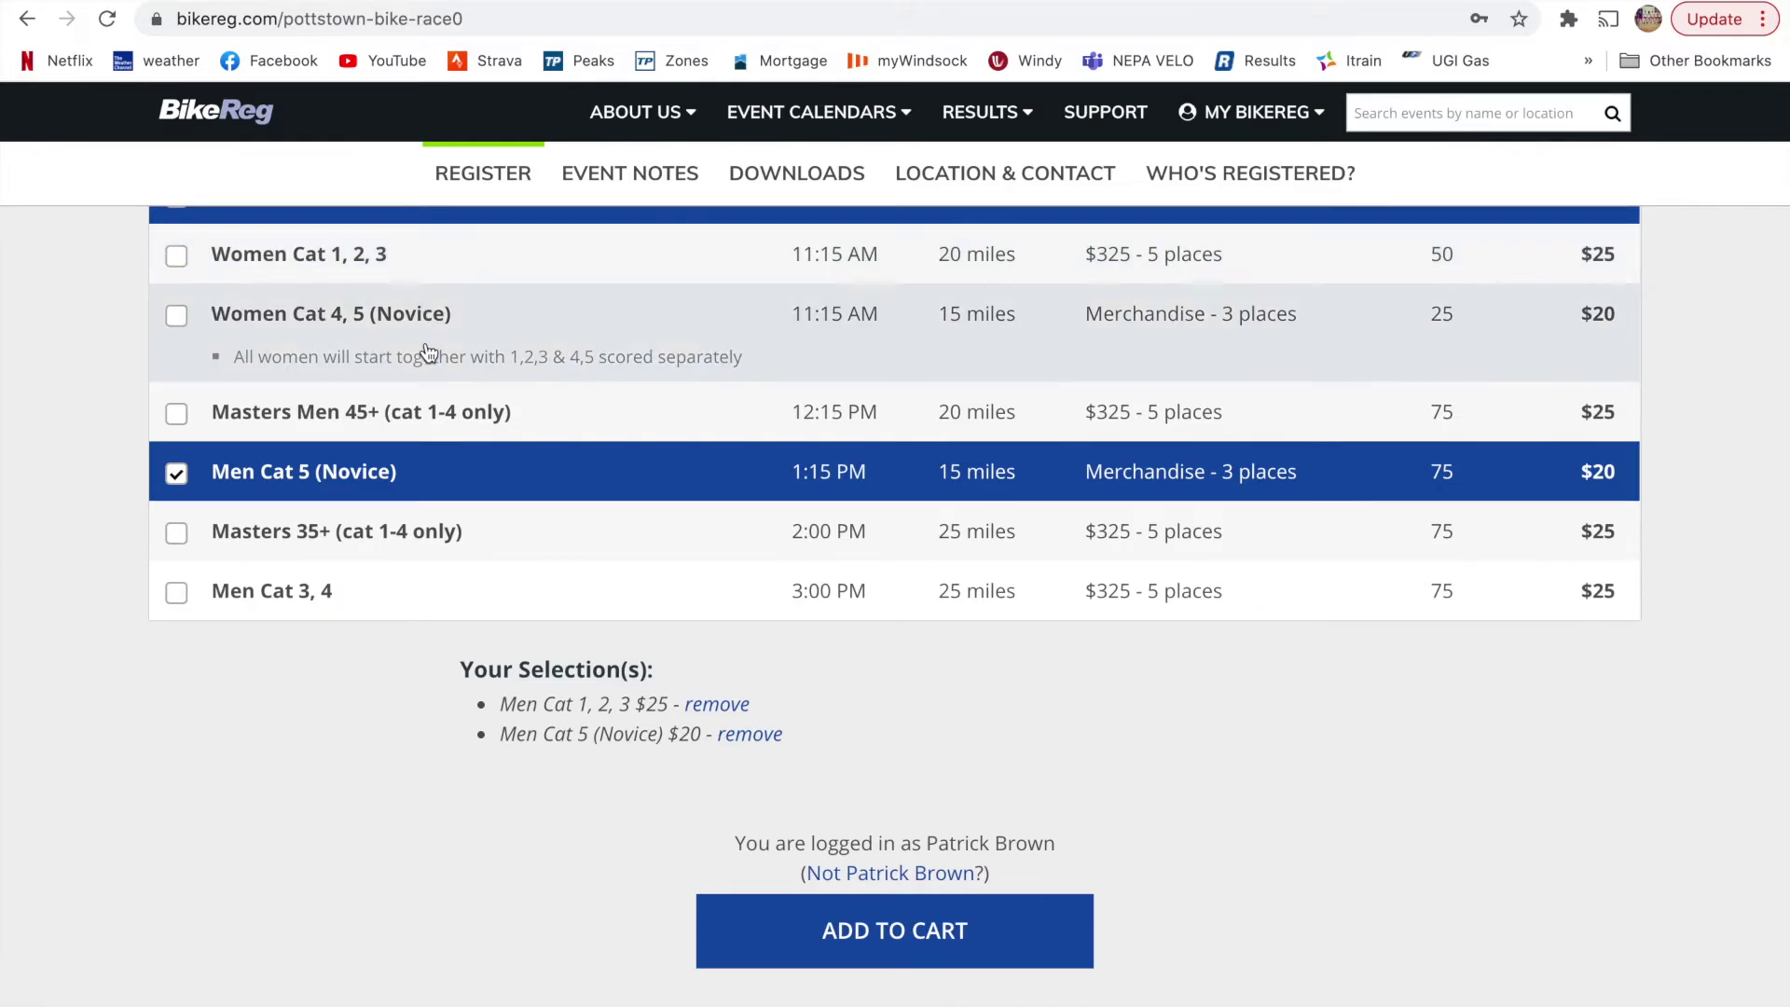
click(416, 284)
scroll(898, 785, down, 3)
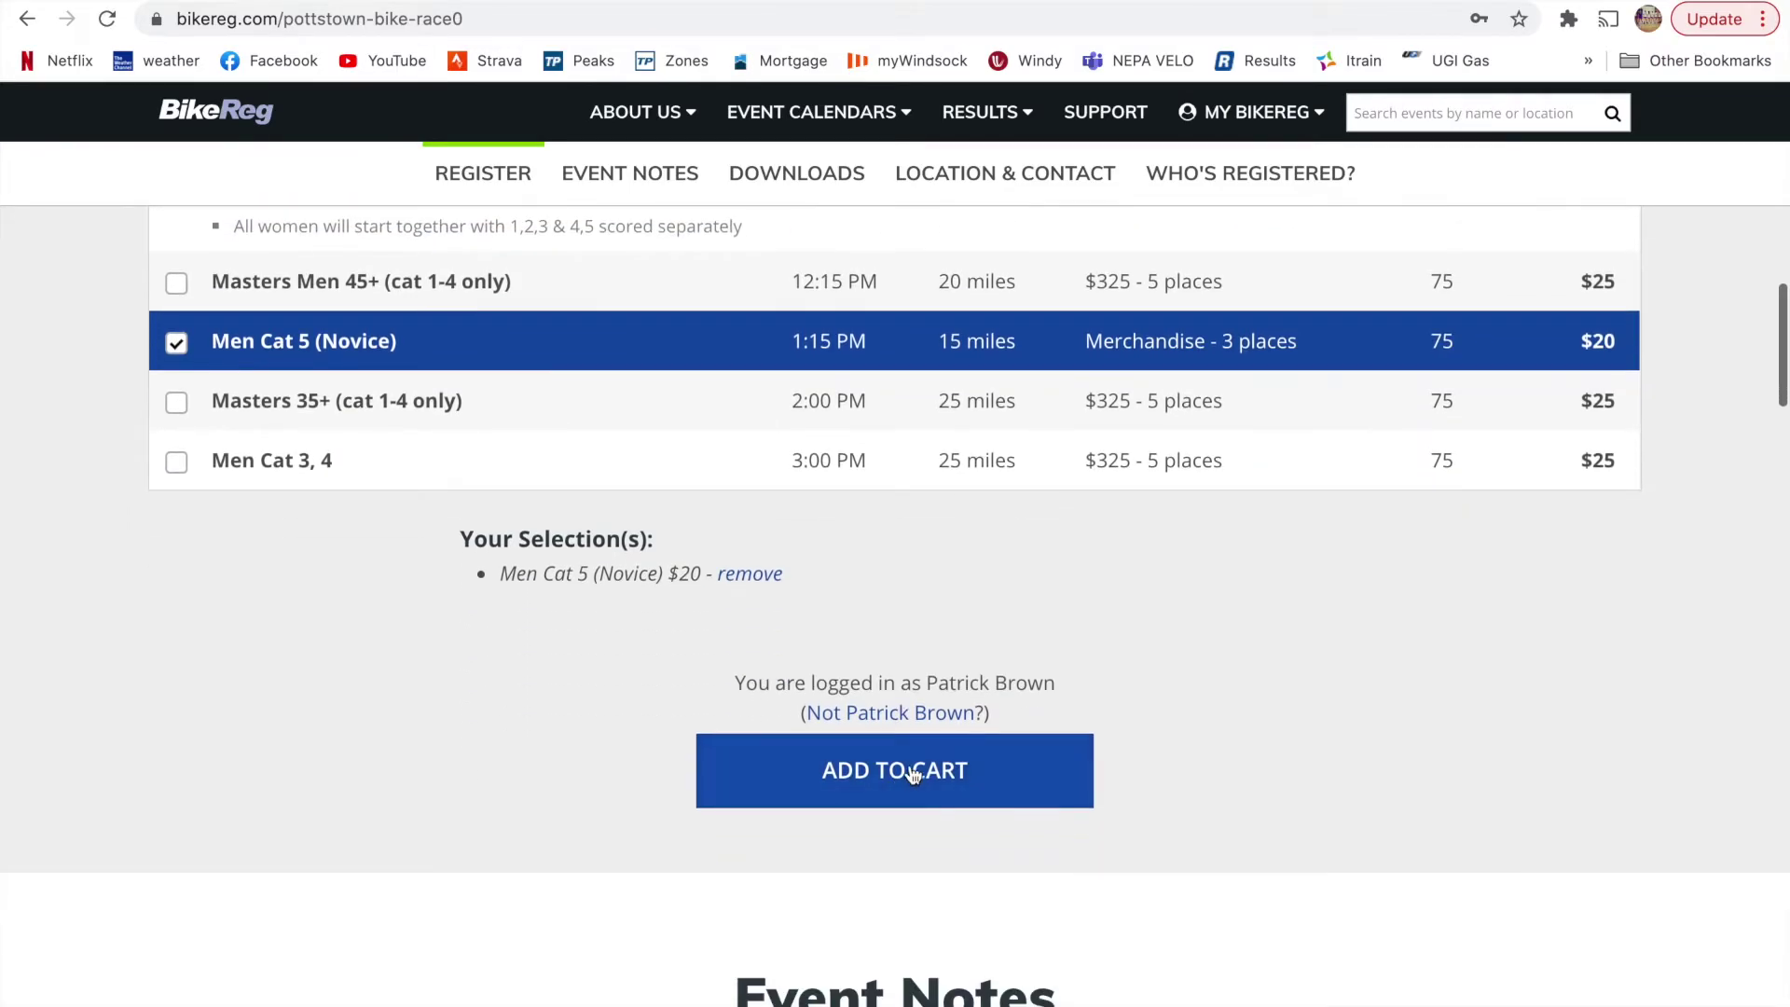
click(911, 774)
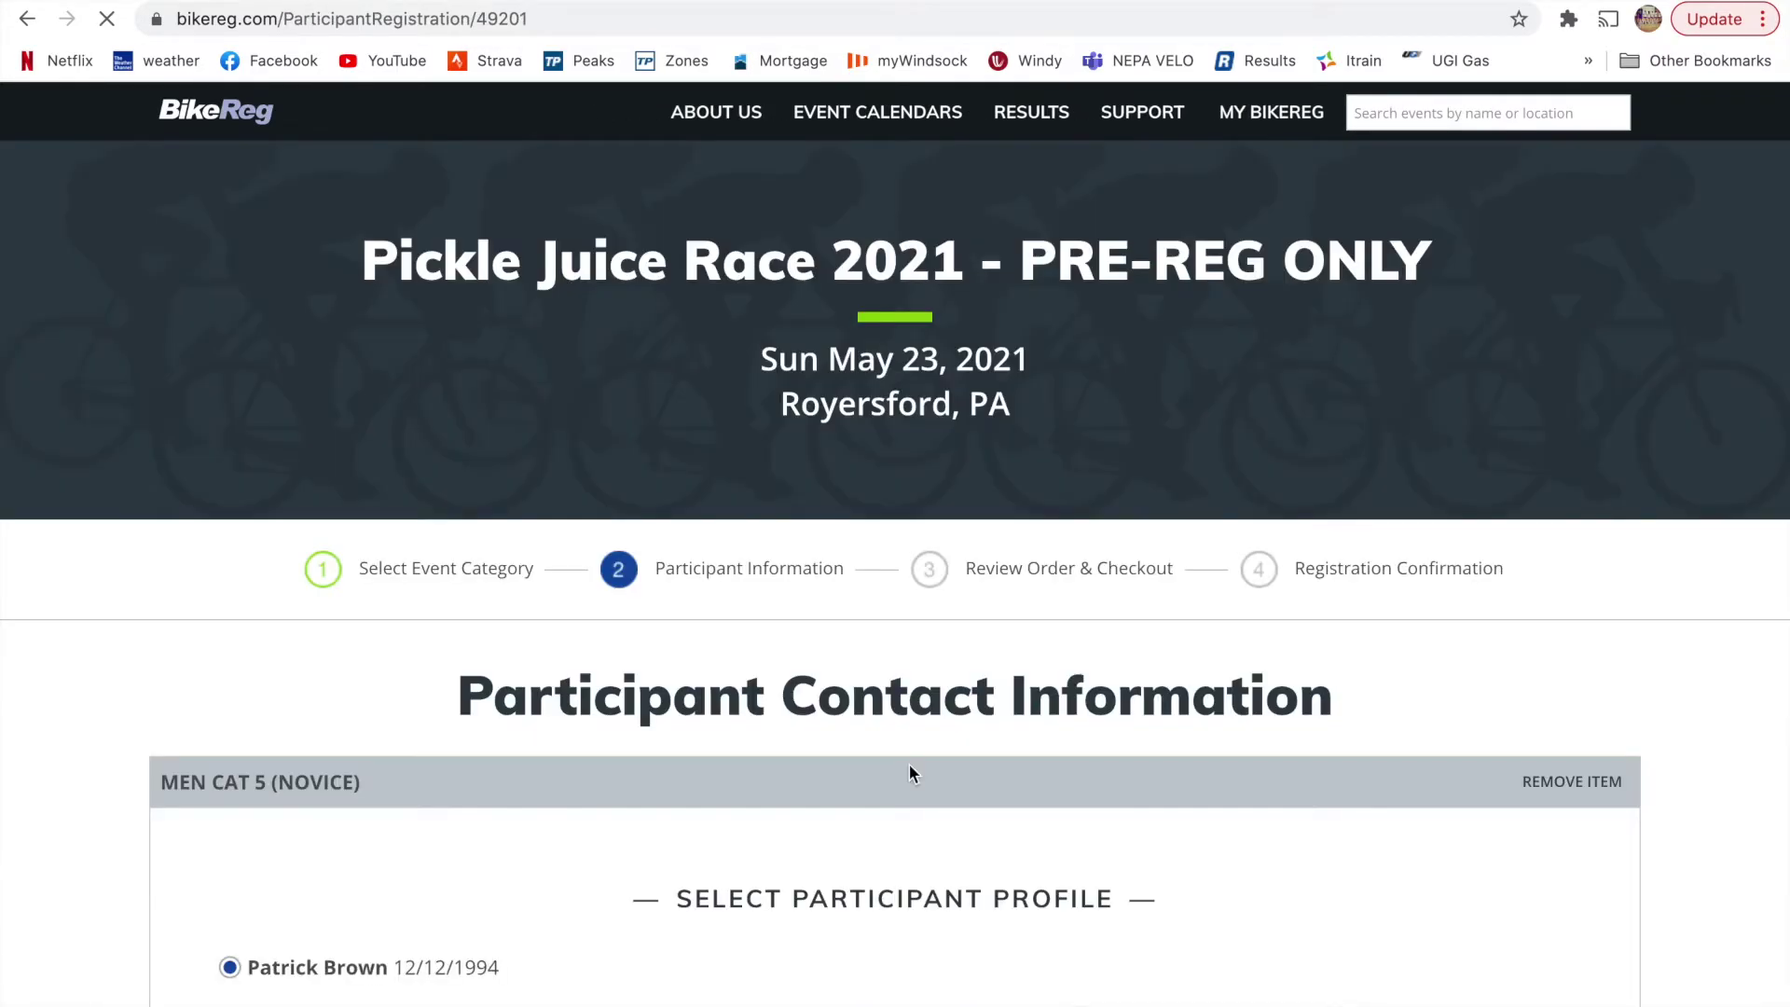
scroll(1232, 847, down, 6)
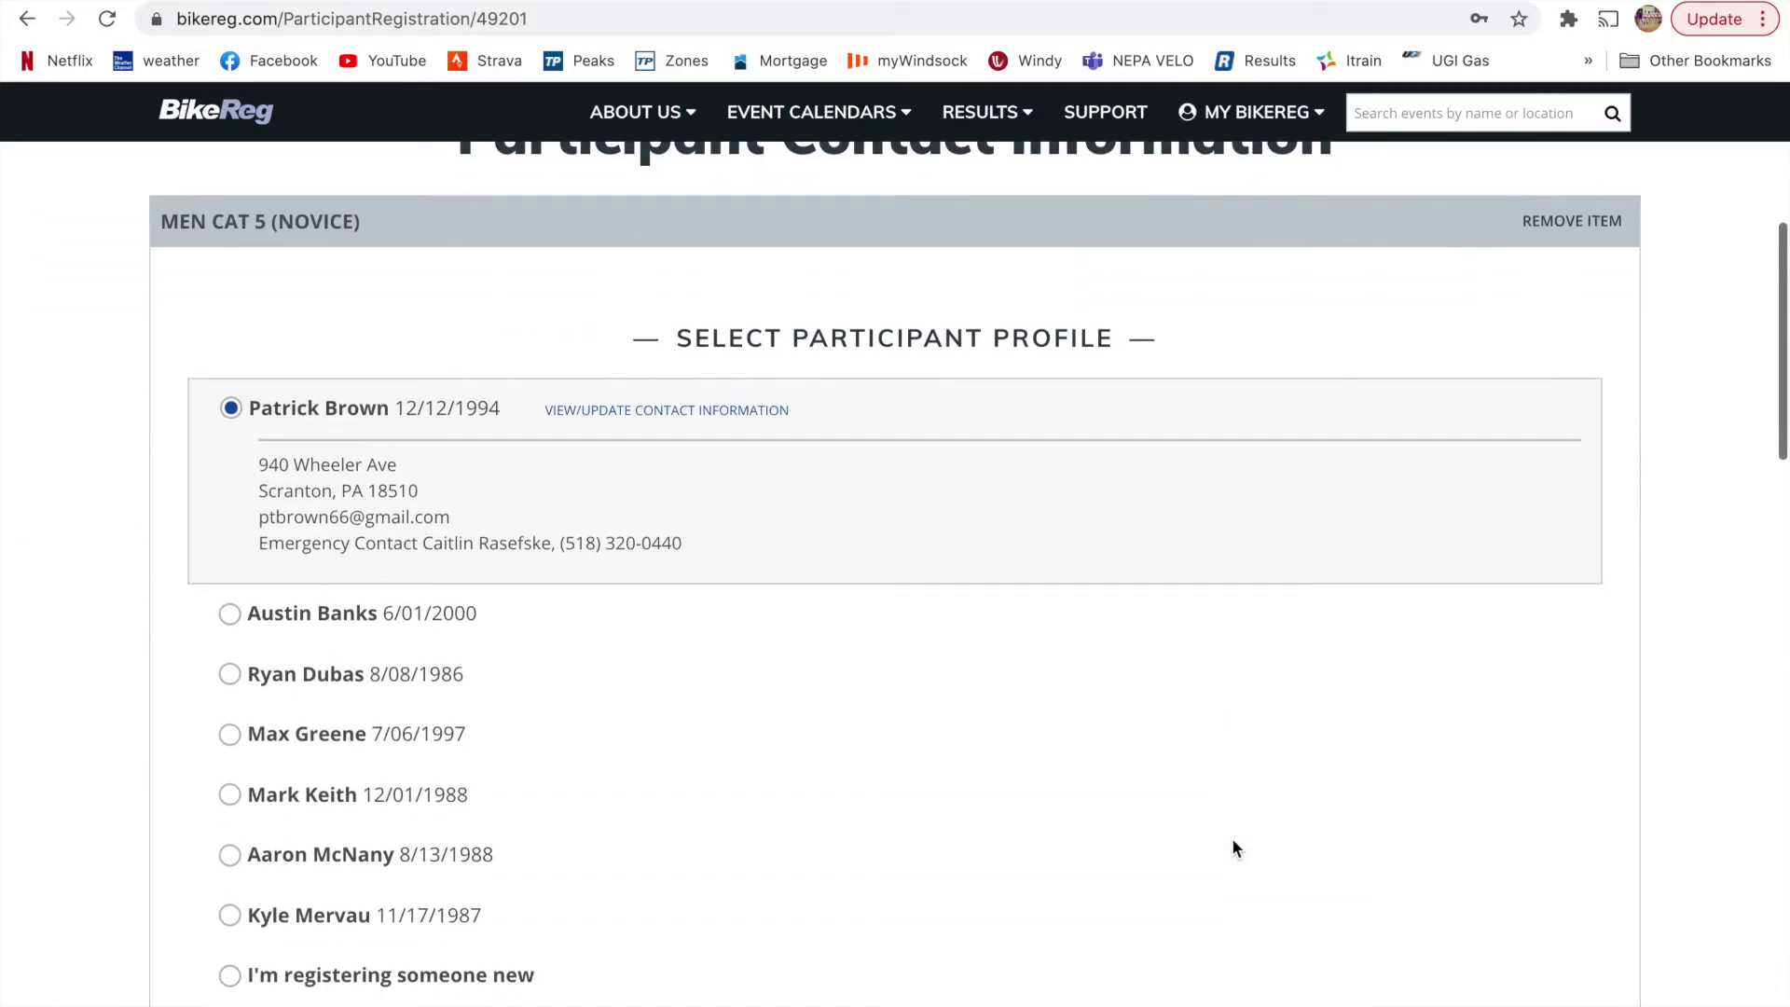
scroll(1232, 848, down, 1)
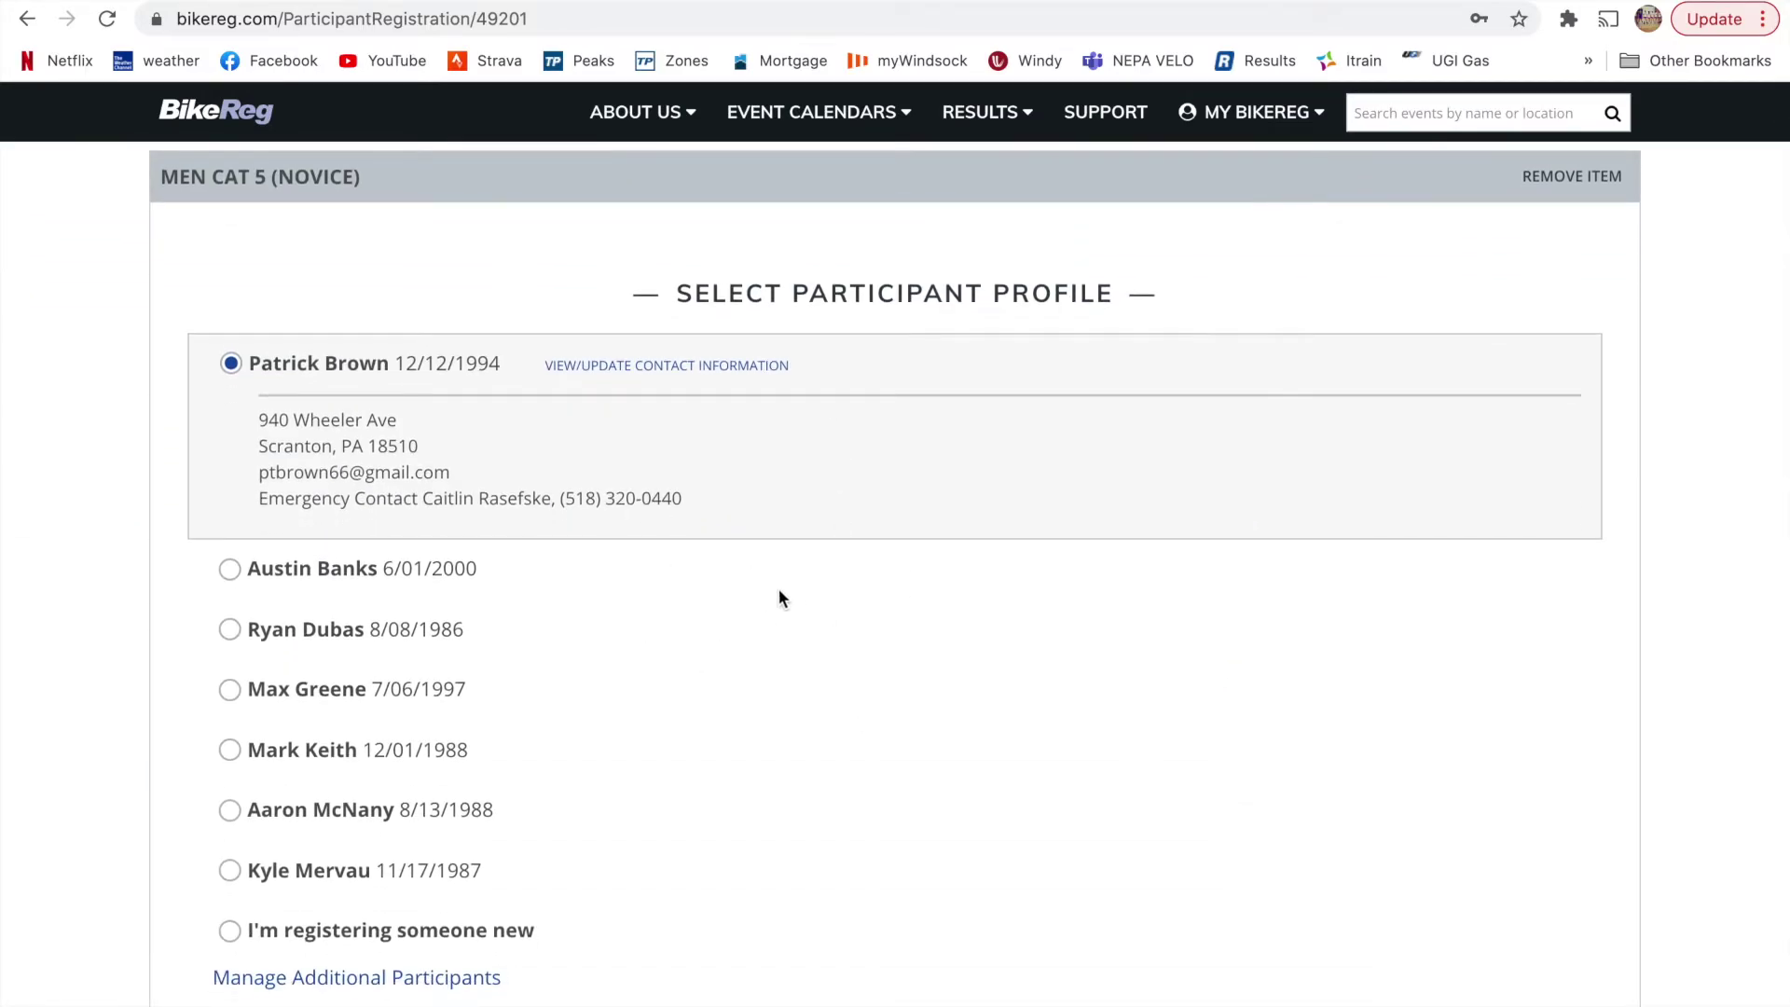
scroll(774, 597, down, 1)
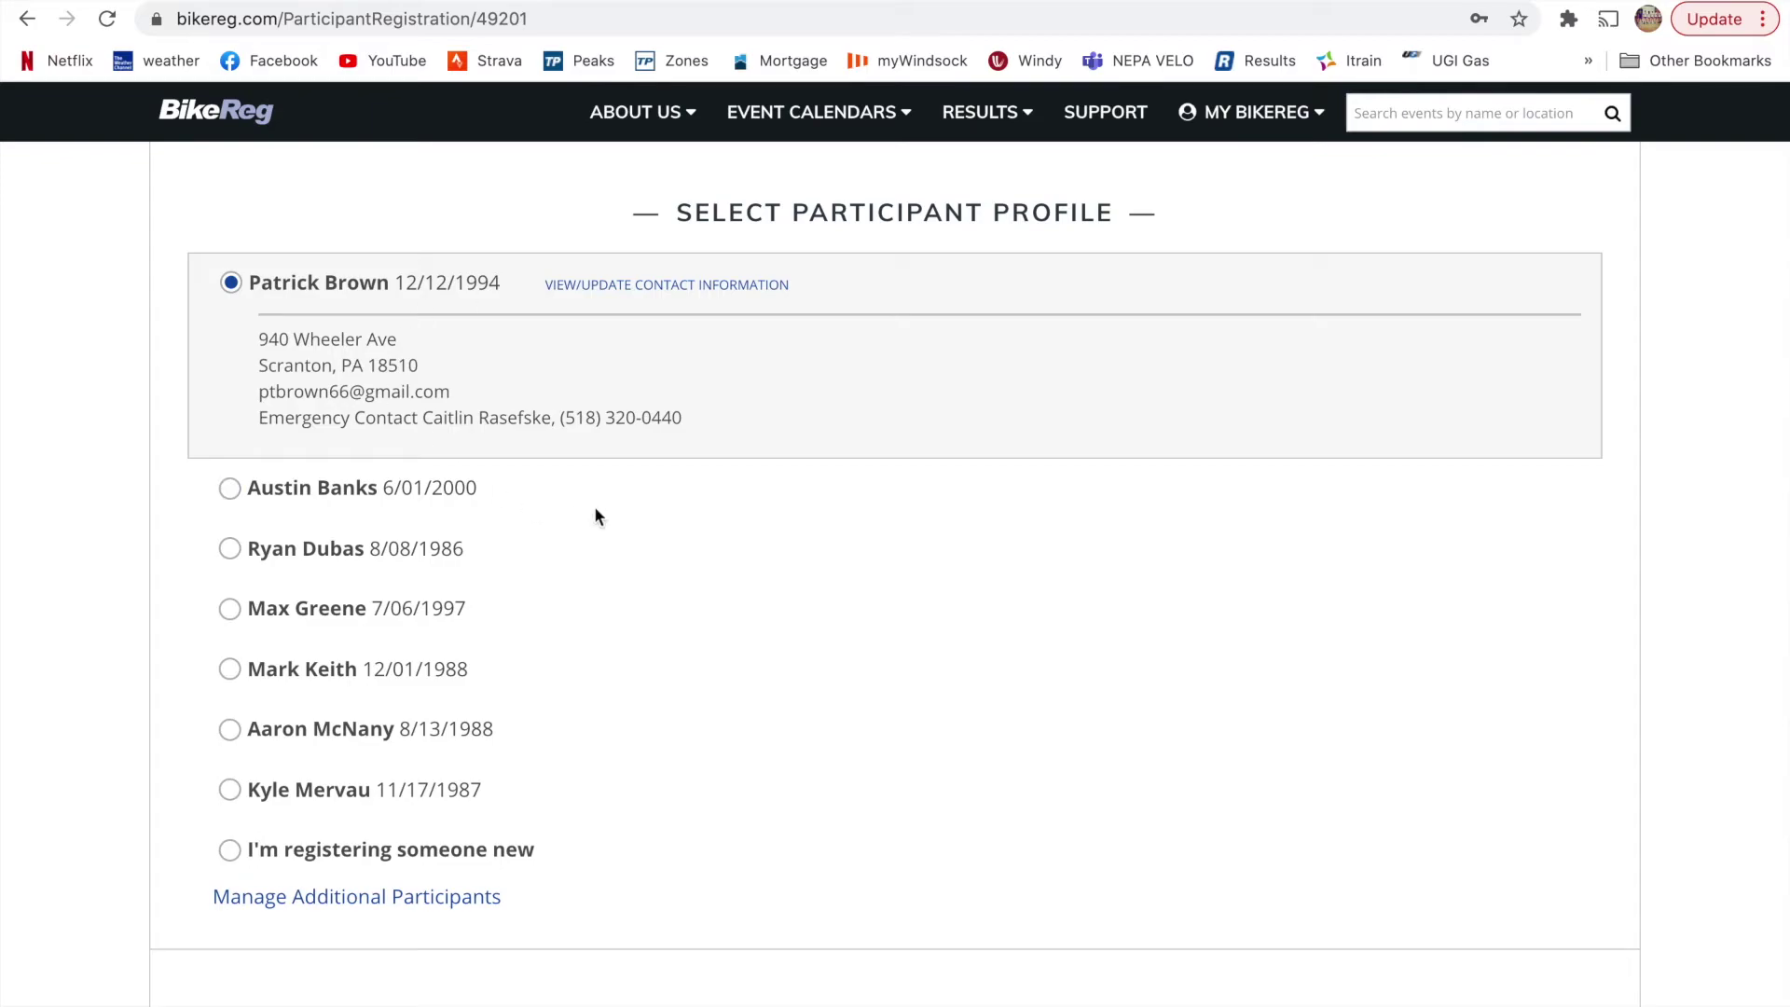
scroll(816, 631, down, 3)
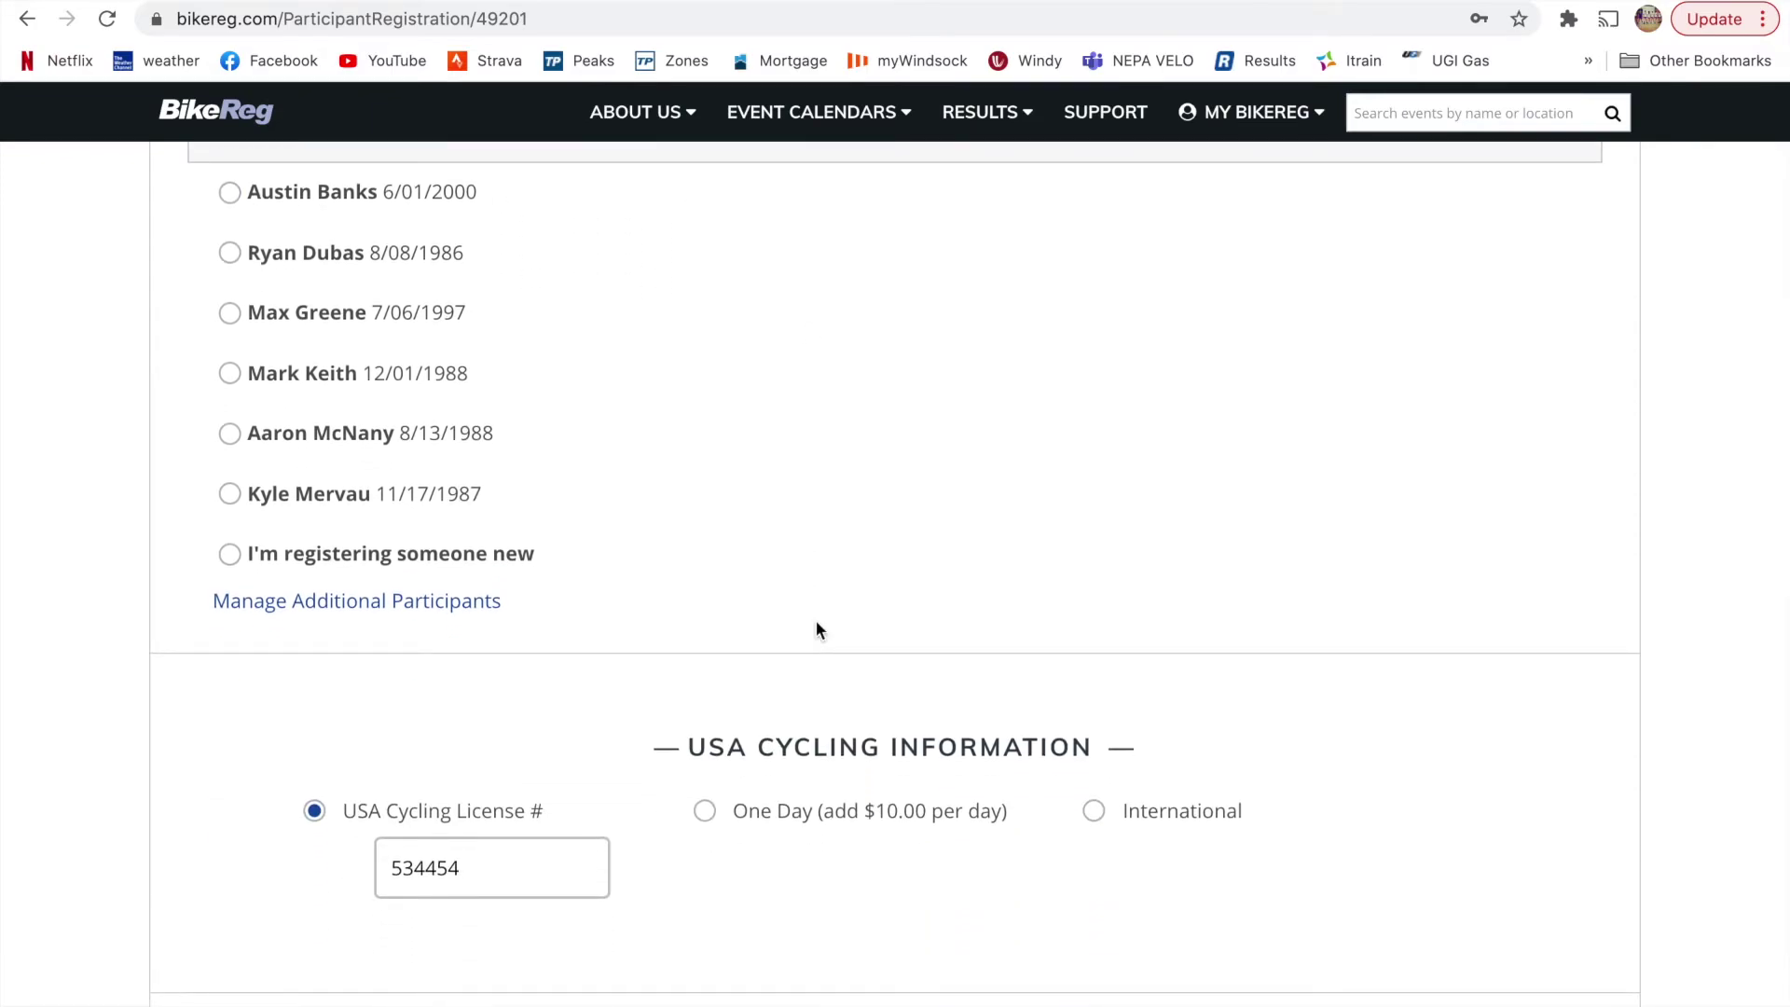
scroll(692, 488, up, 1)
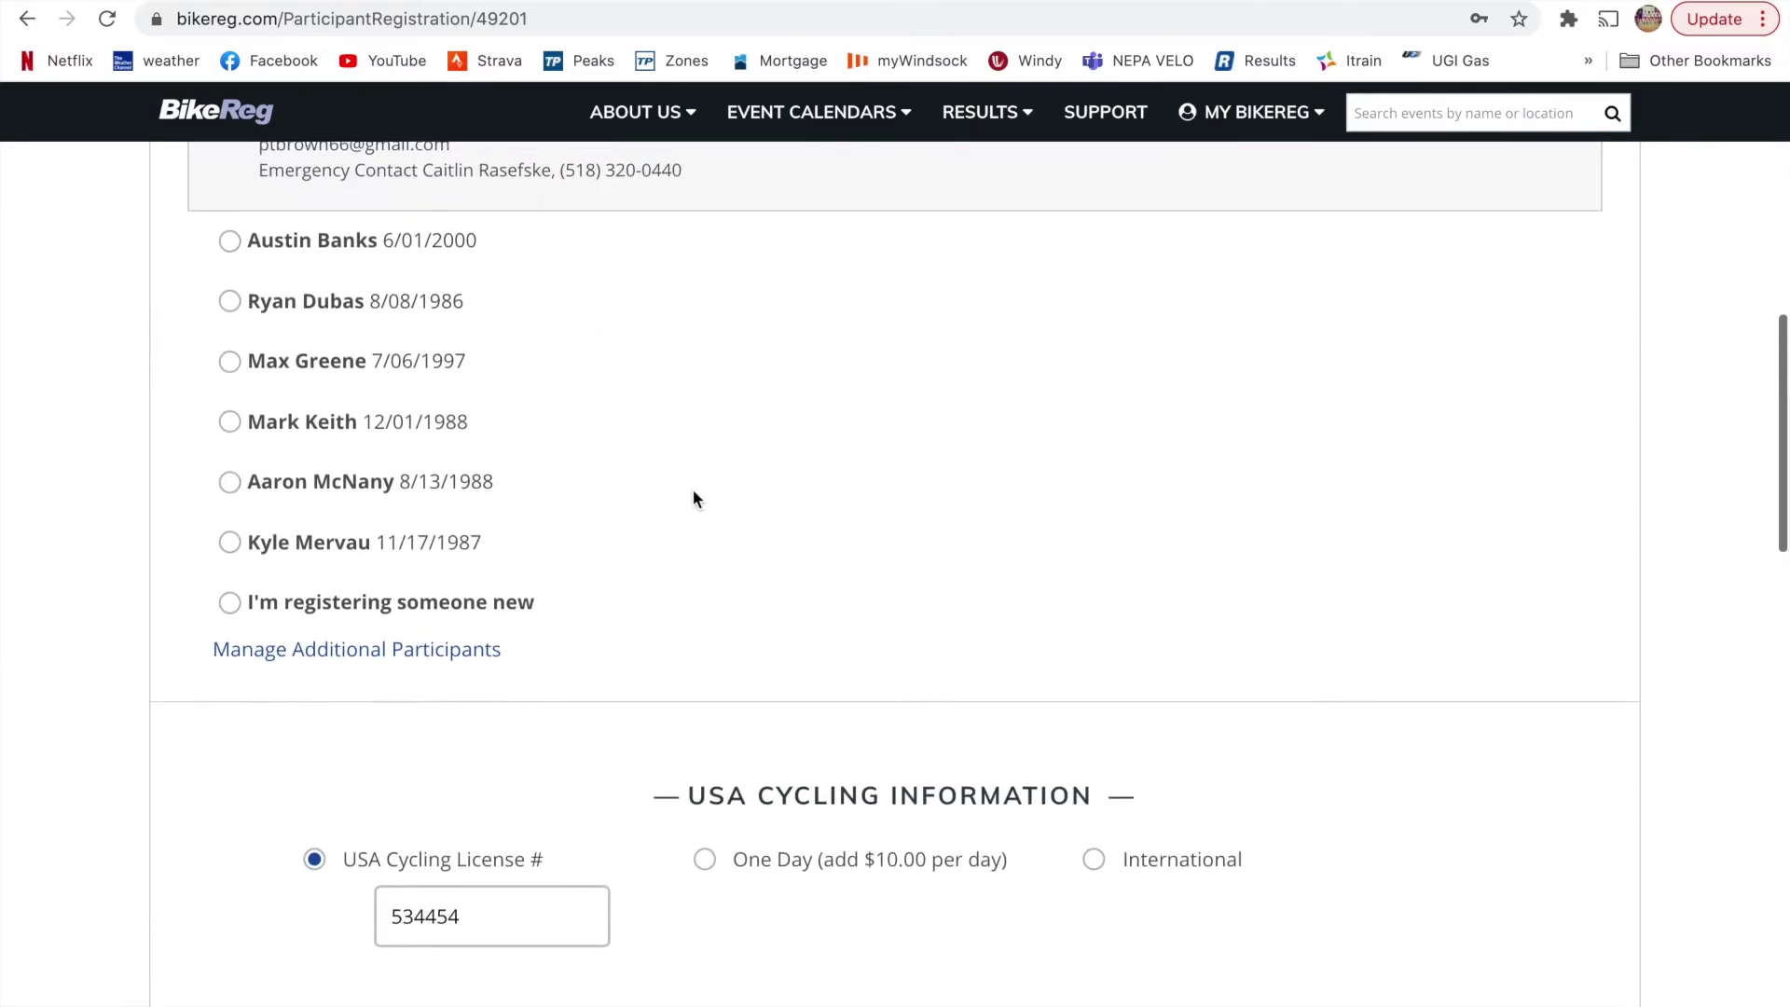
scroll(692, 488, down, 1)
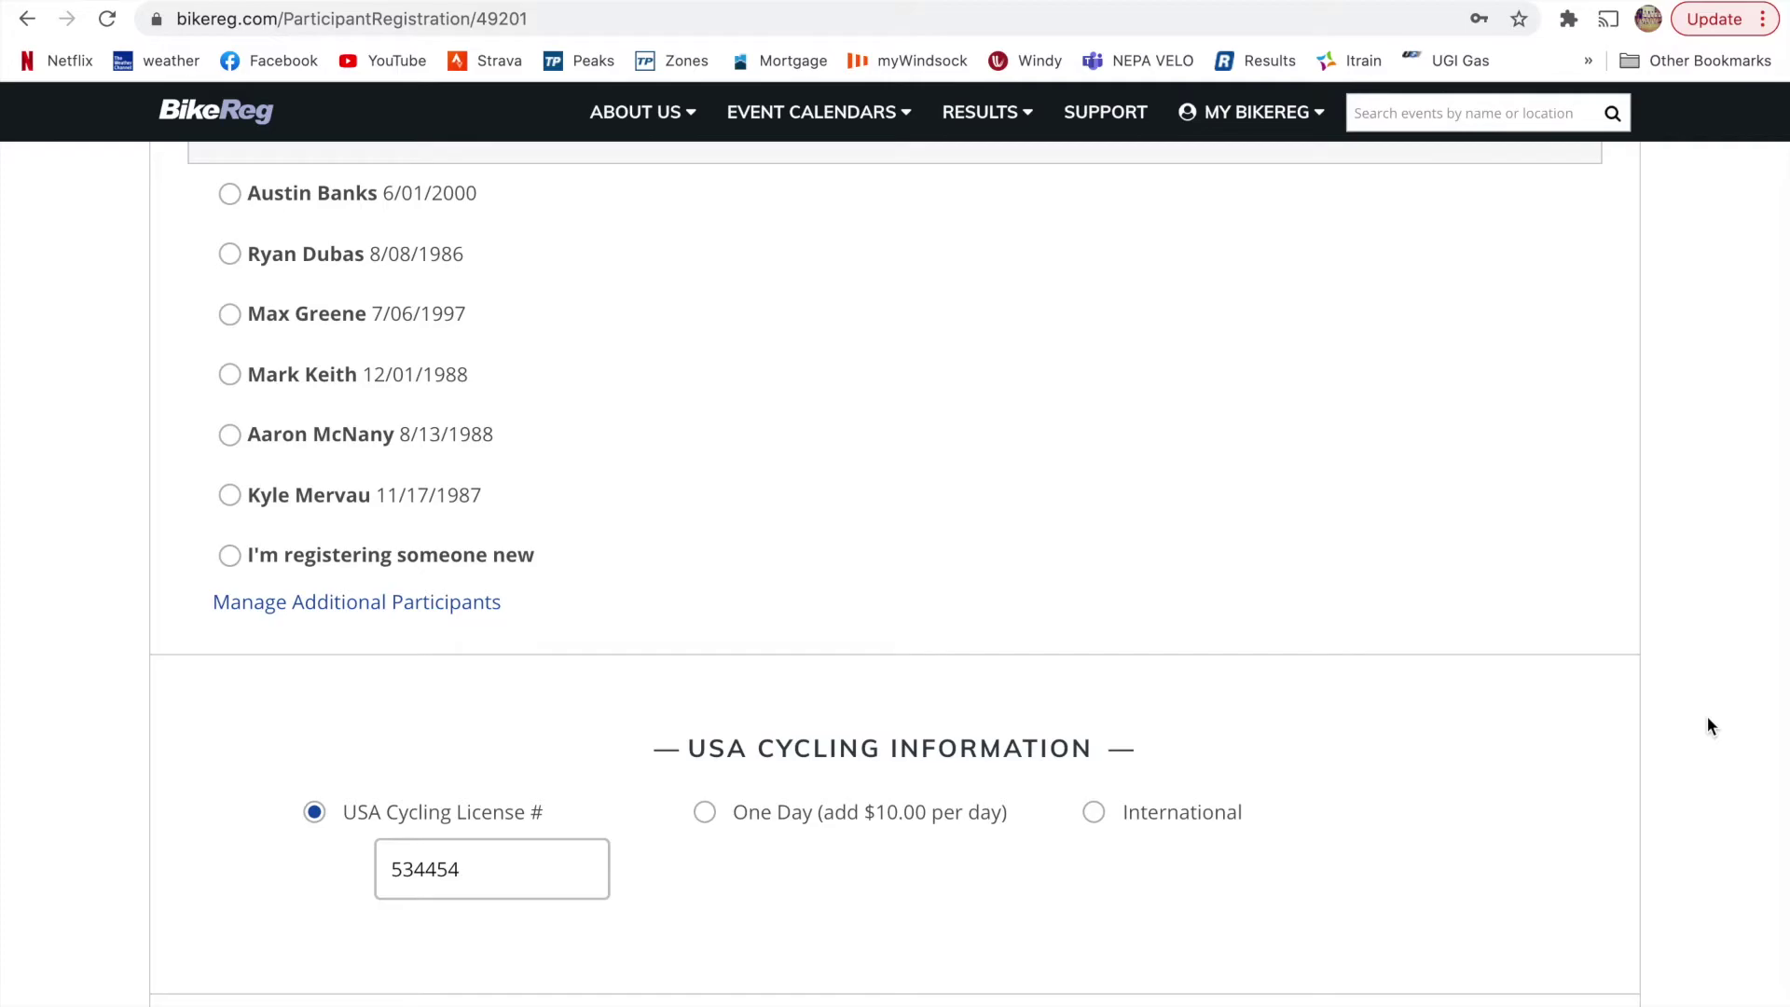
scroll(1708, 718, down, 4)
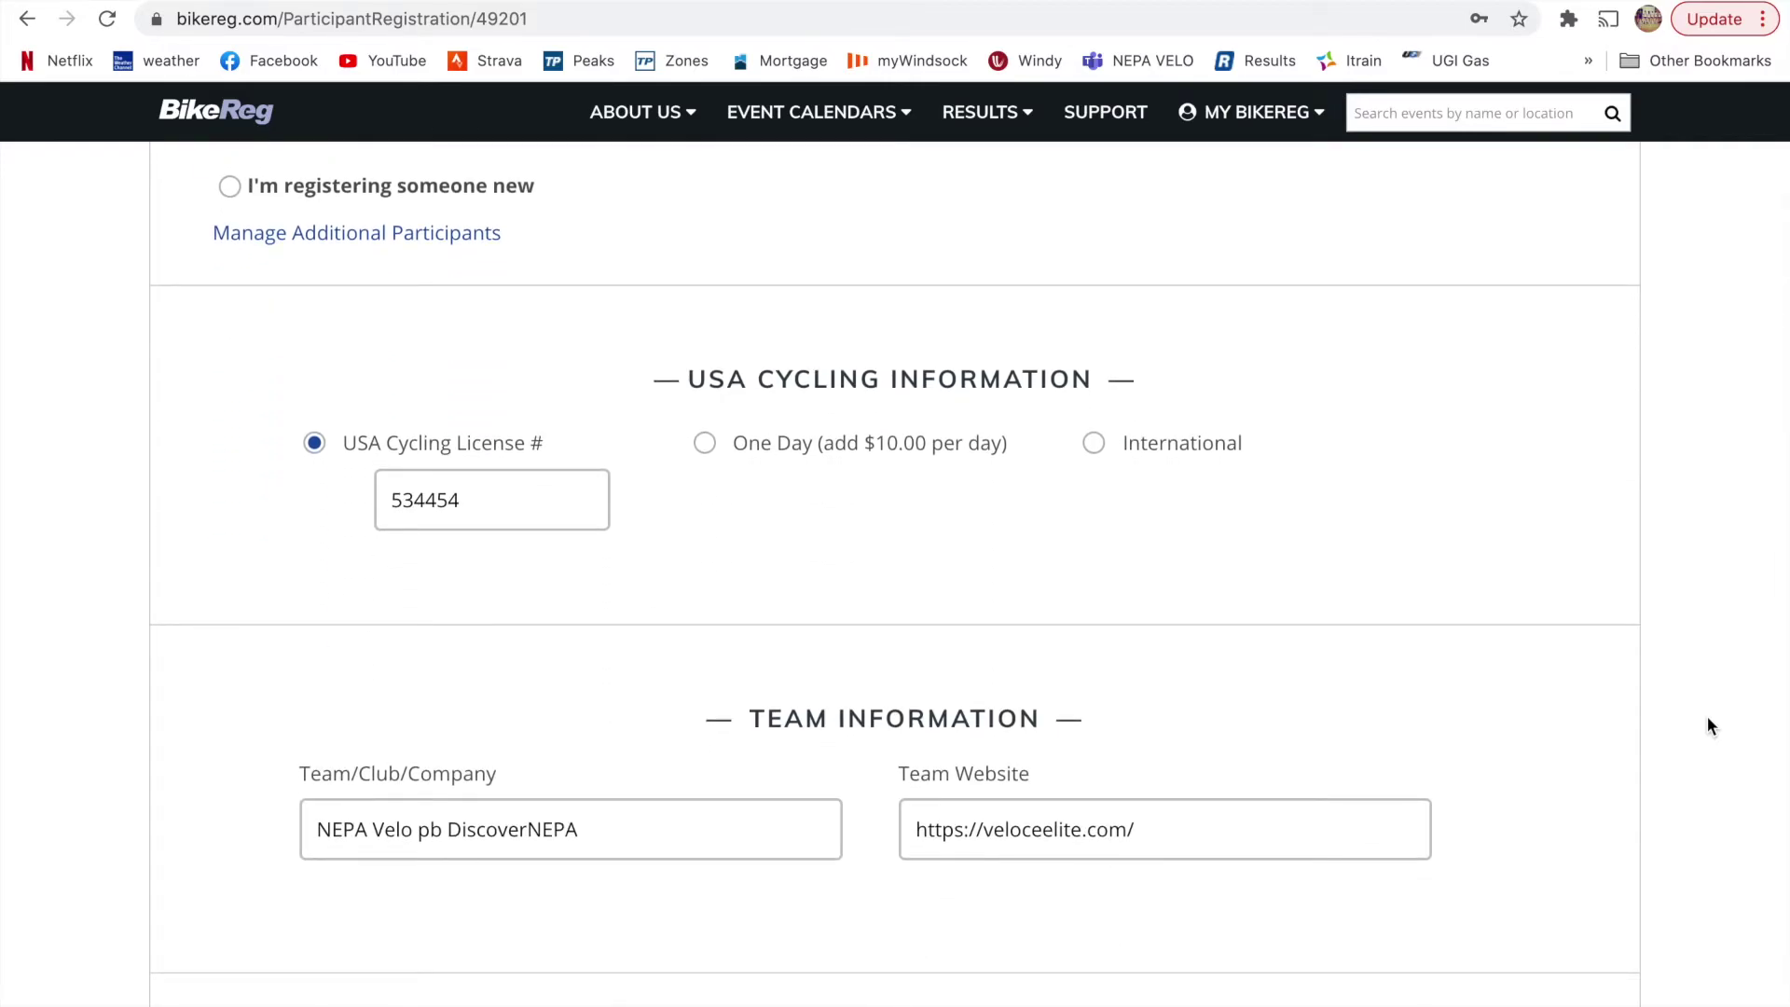
scroll(1708, 725, down, 2)
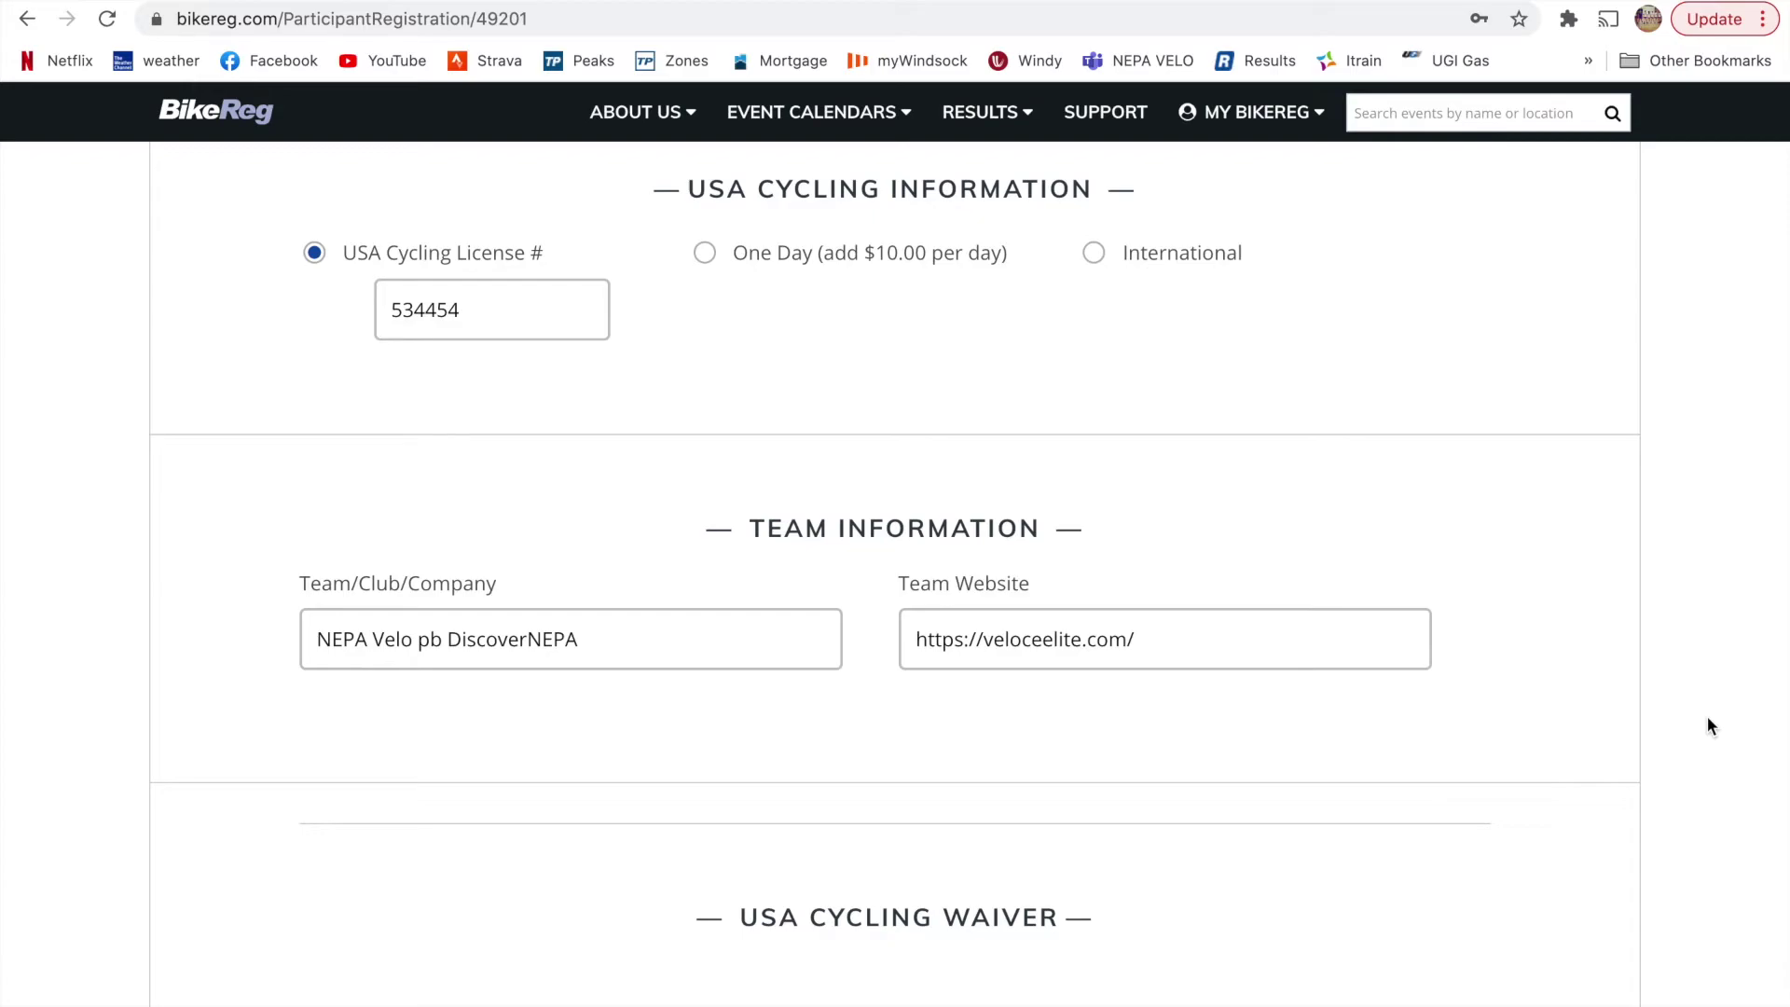
click(1287, 150)
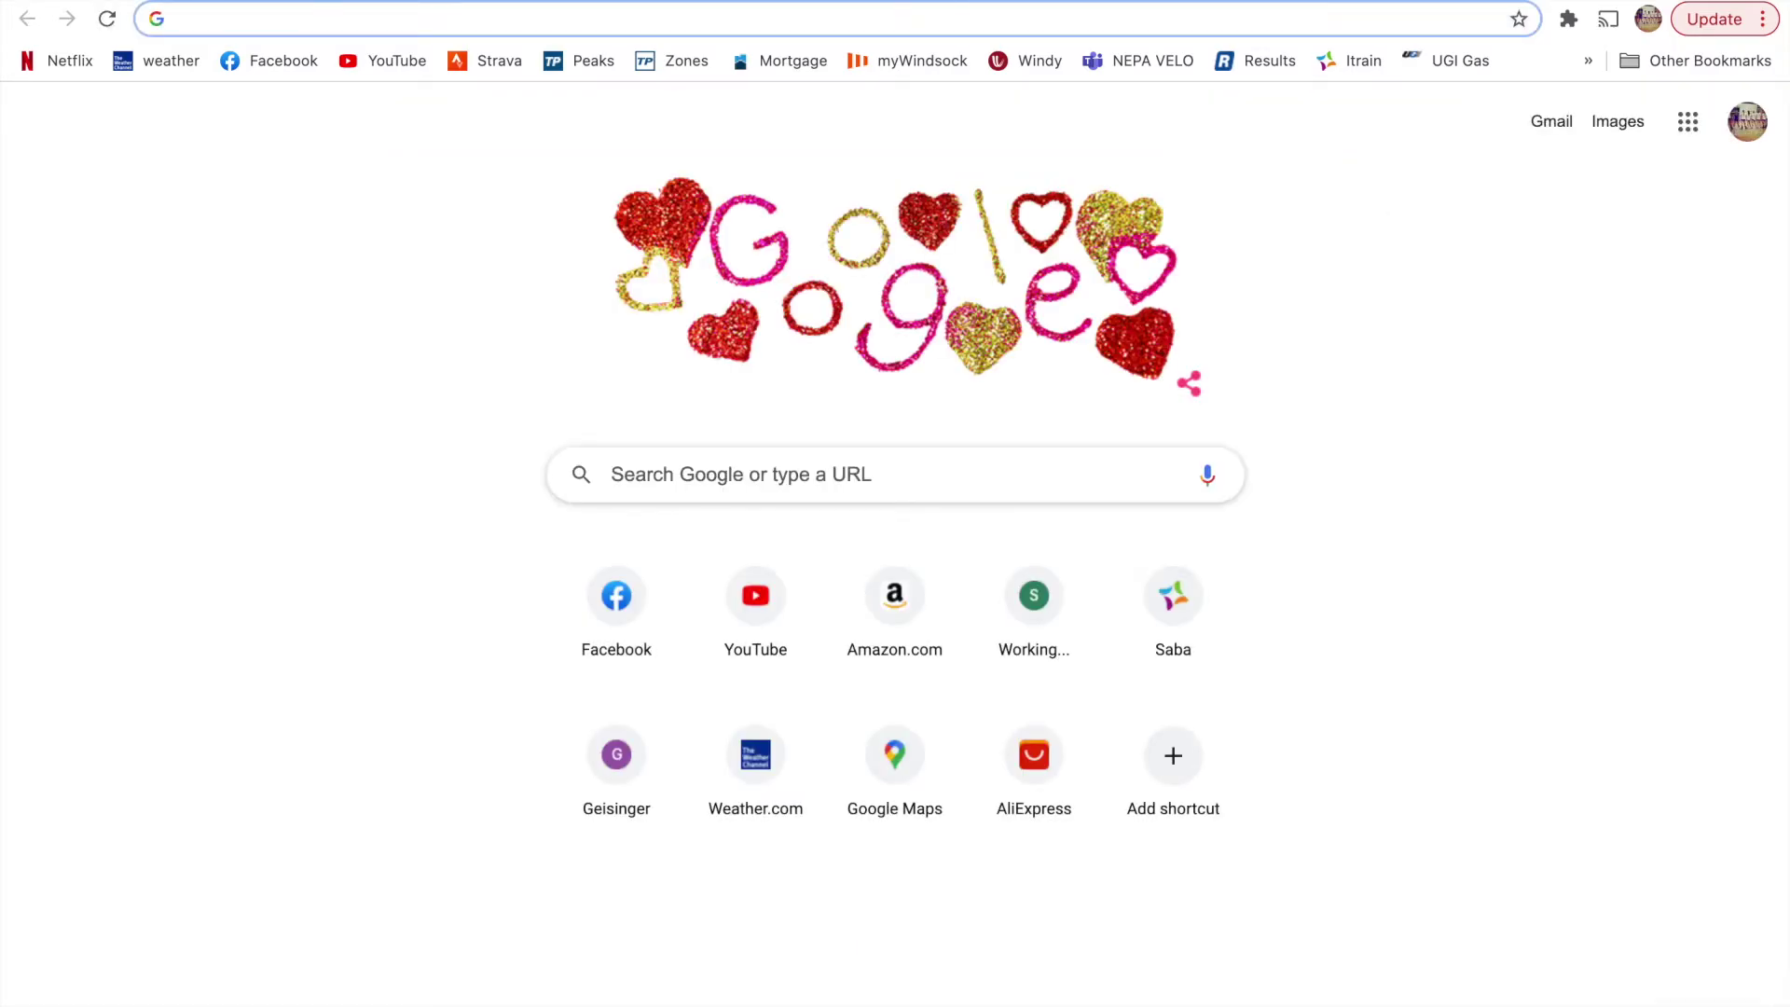
- Log out of BikeReg at bikereg.com and open the Create Account page
text(bikereg)
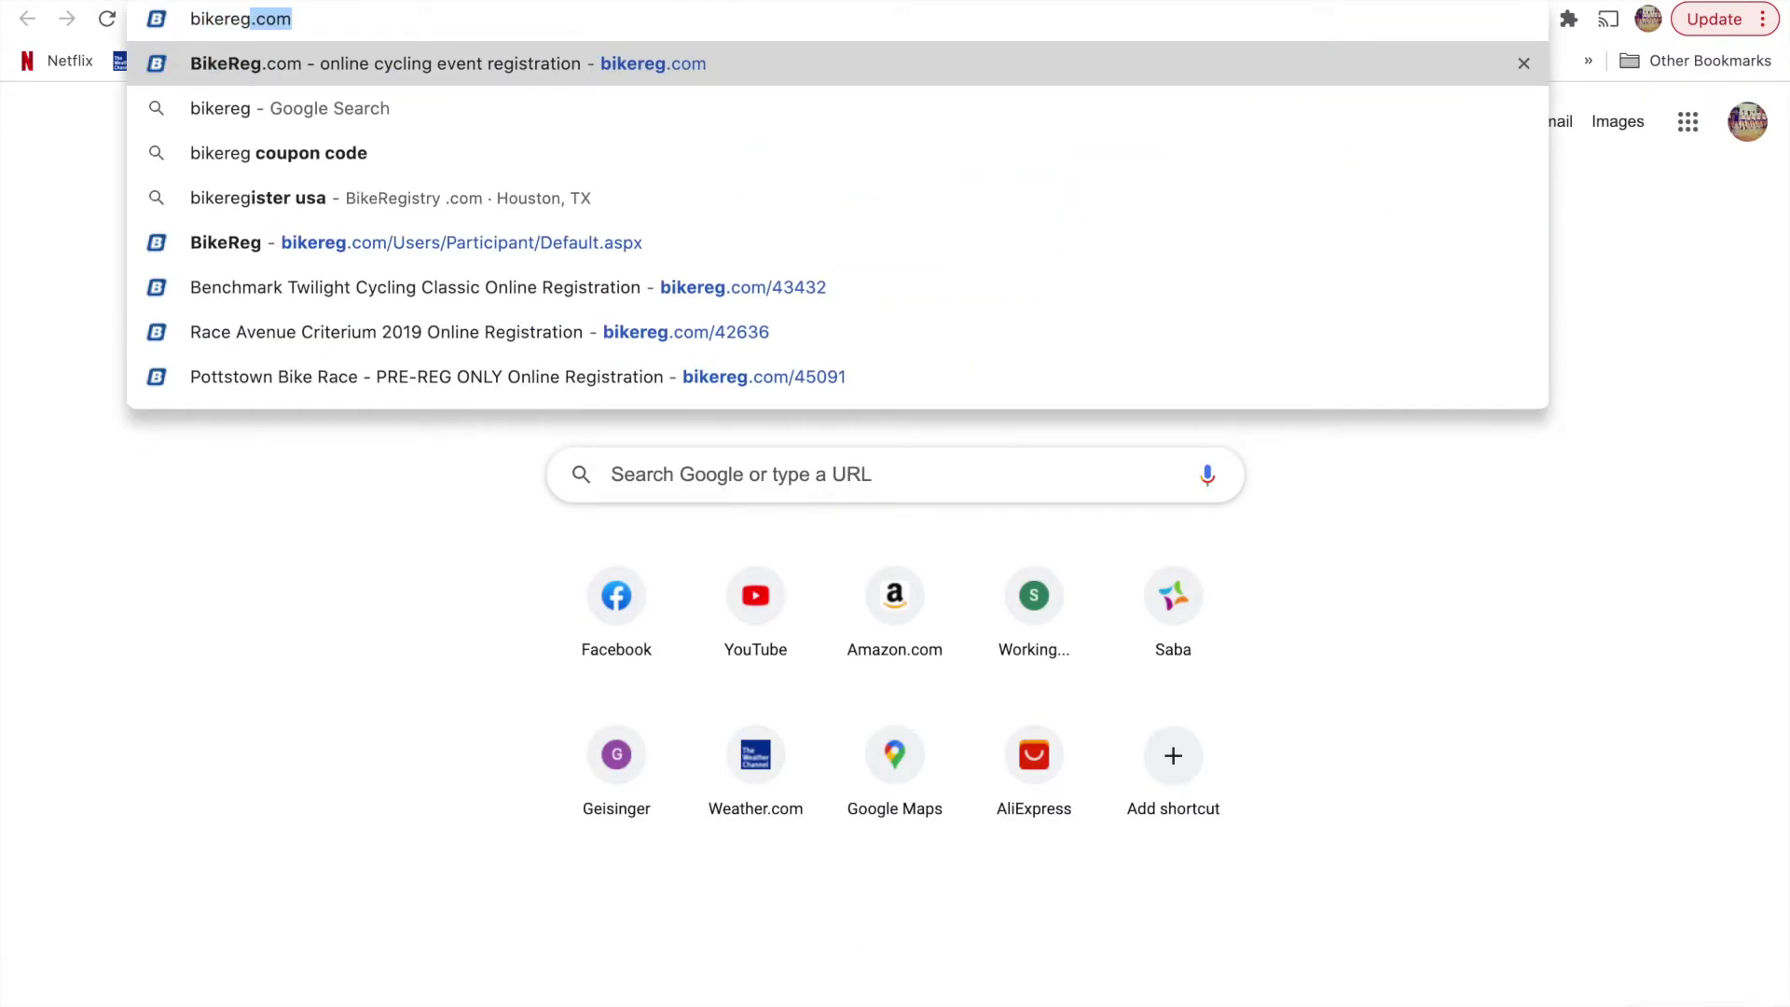
key(Return)
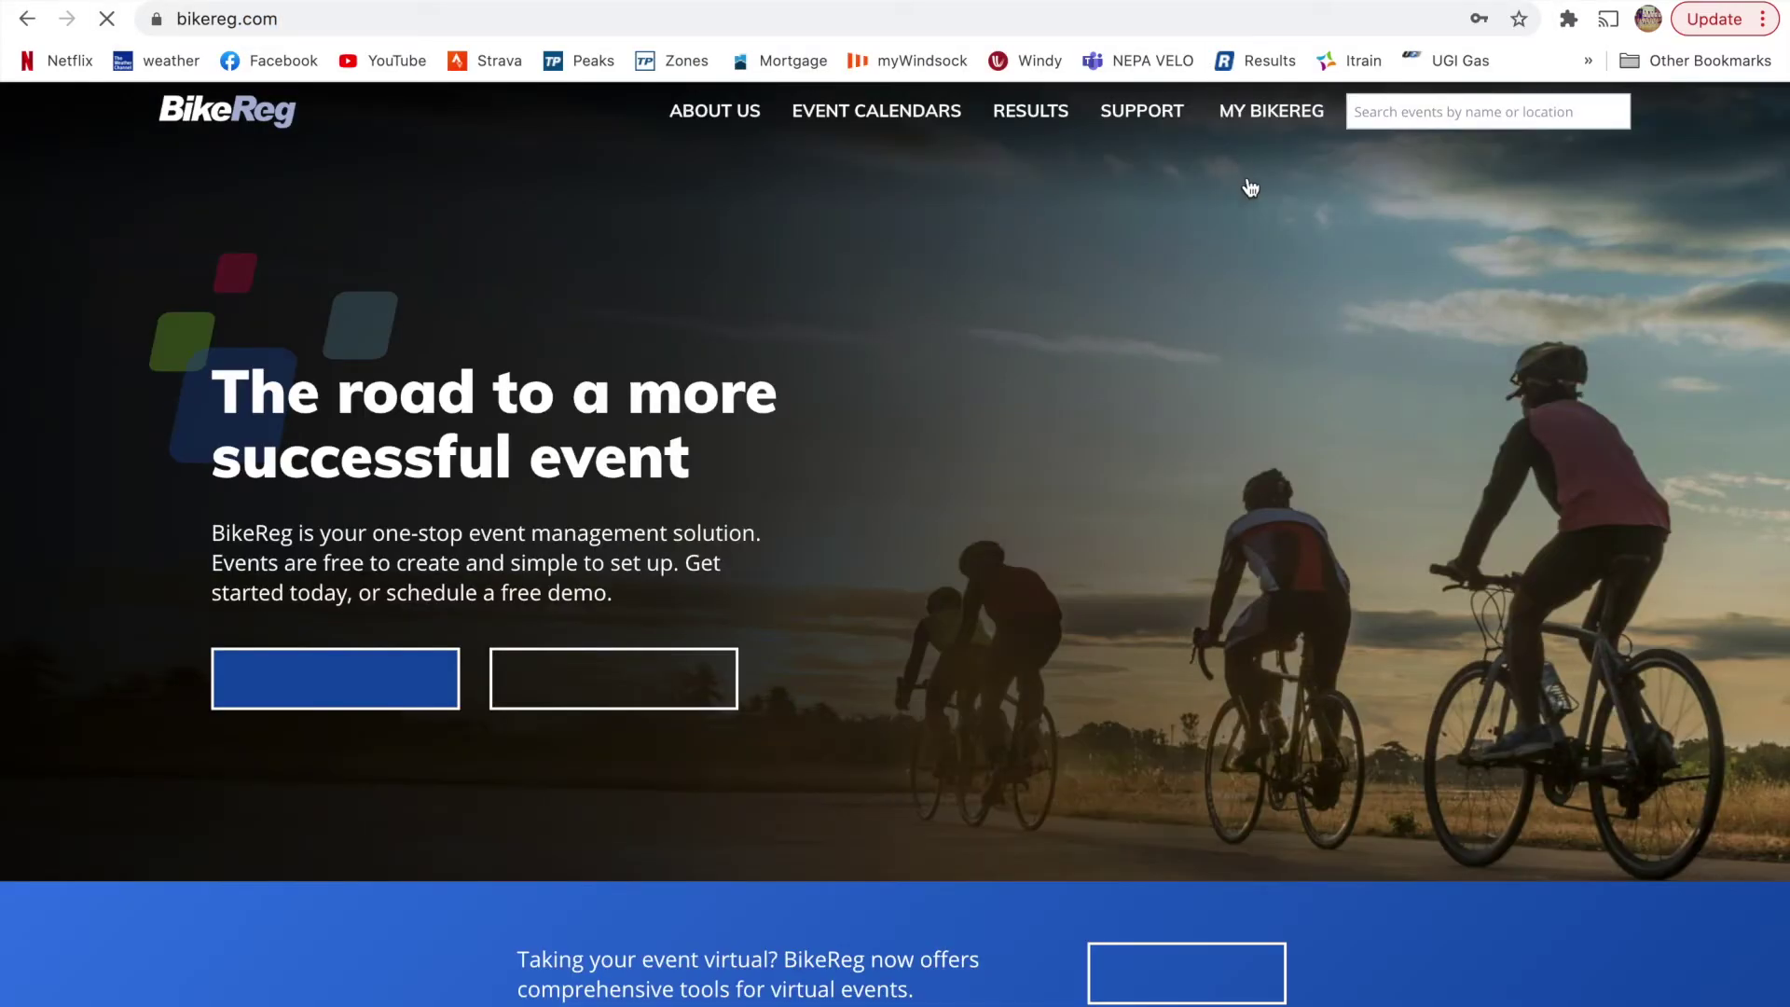
mouse_move(1296, 132)
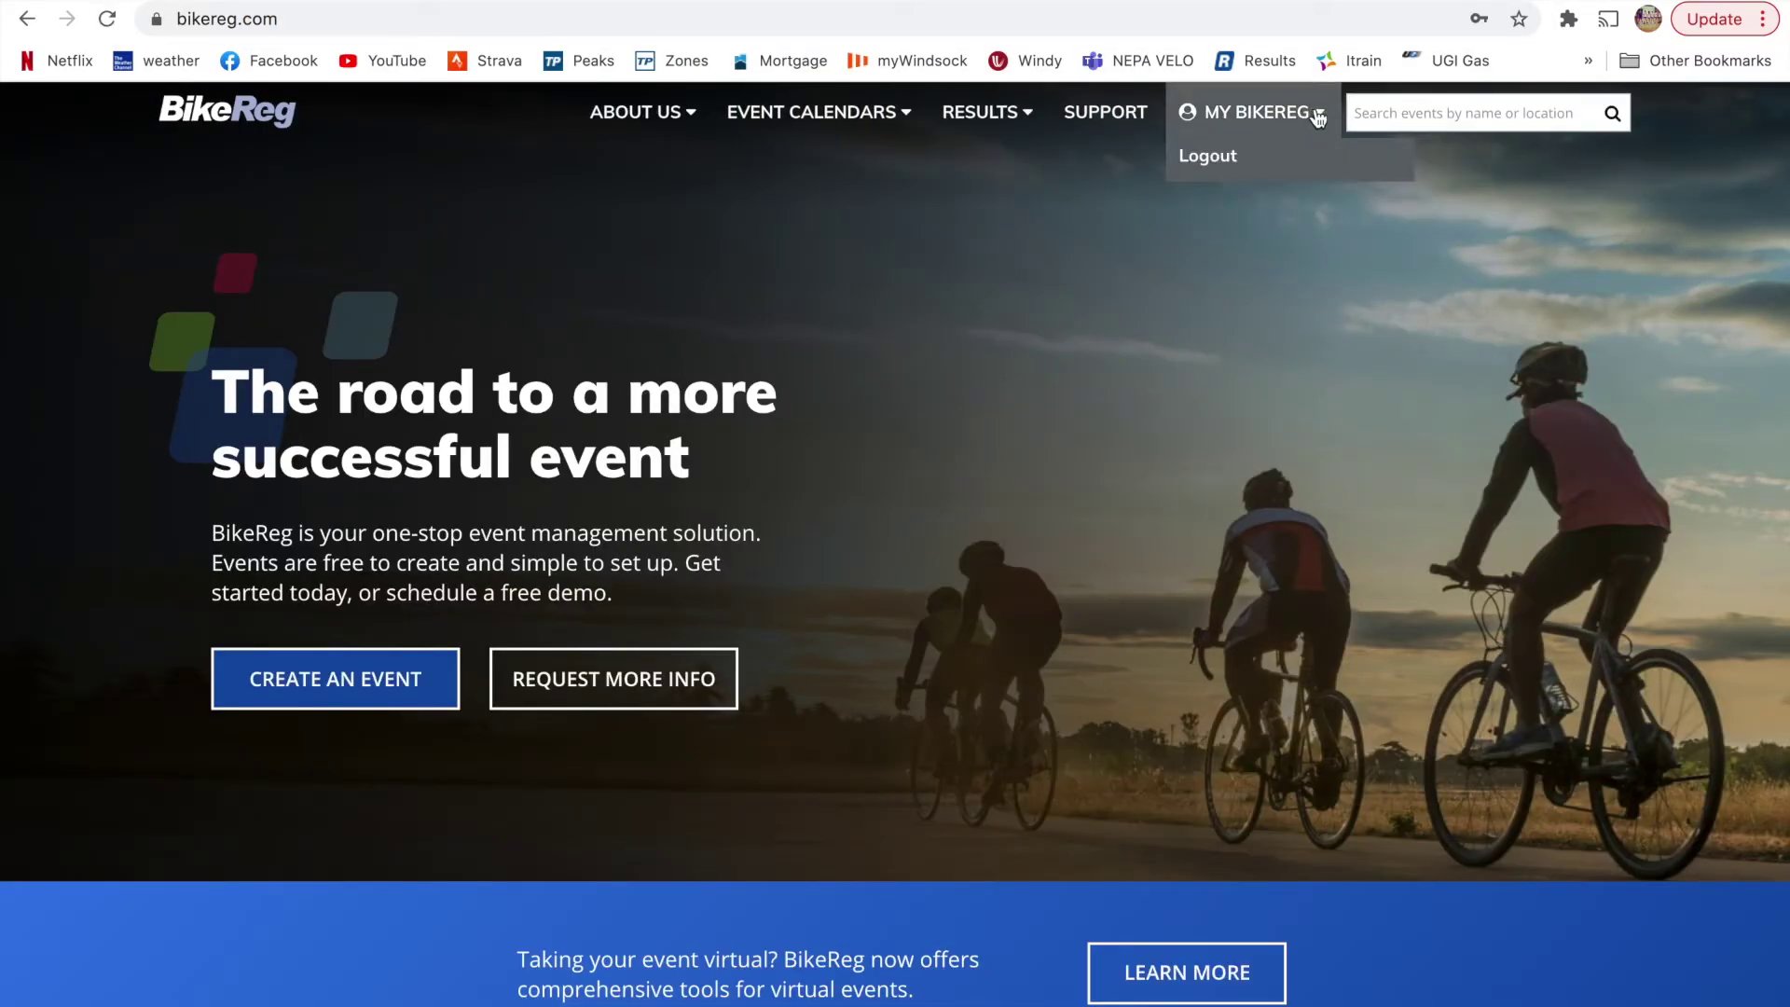
click(1209, 158)
mouse_move(1298, 126)
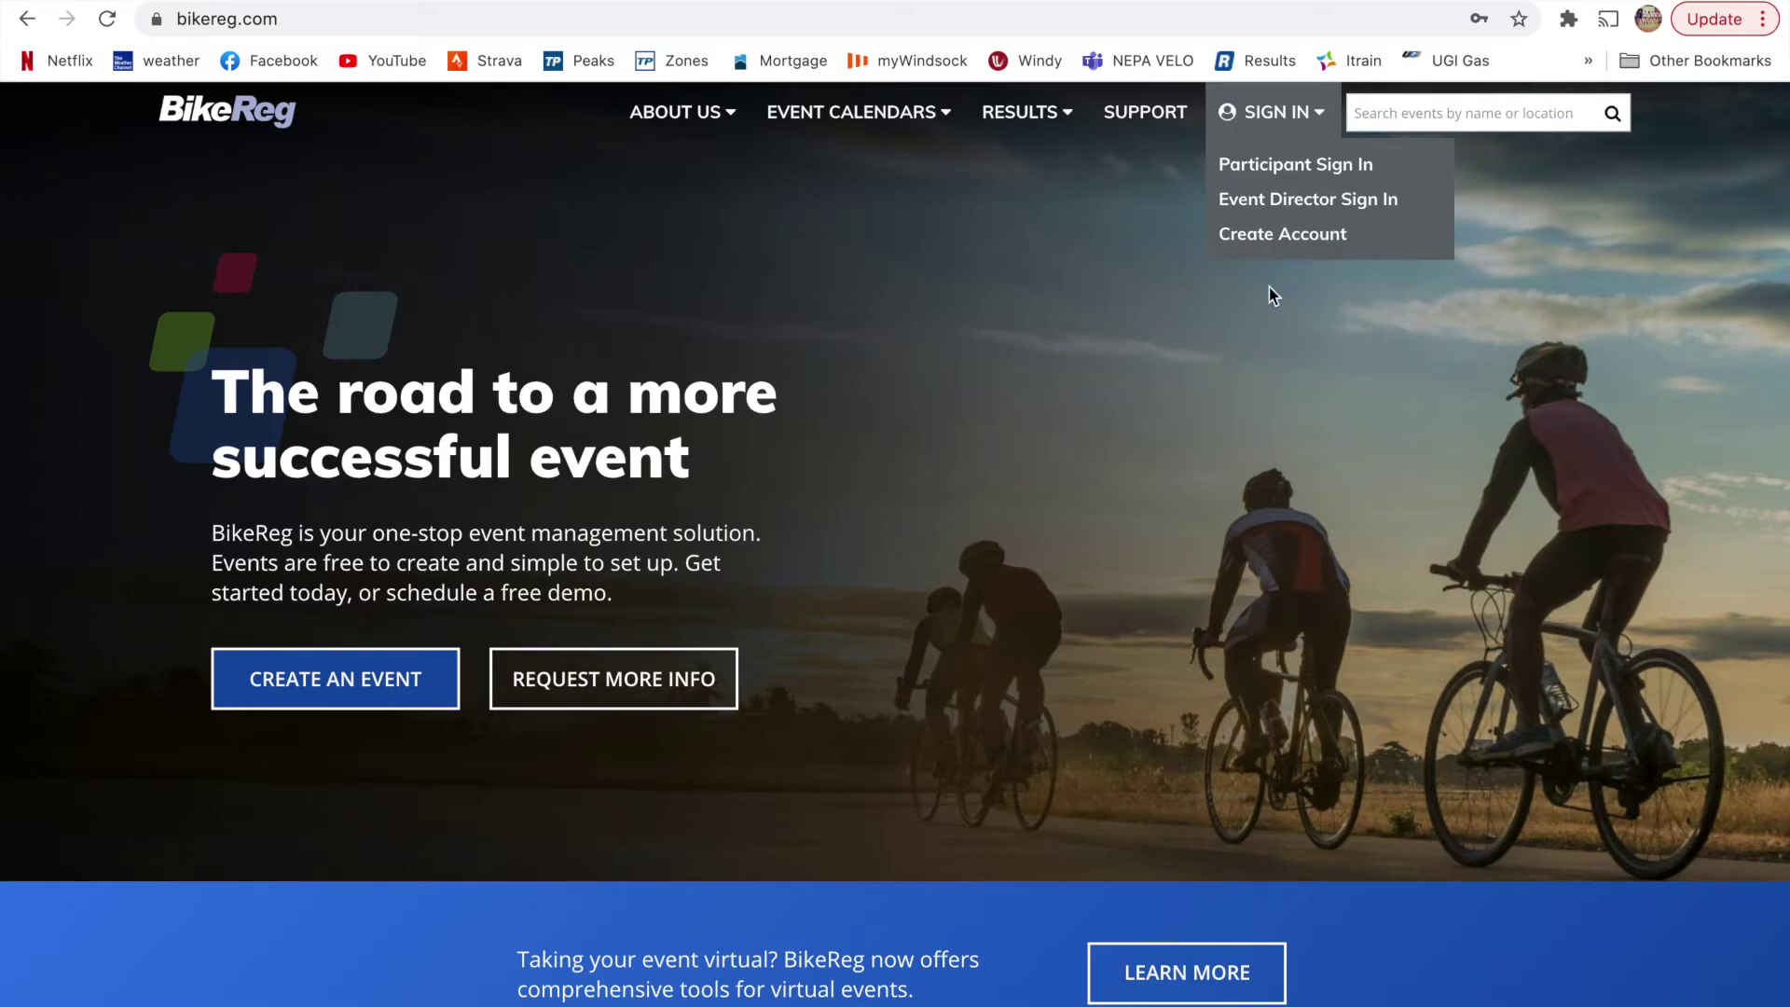
click(1282, 235)
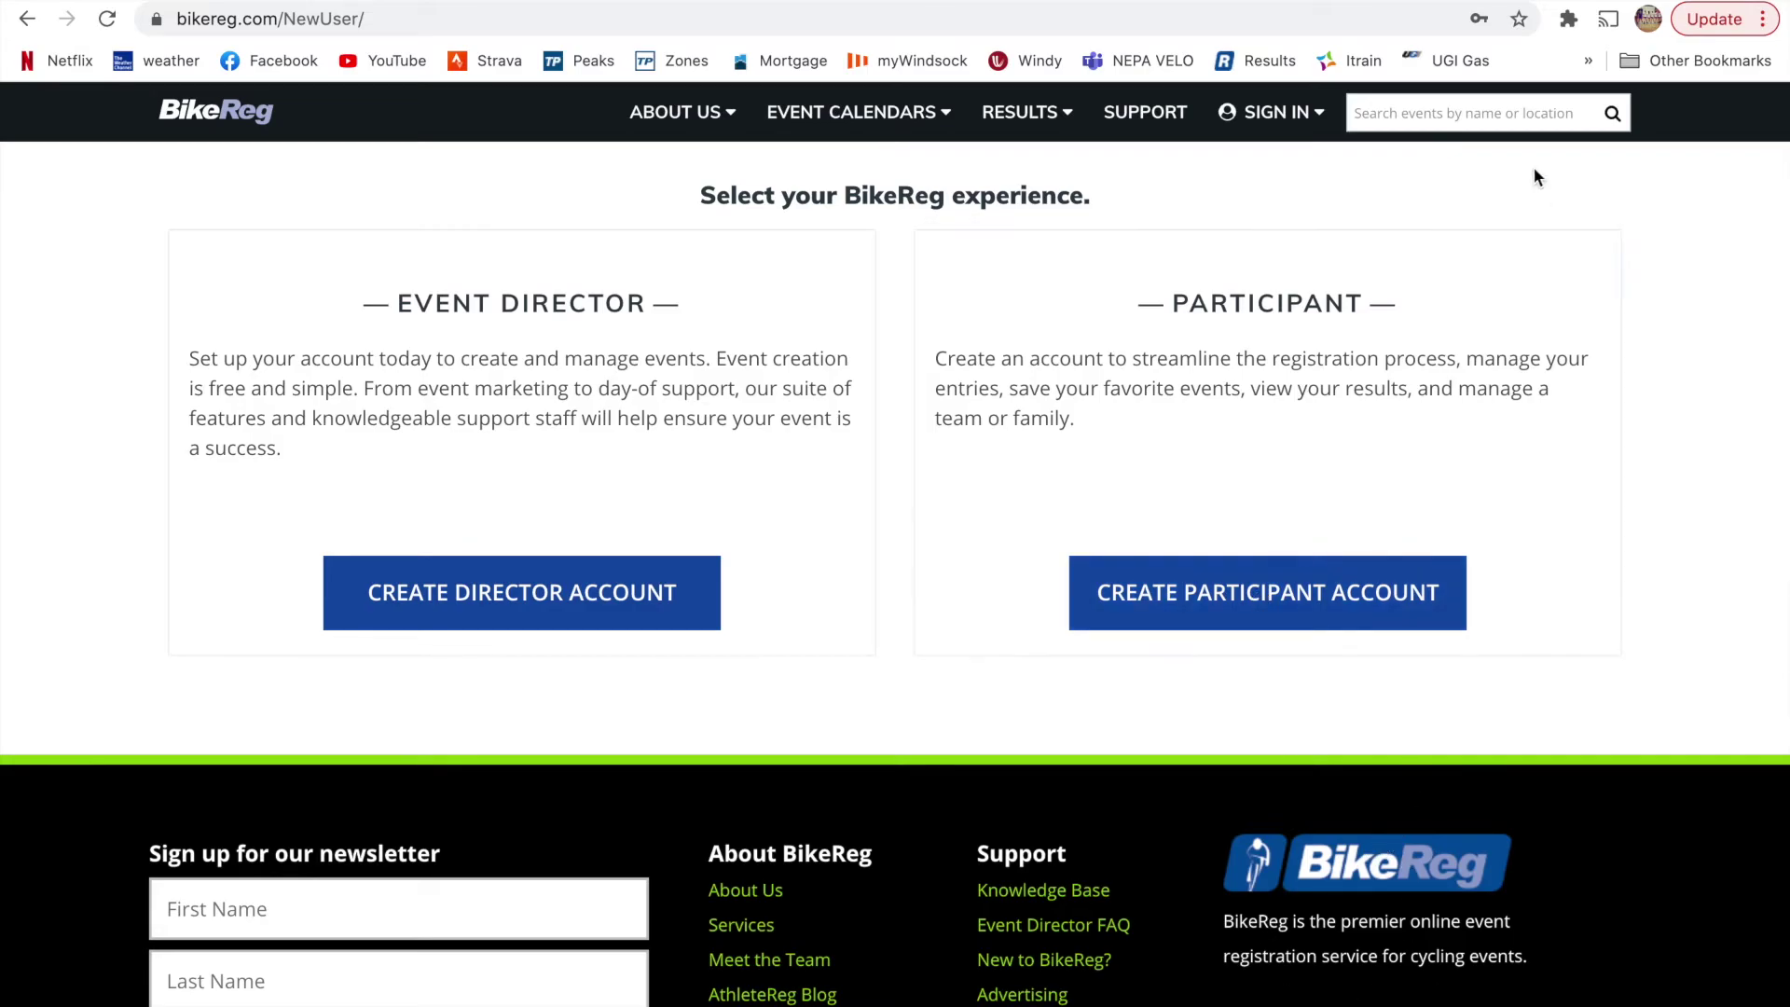
- In a new tab, search for 'road results' and open the road-results.com home page
key(super+t)
text(roadred)
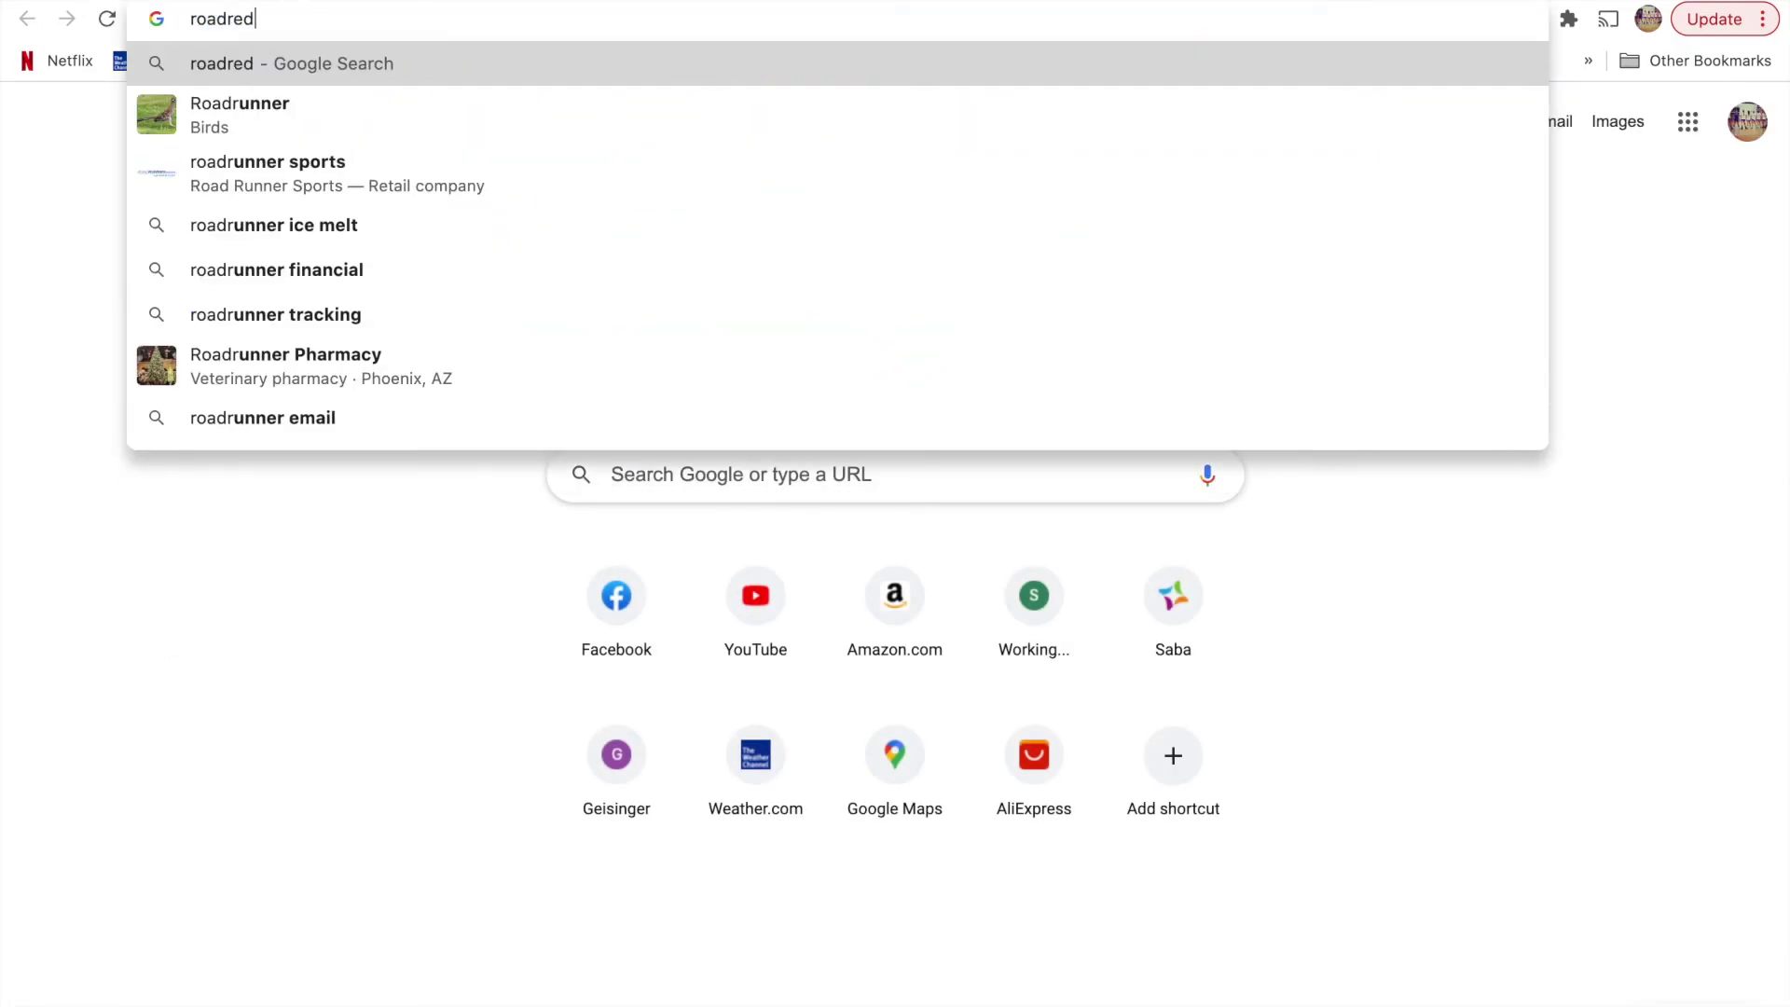
key(BackSpace)
text(su)
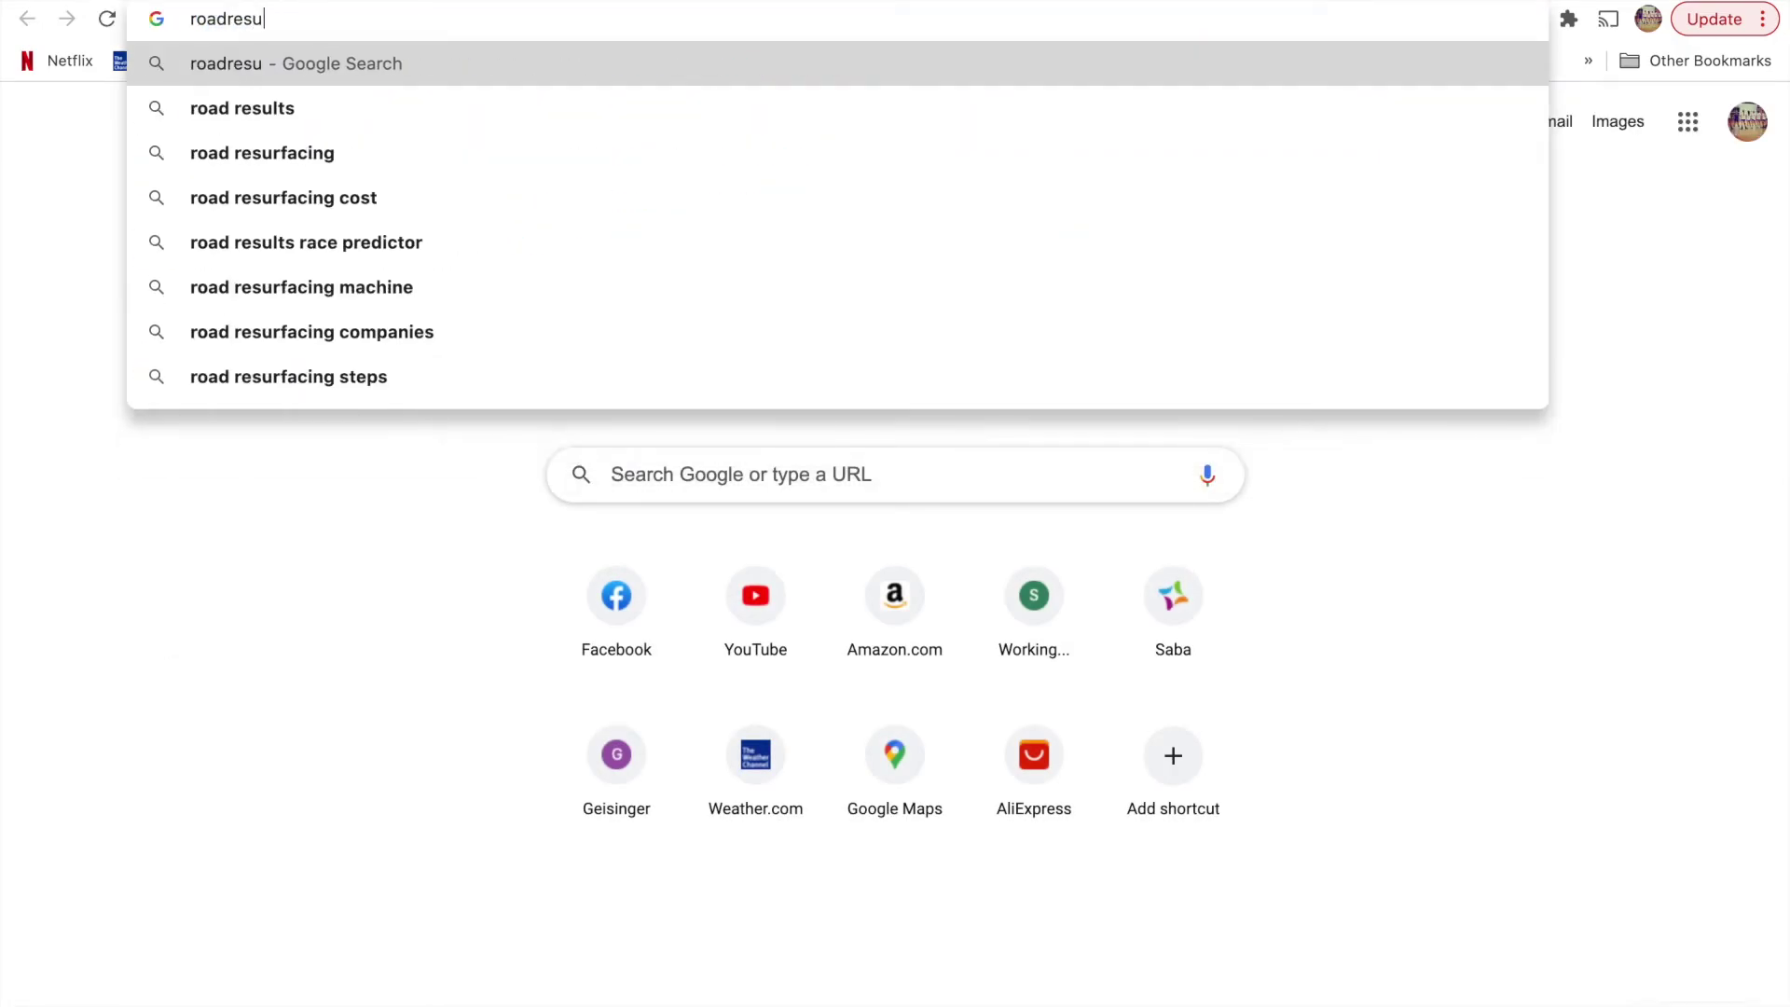
key(Return)
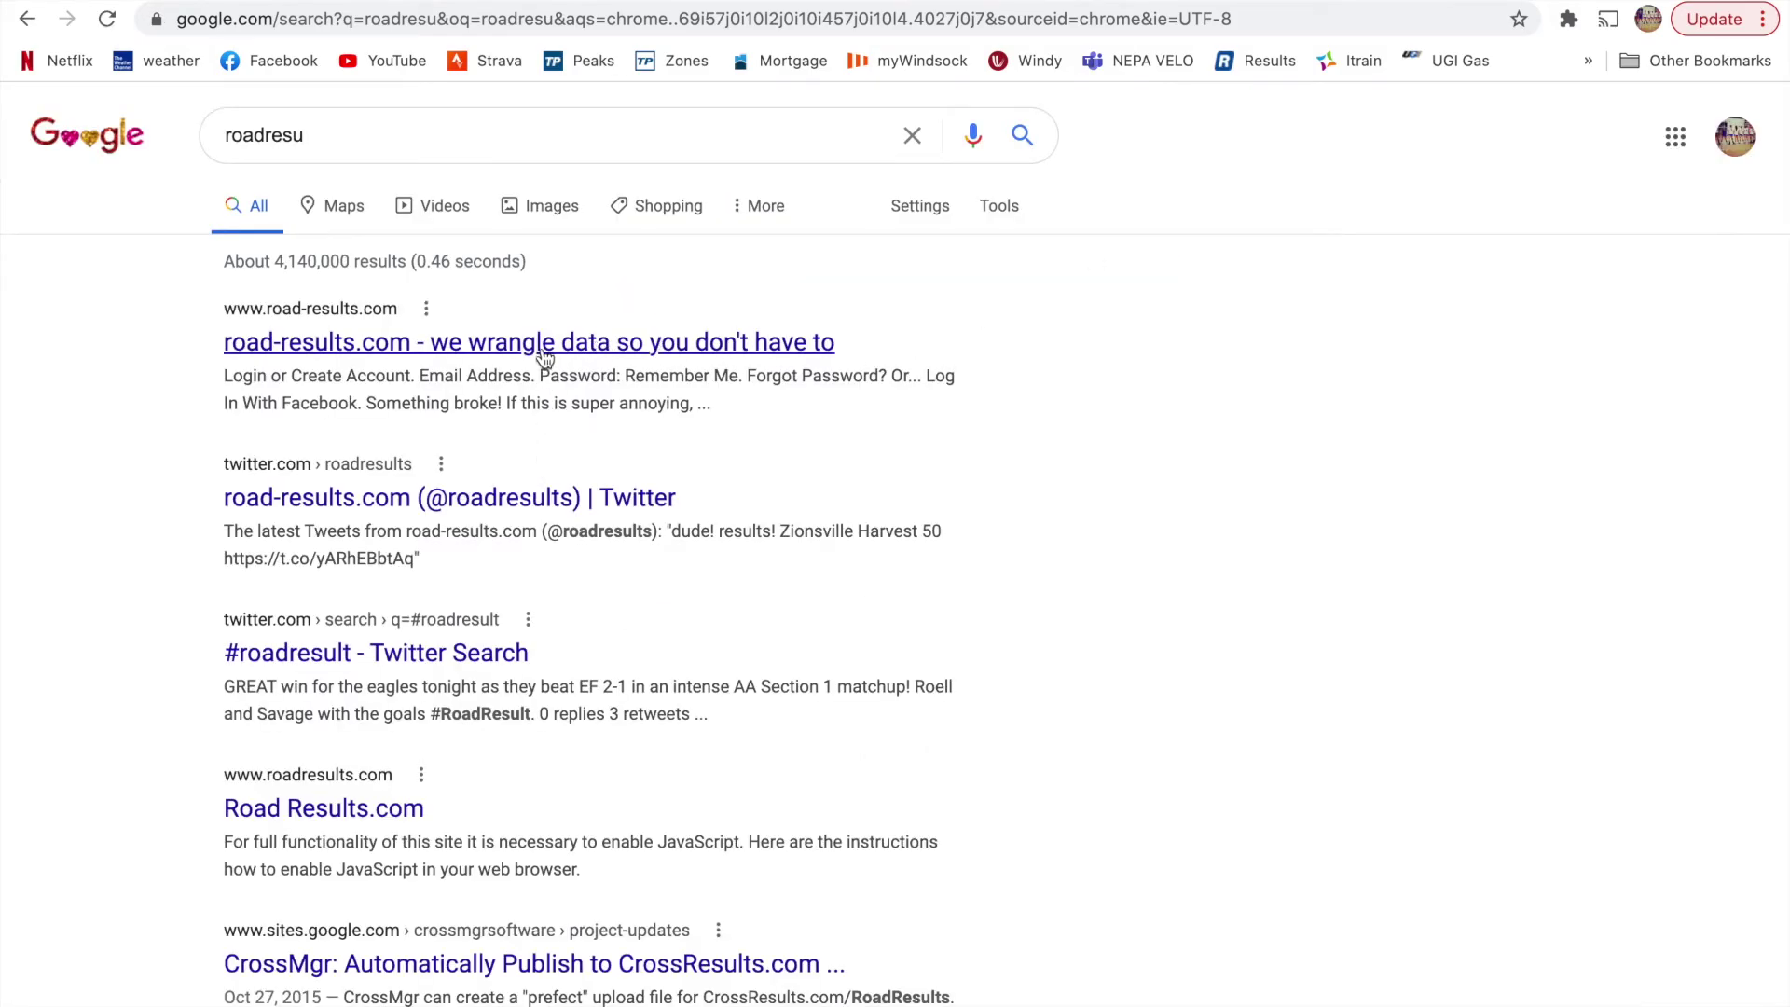
click(542, 352)
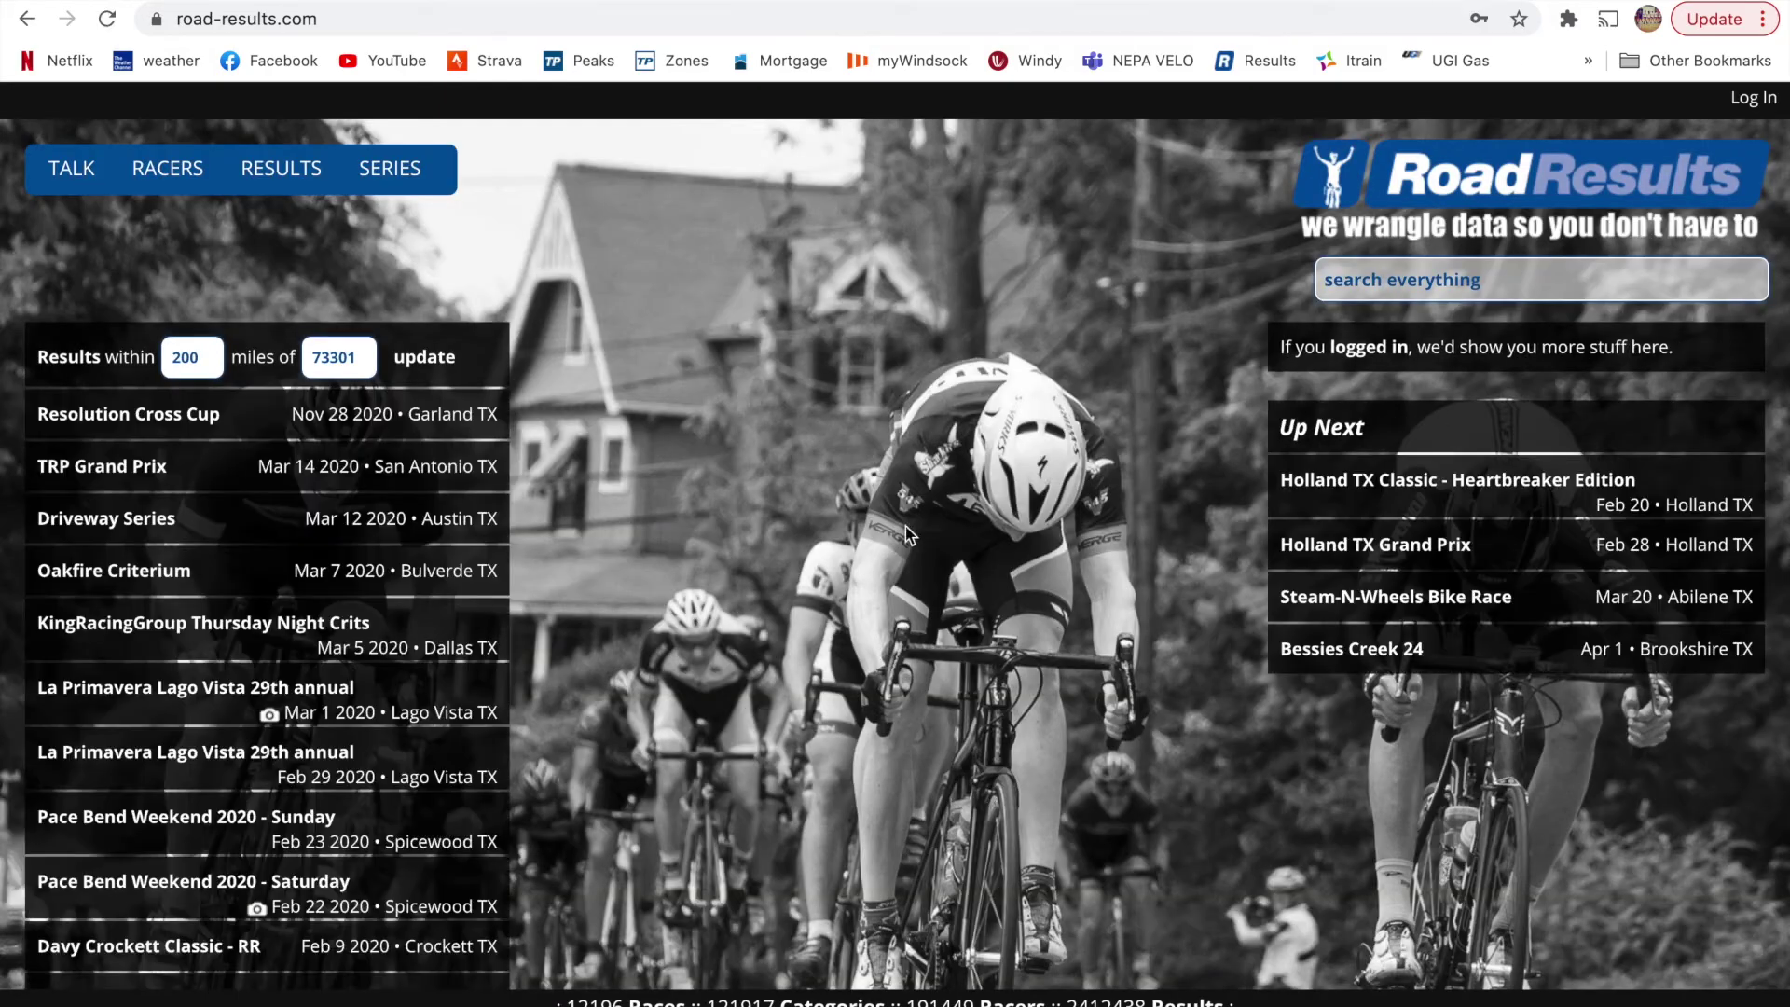
scroll(1016, 452, down, 1)
scroll(1015, 451, up, 1)
- Open the racer's saved Results profile, expand '2019 - 21 races', then return to BikeReg
click(1258, 60)
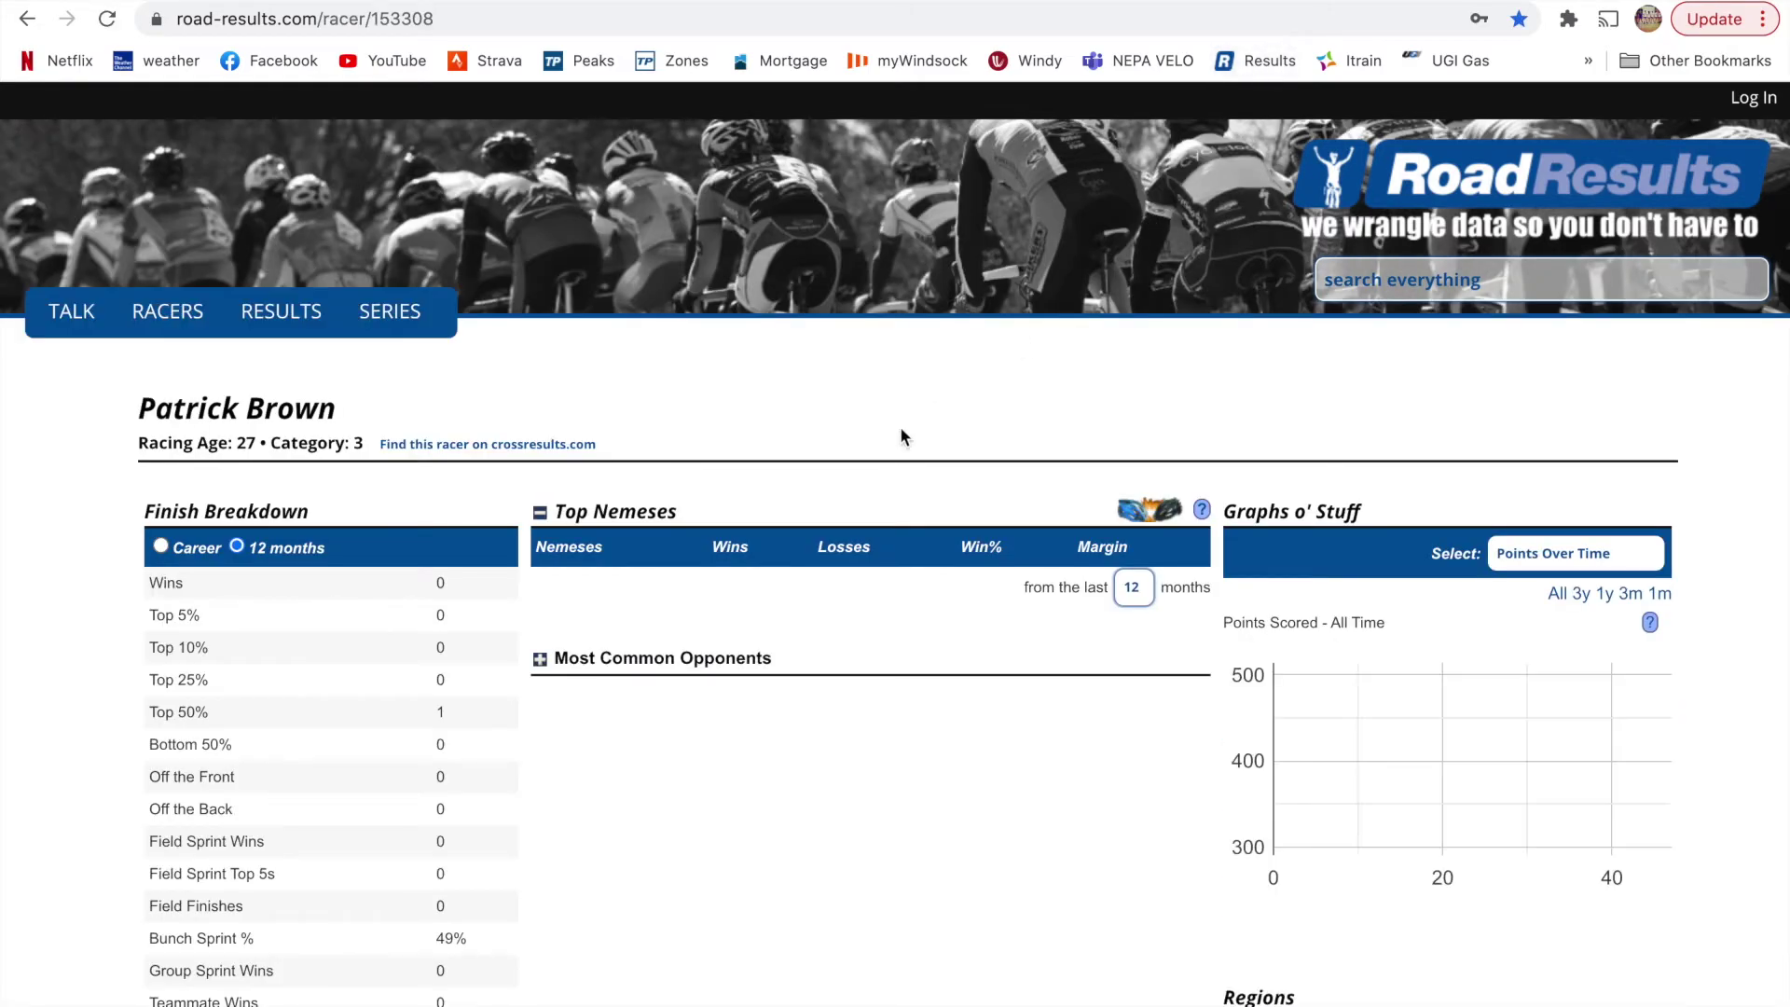
scroll(640, 411, down, 3)
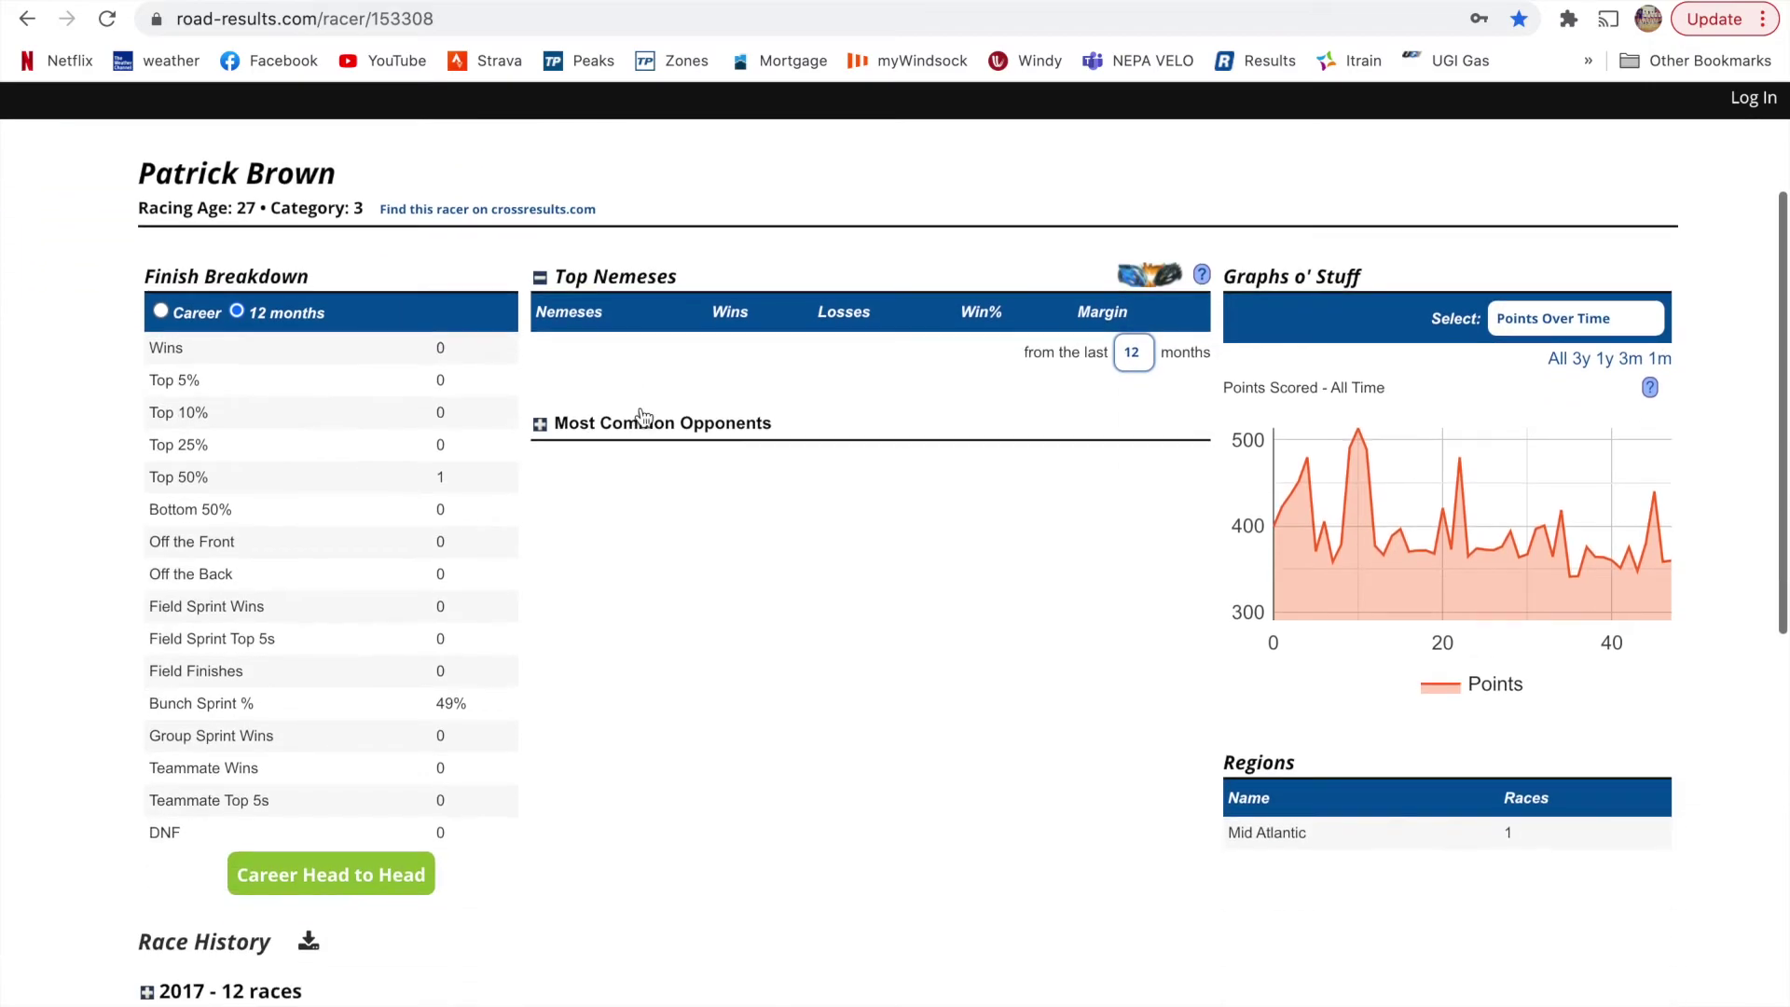
scroll(641, 415, down, 9)
click(508, 389)
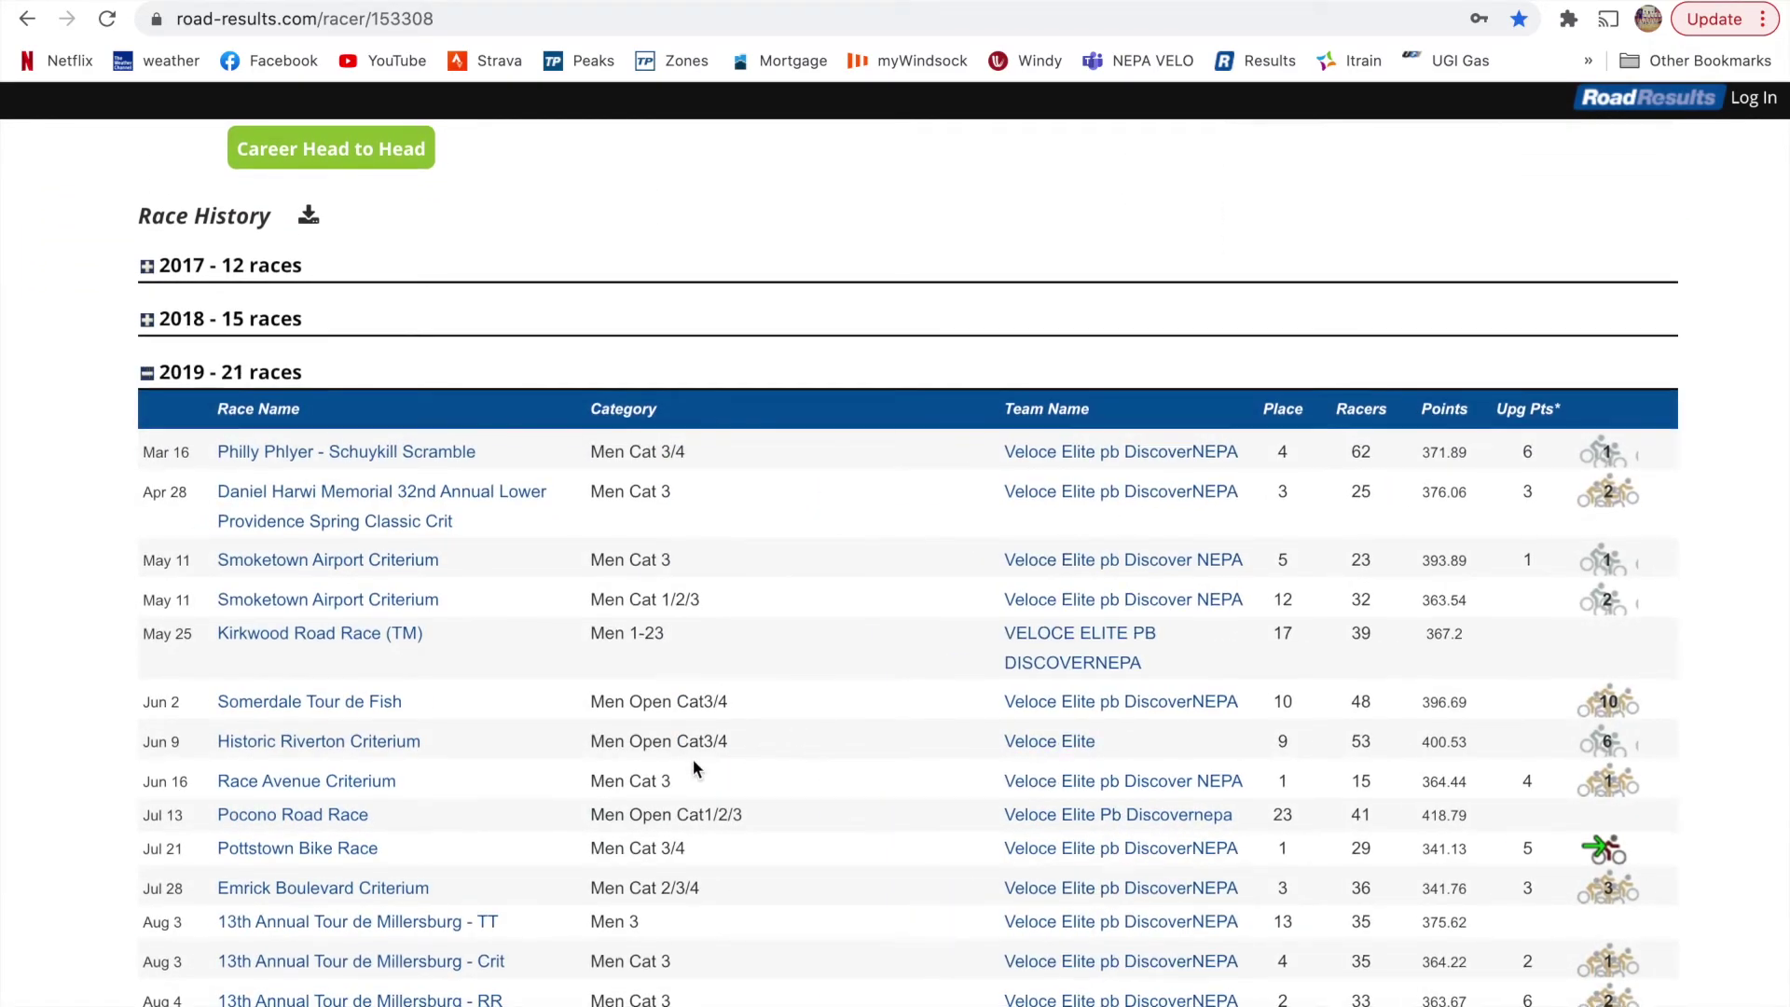
scroll(691, 759, down, 2)
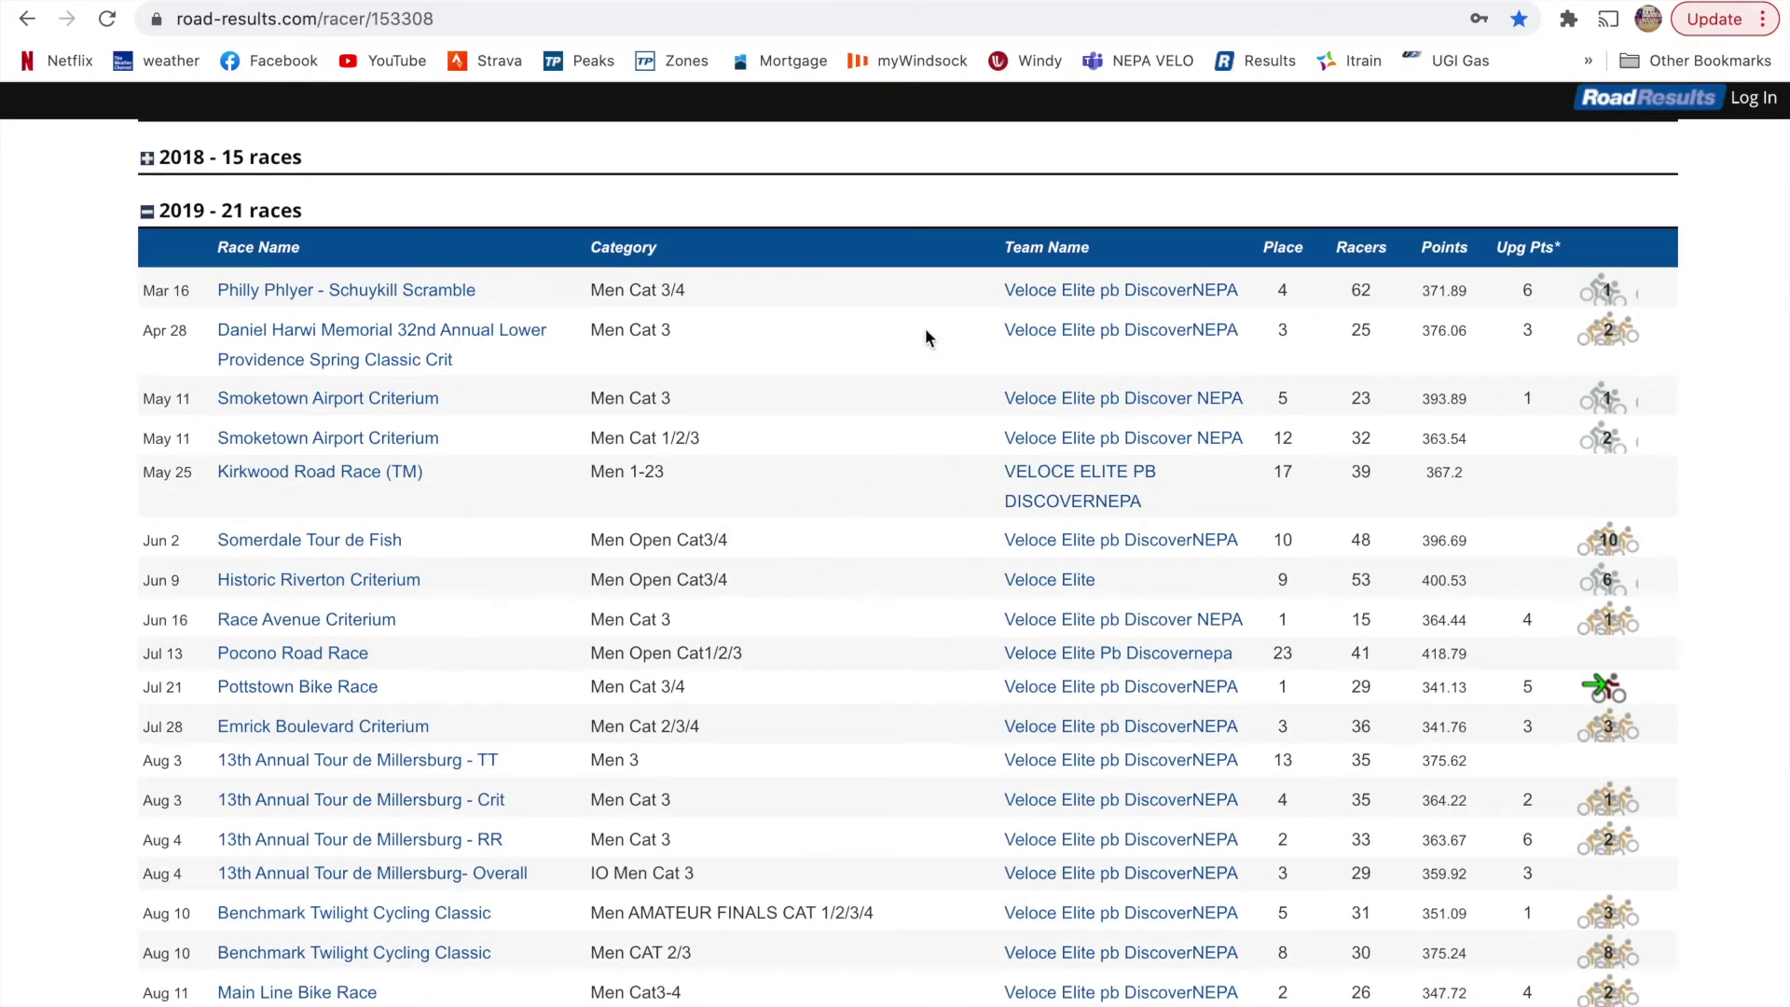
scroll(852, 743, down, 4)
scroll(852, 743, up, 5)
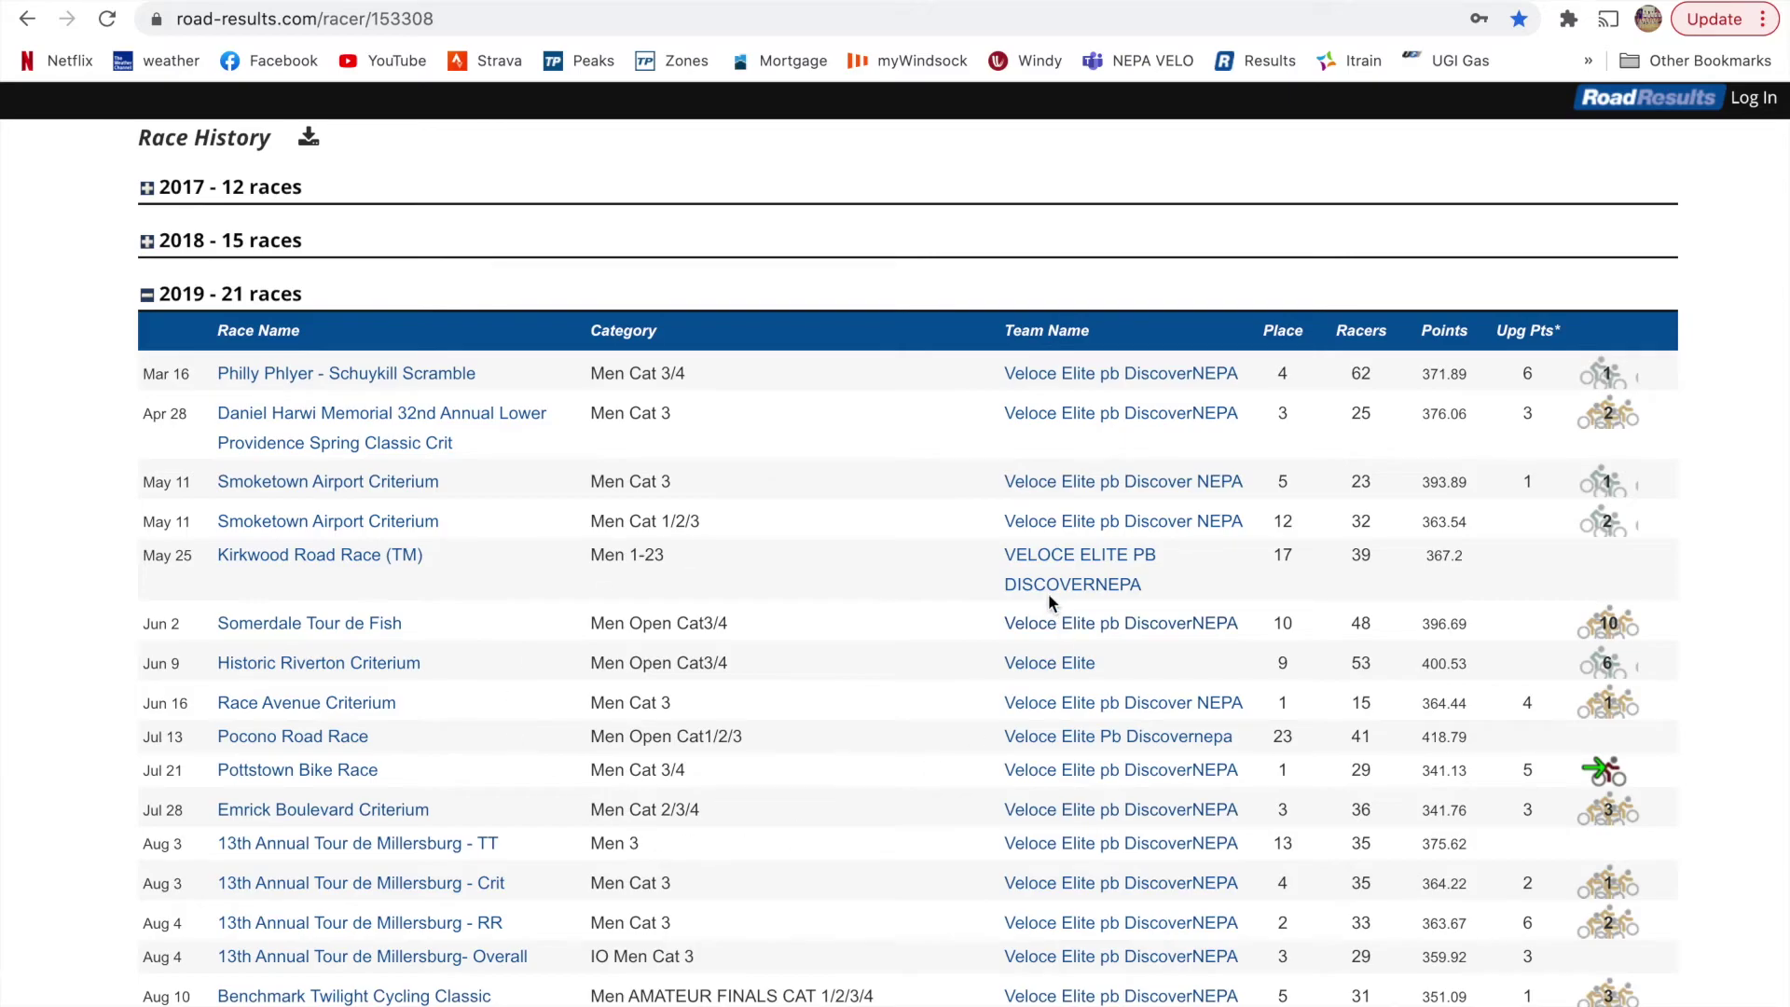
scroll(875, 475, up, 1)
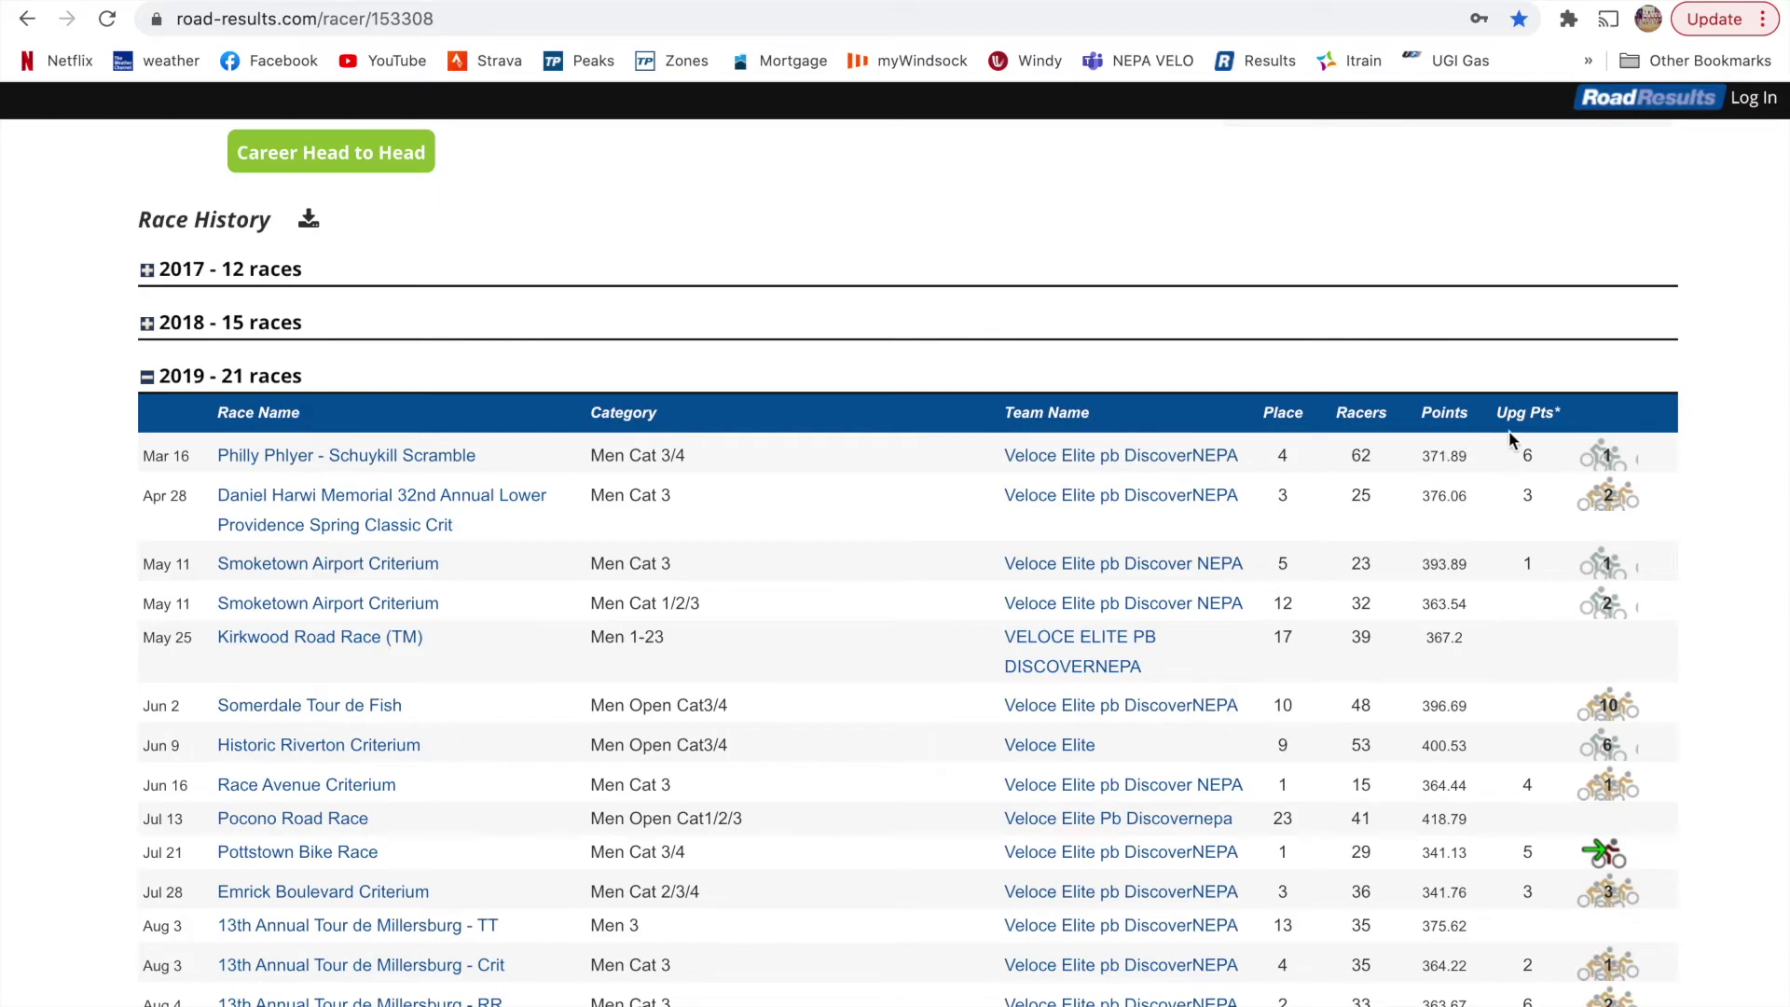
click(1270, 0)
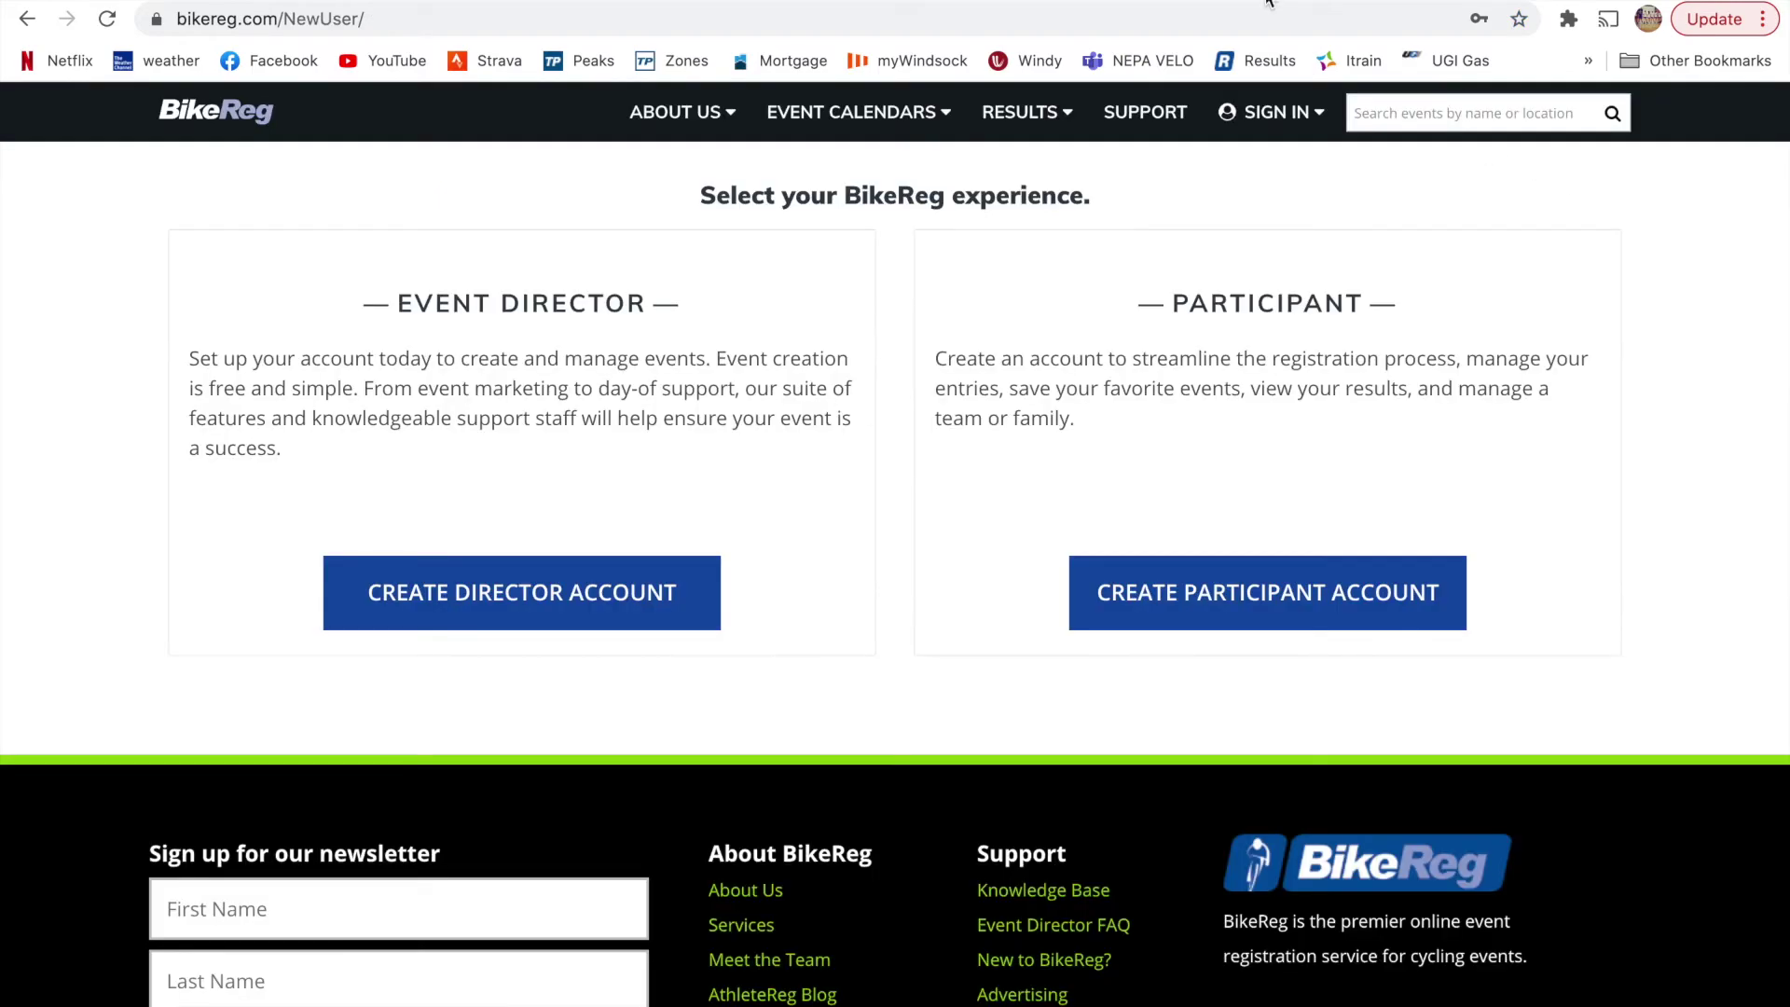
- Sign in to BikeReg through Participant Sign In with the saved credentials
mouse_move(1300, 110)
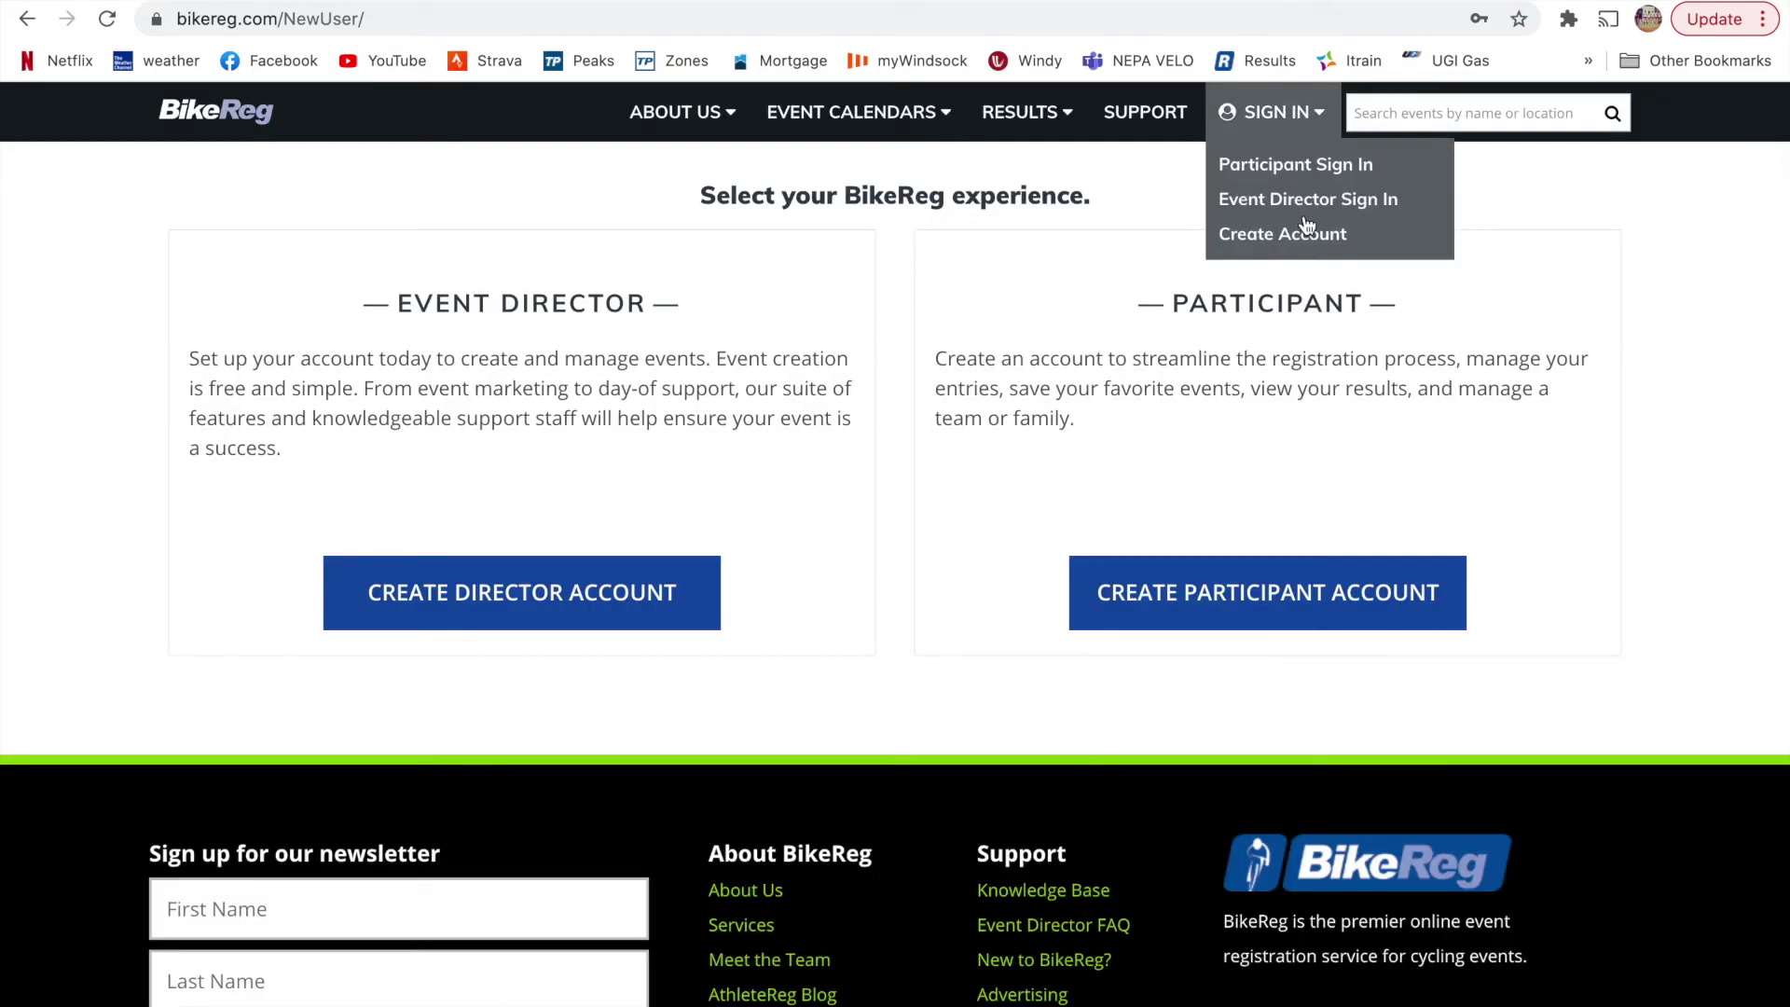
click(1297, 168)
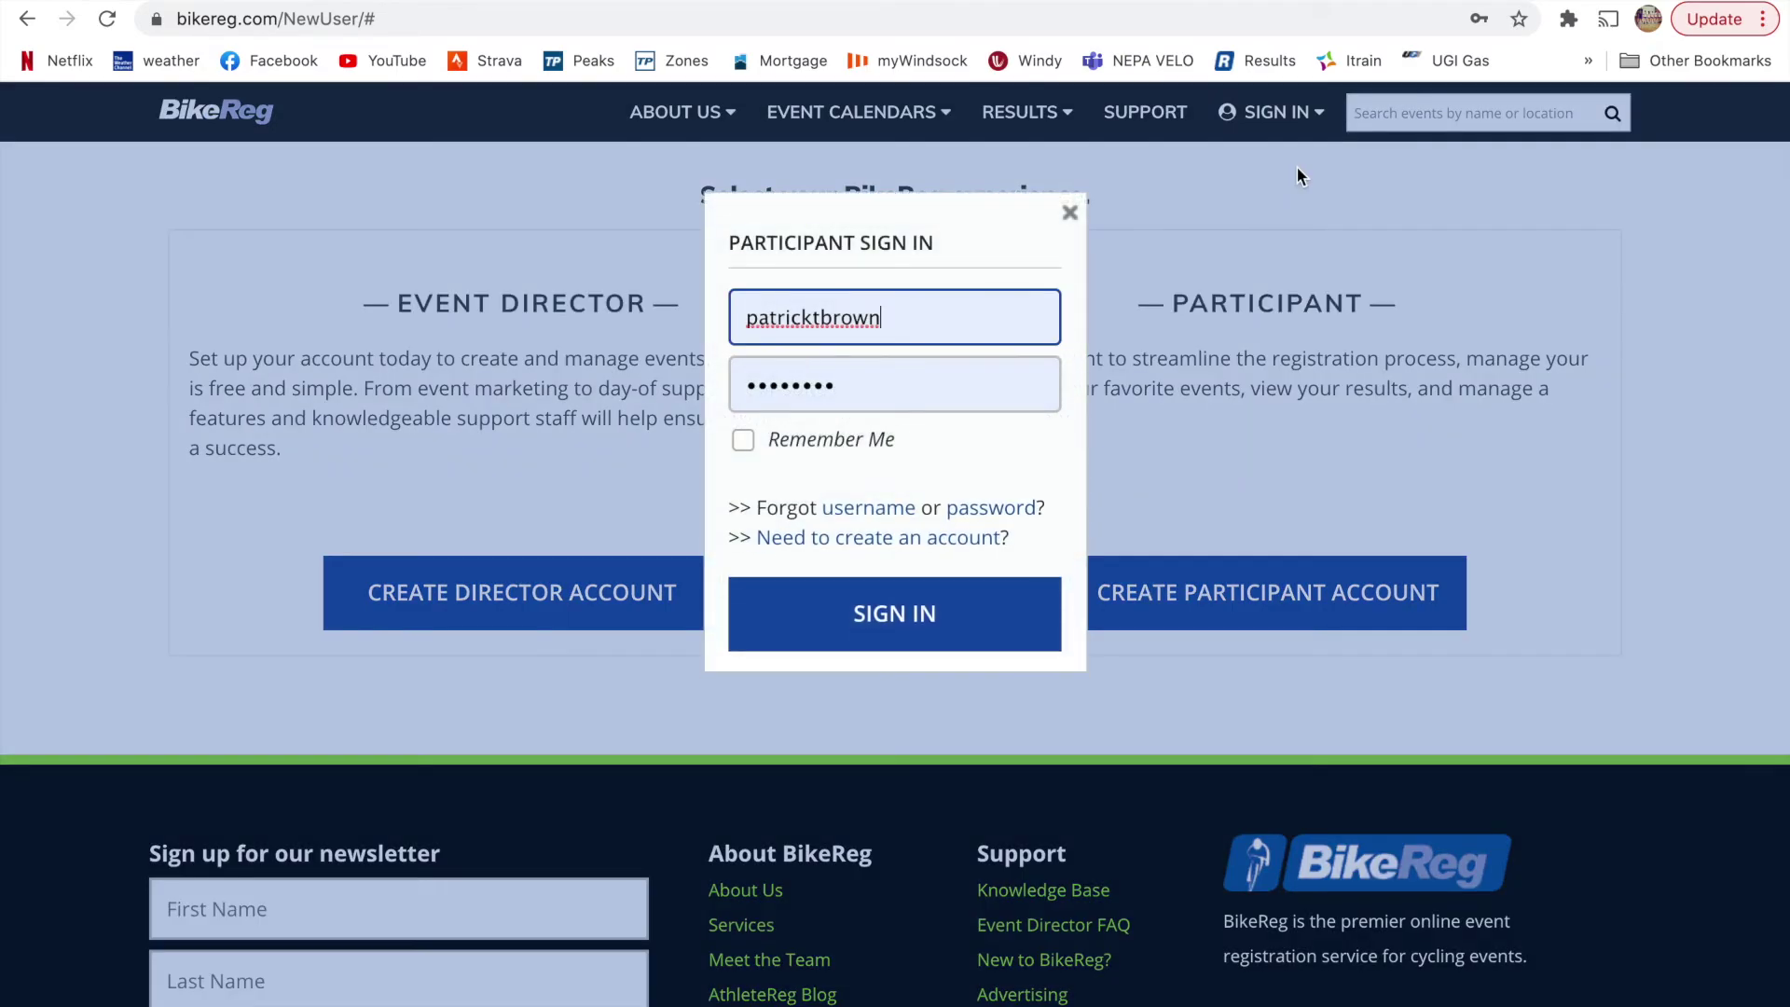
click(884, 632)
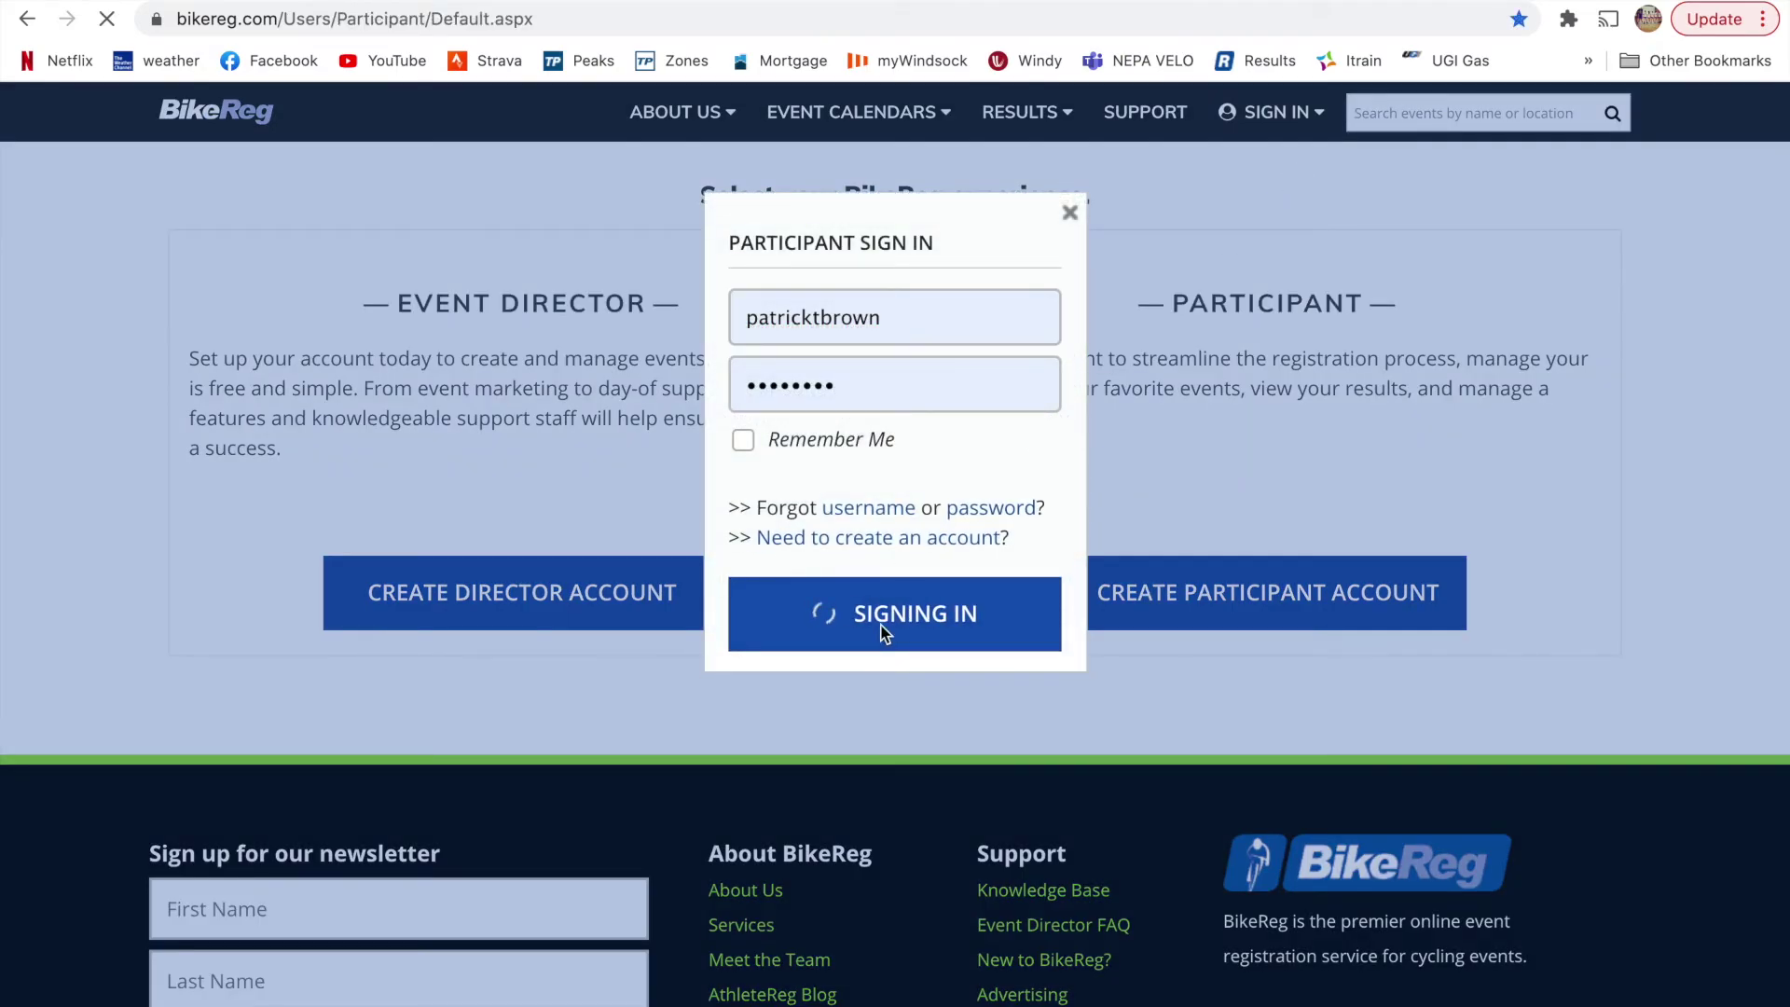
scroll(1048, 714, down, 4)
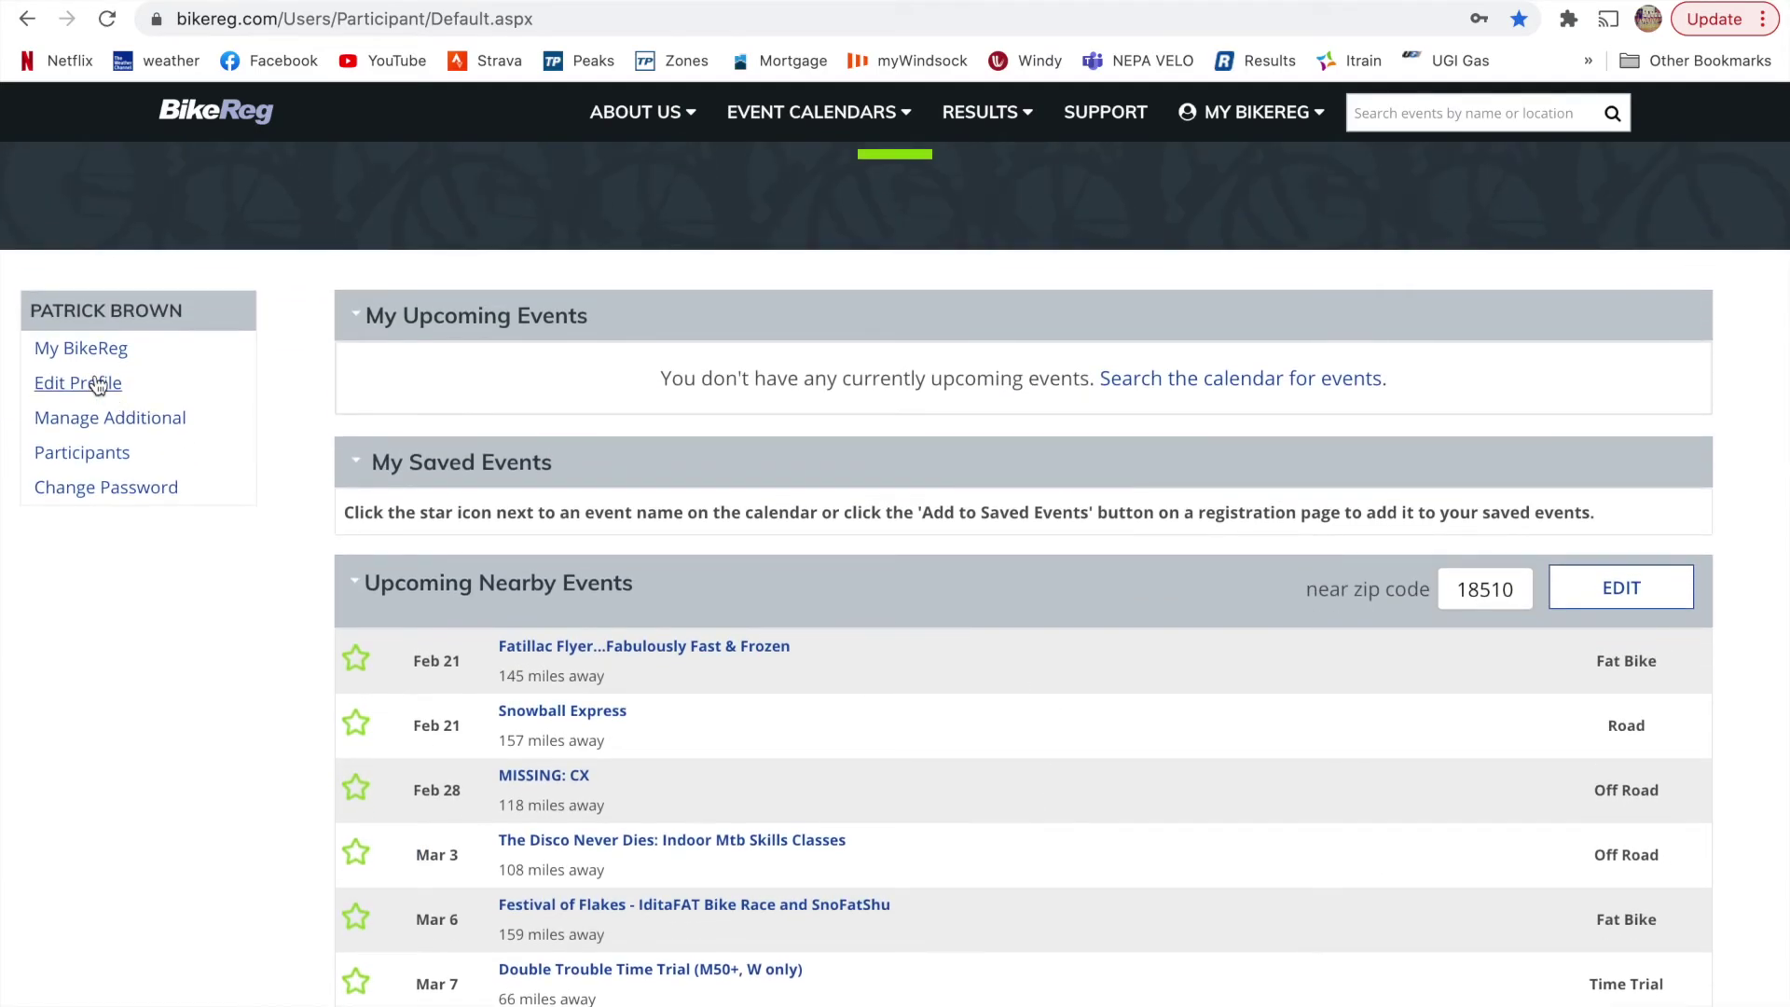
- Save the member profile with team NEPA Velo pb DiscoverNEPA and scroll to My Recent Results
click(97, 384)
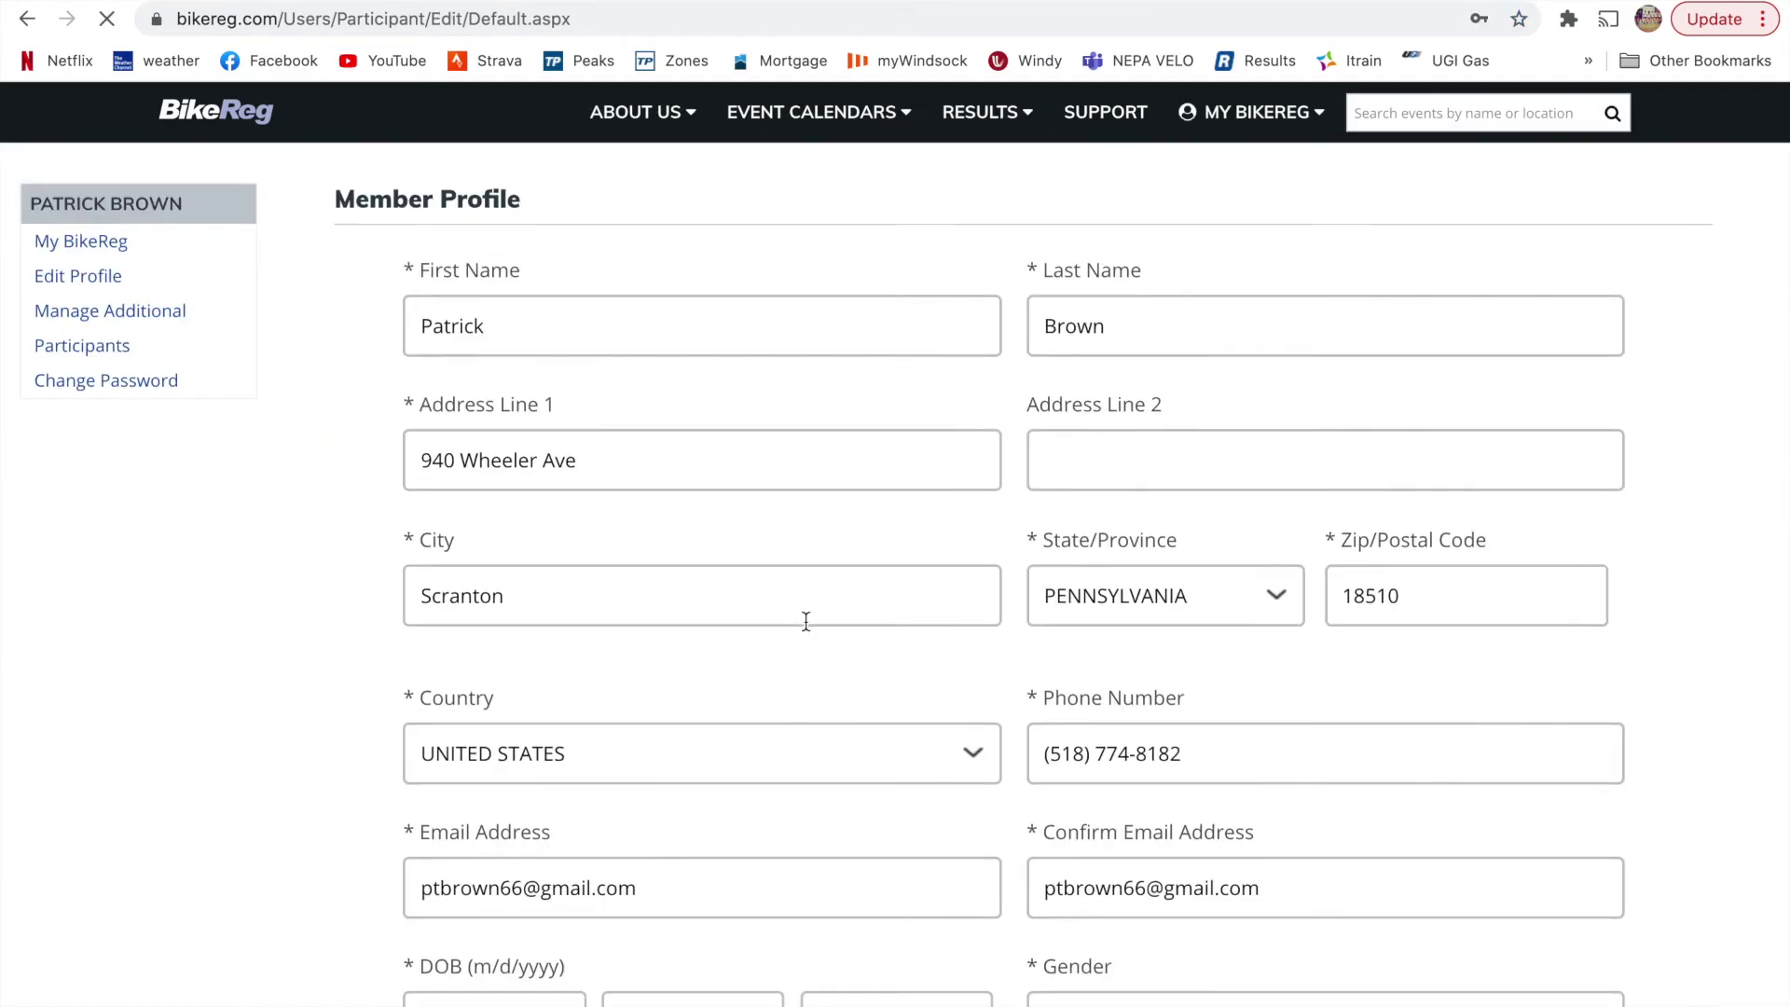
scroll(806, 621, down, 18)
scroll(806, 621, down, 3)
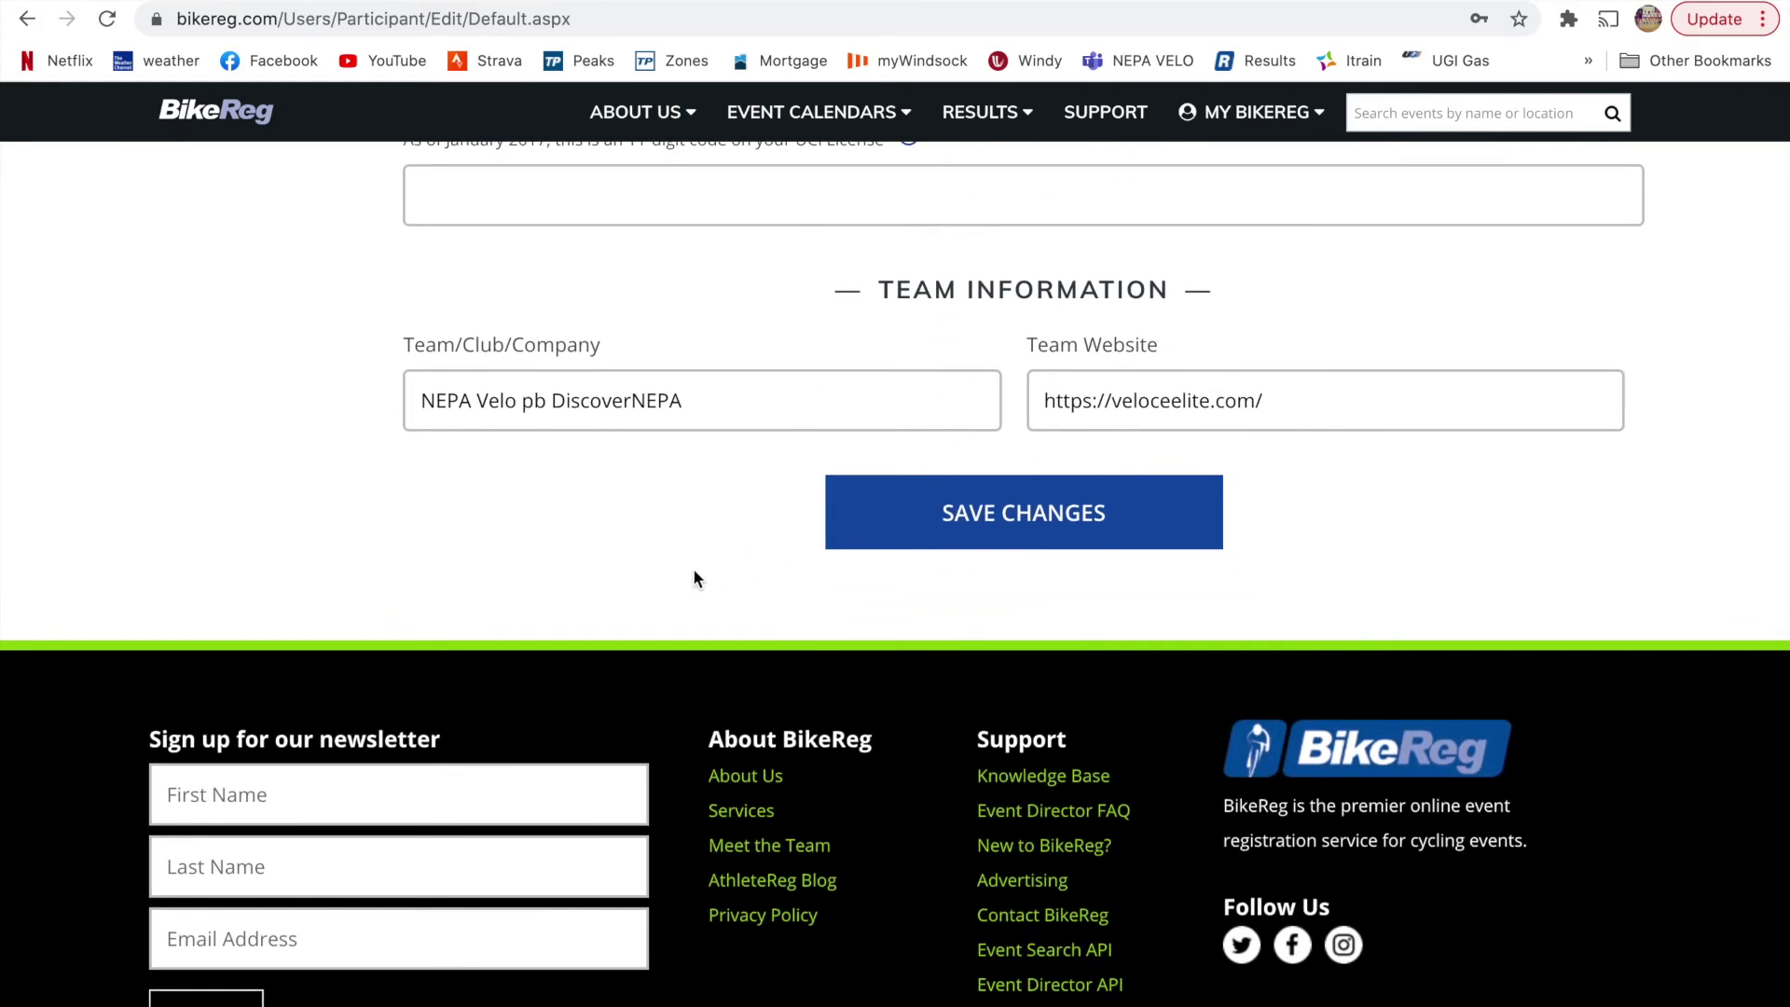
click(895, 518)
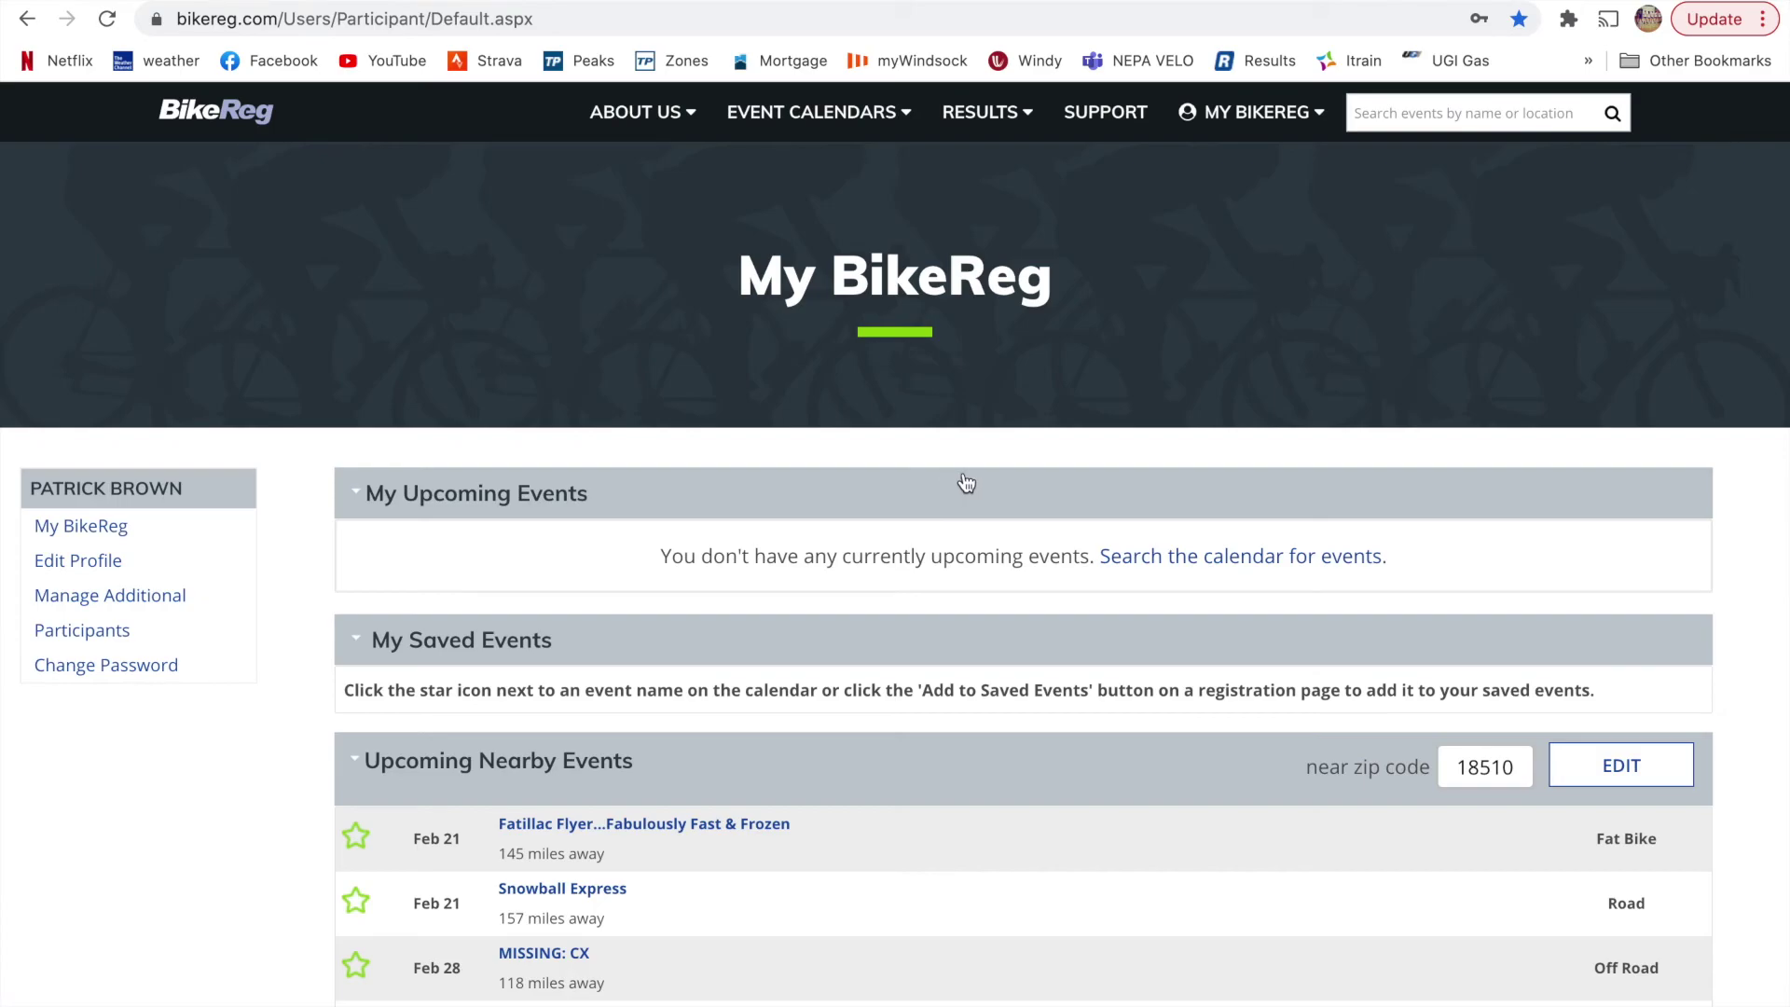
scroll(966, 482, down, 5)
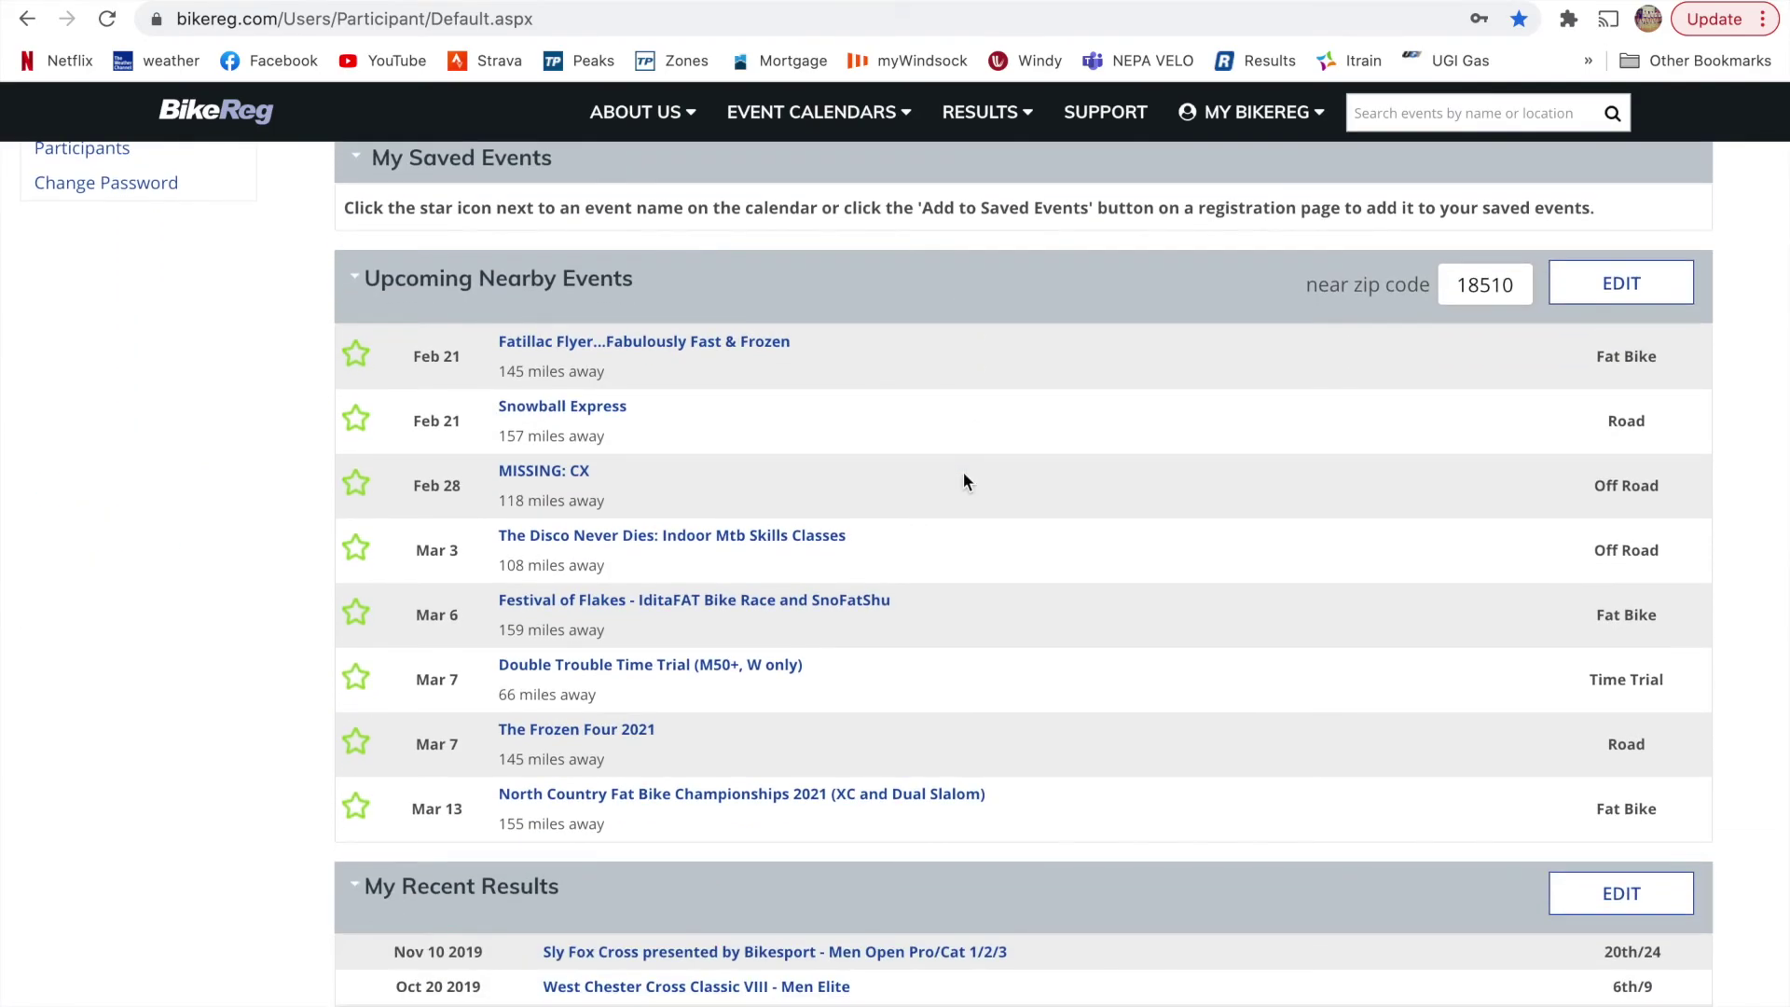
scroll(965, 480, down, 2)
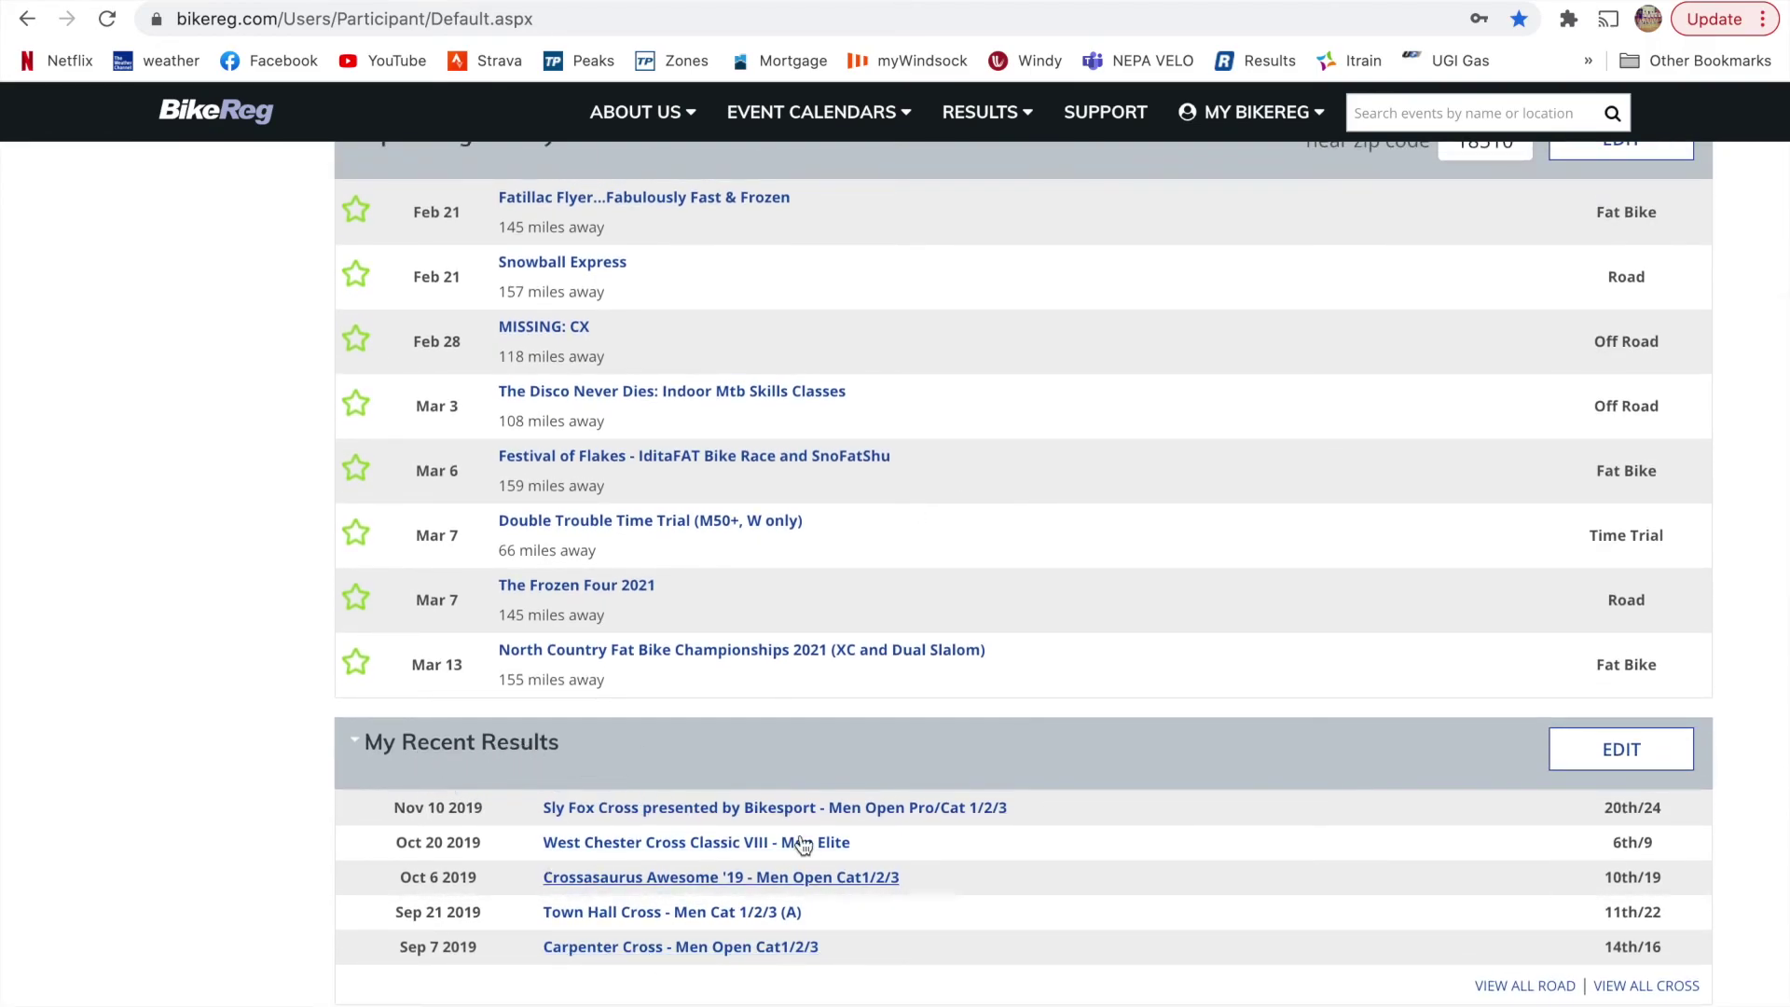
scroll(919, 951, down, 1)
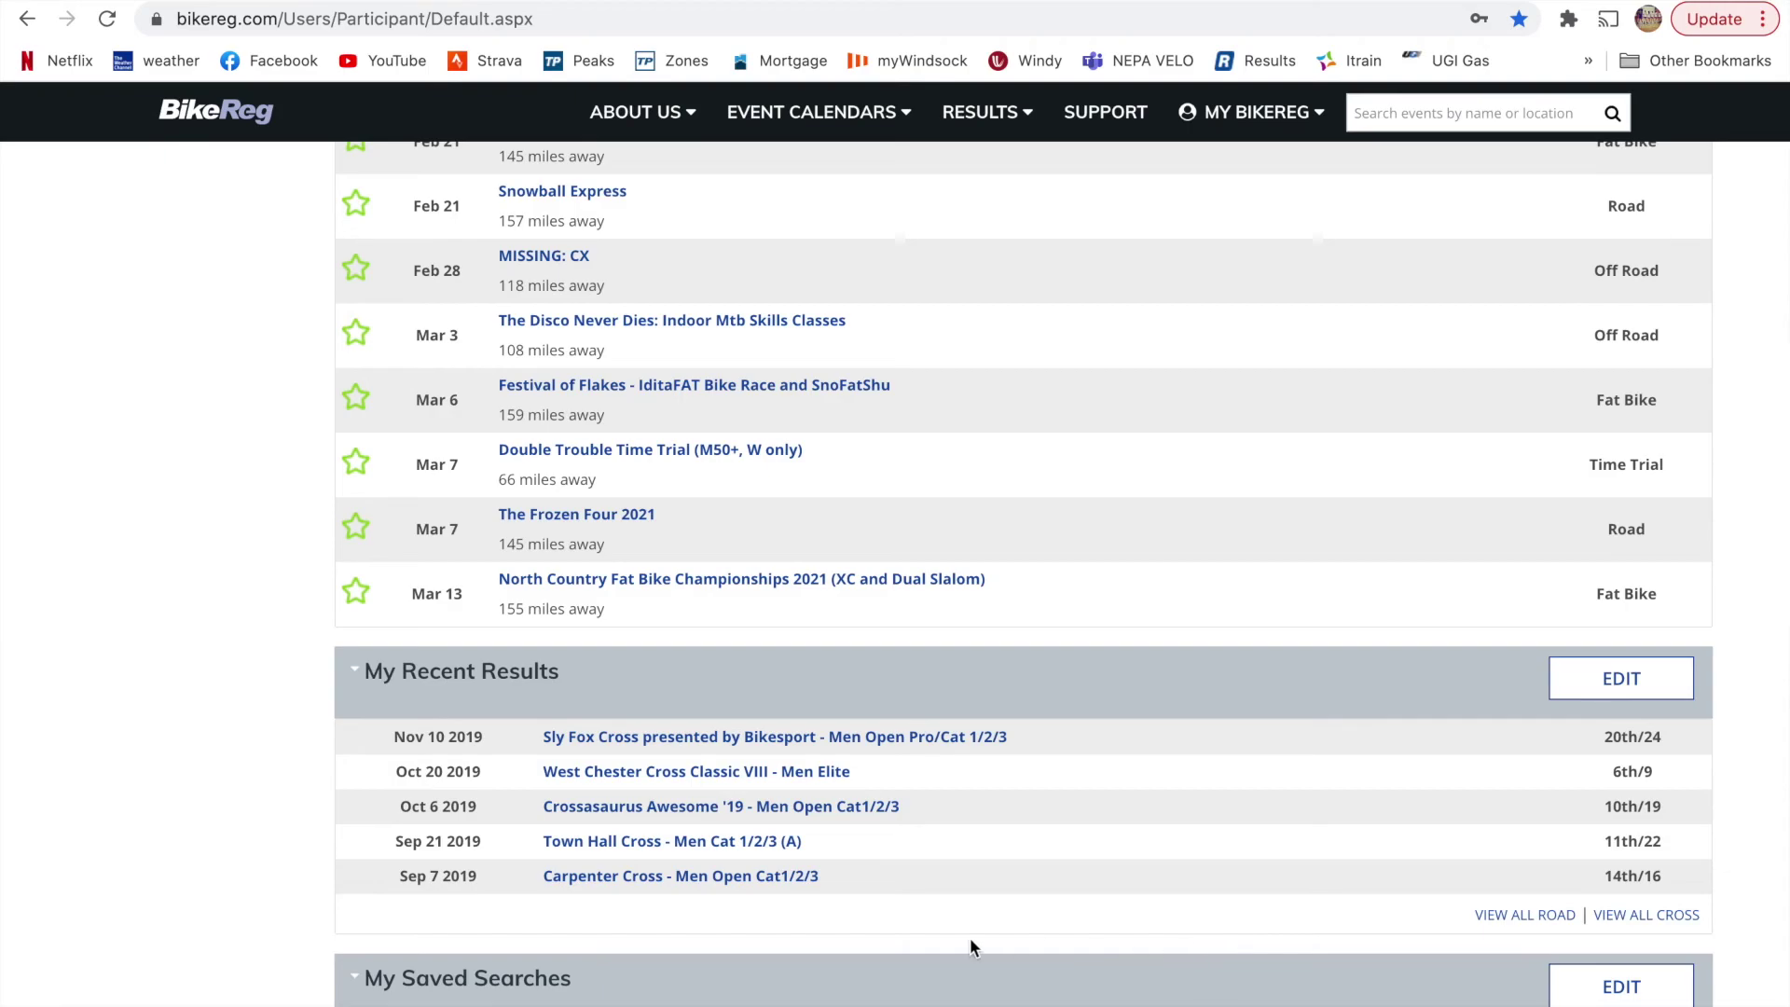
scroll(970, 937, down, 3)
scroll(970, 937, up, 2)
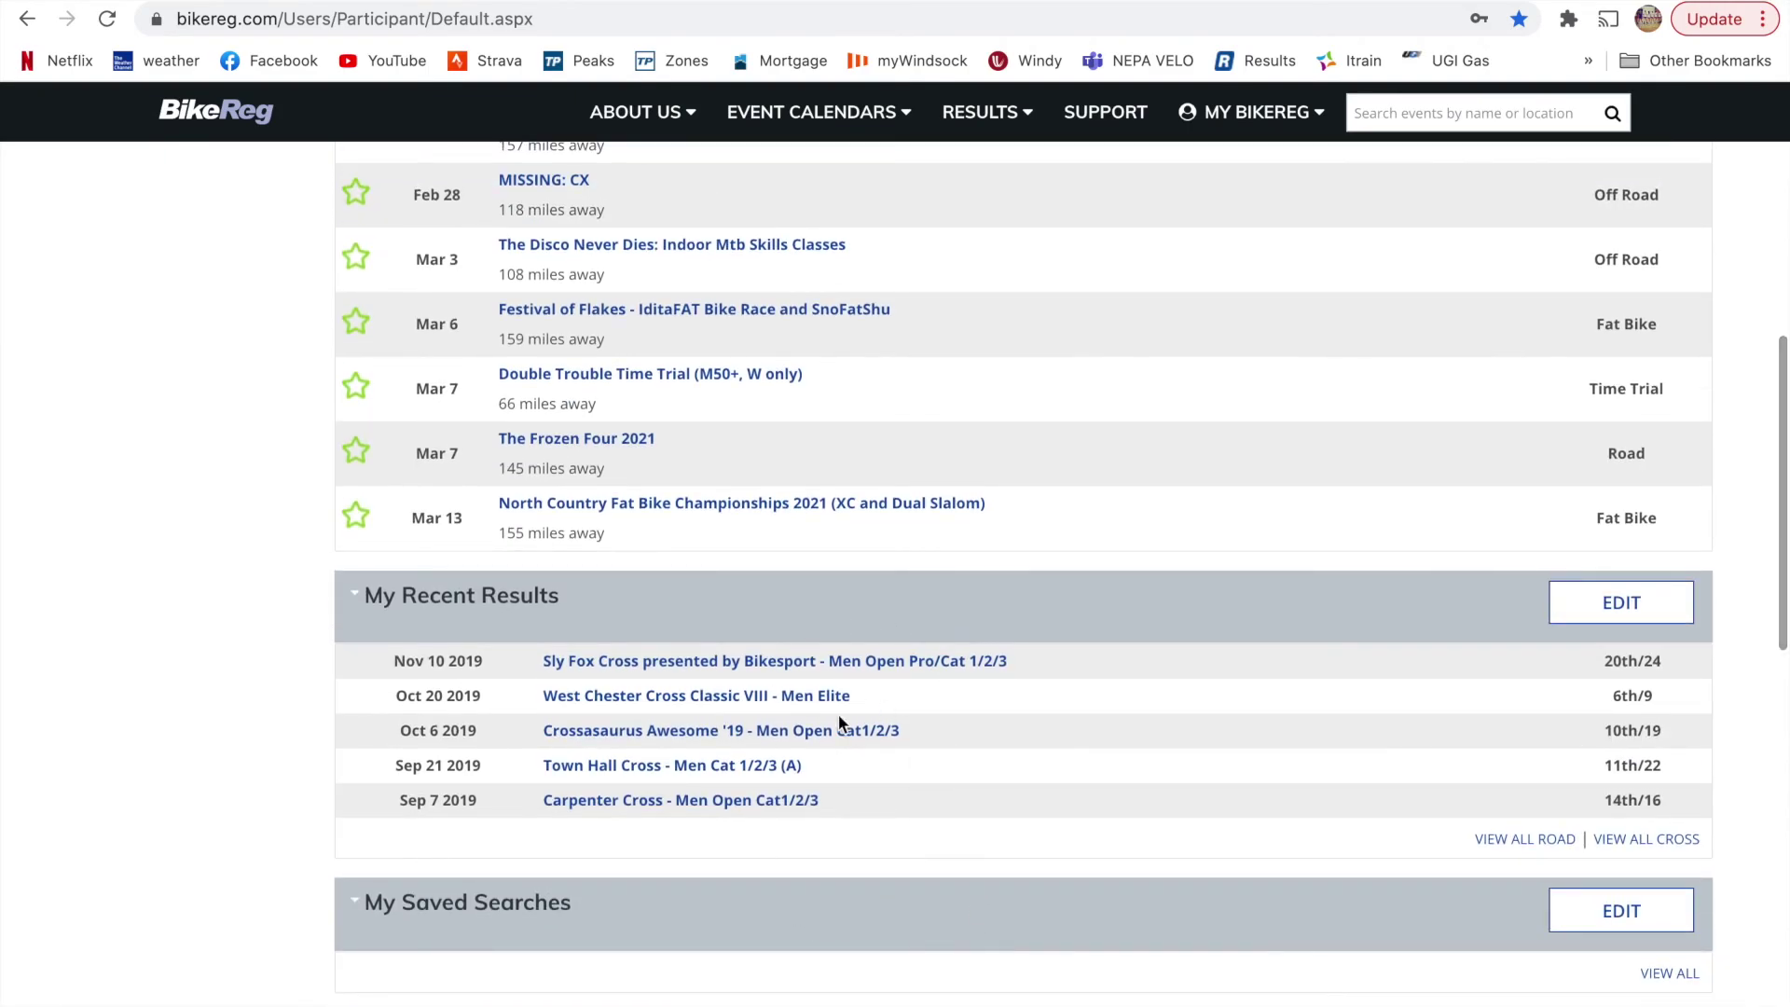
scroll(967, 893, up, 1)
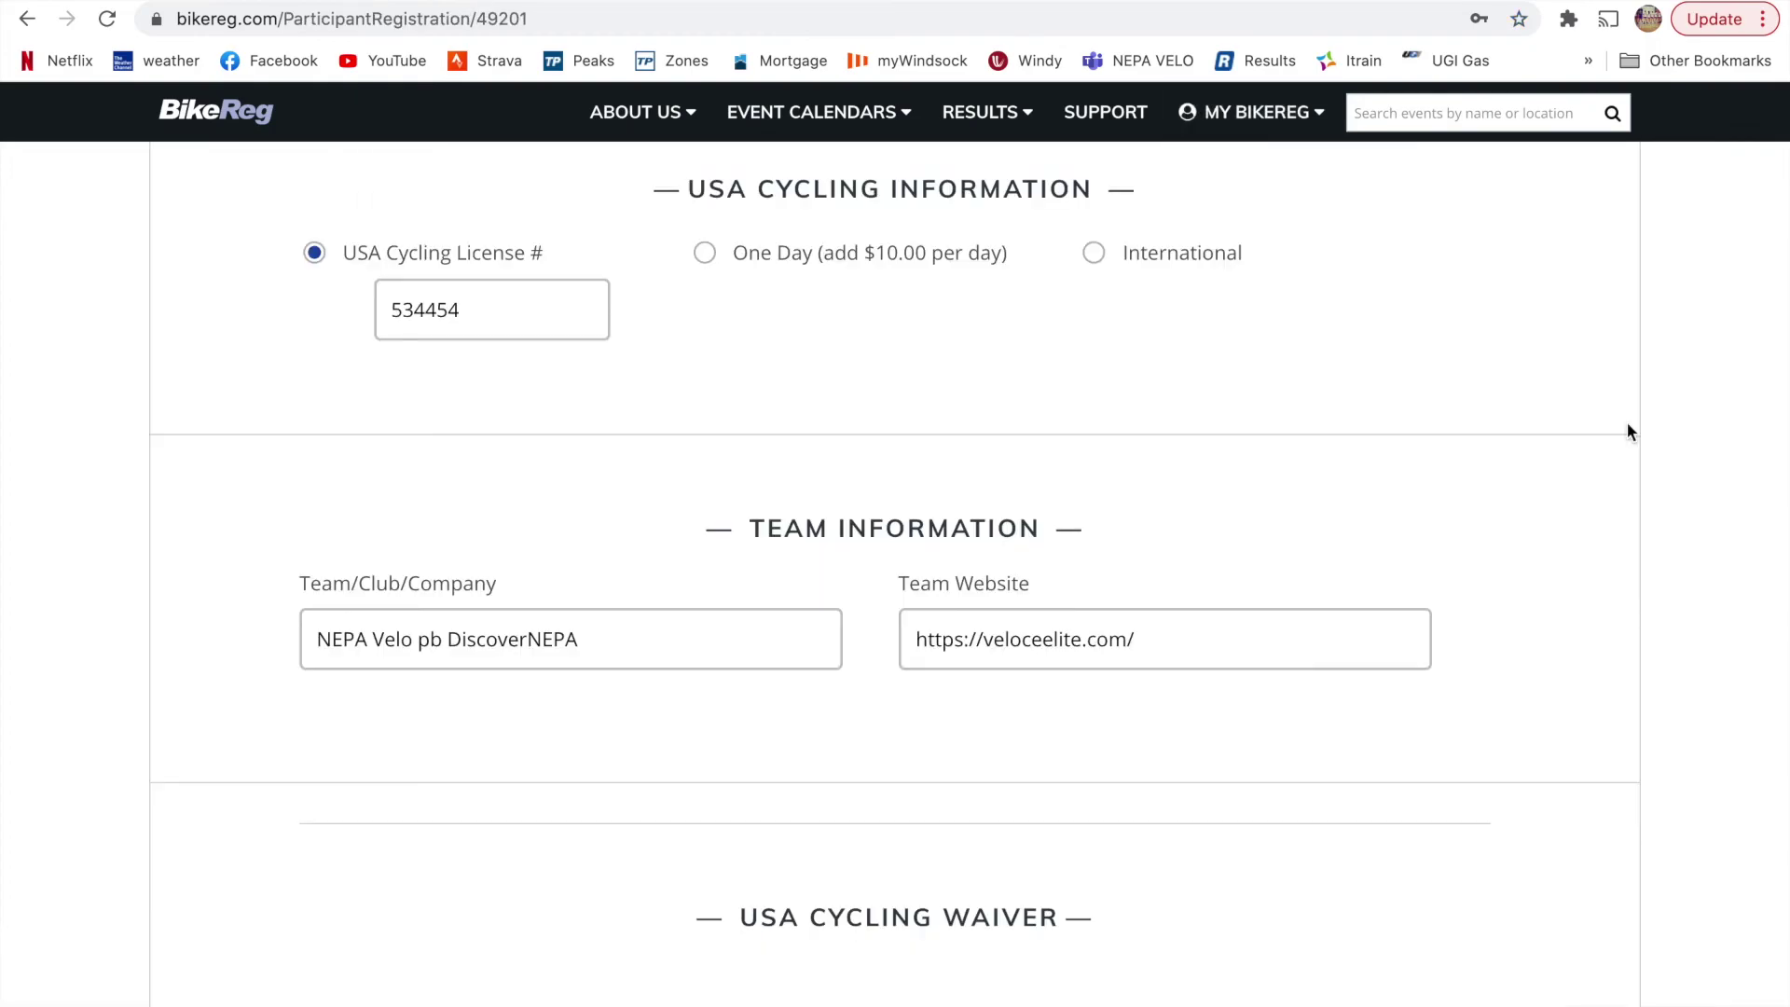
- Return to the BikeReg tab and go back to the Road Race calendar listing Pickle Juice Race 2021
scroll(1626, 430, up, 1)
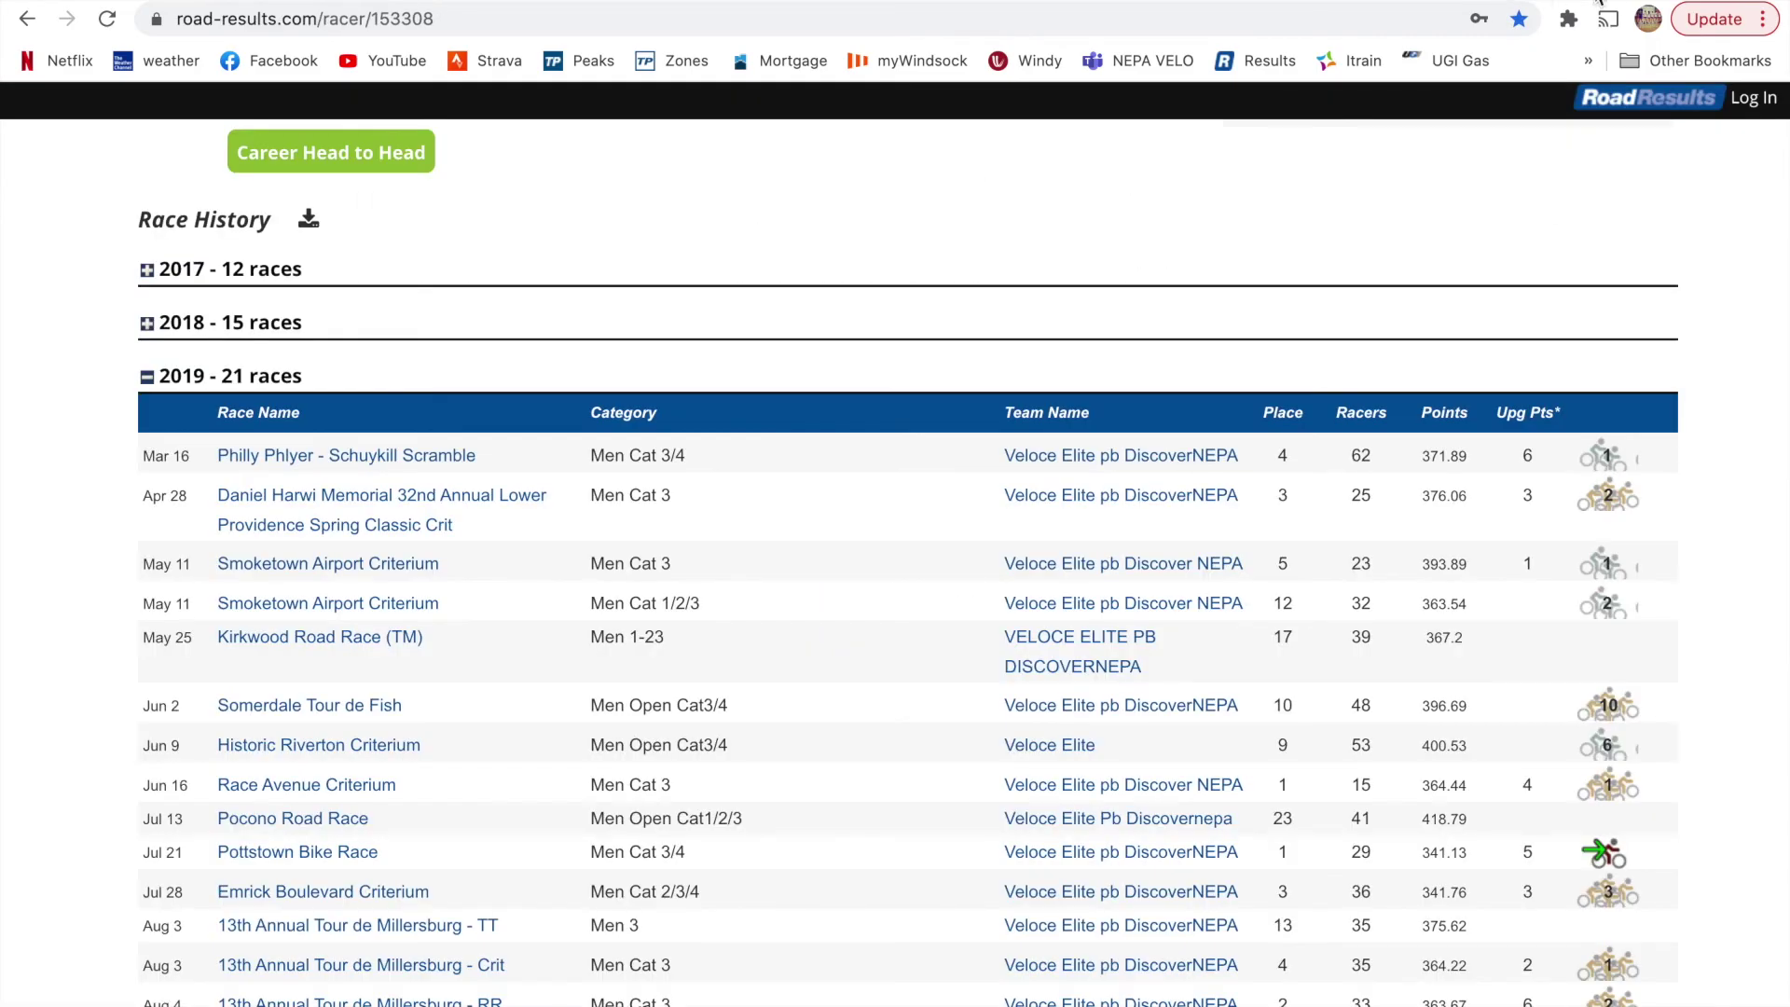
scroll(1419, 344, up, 10)
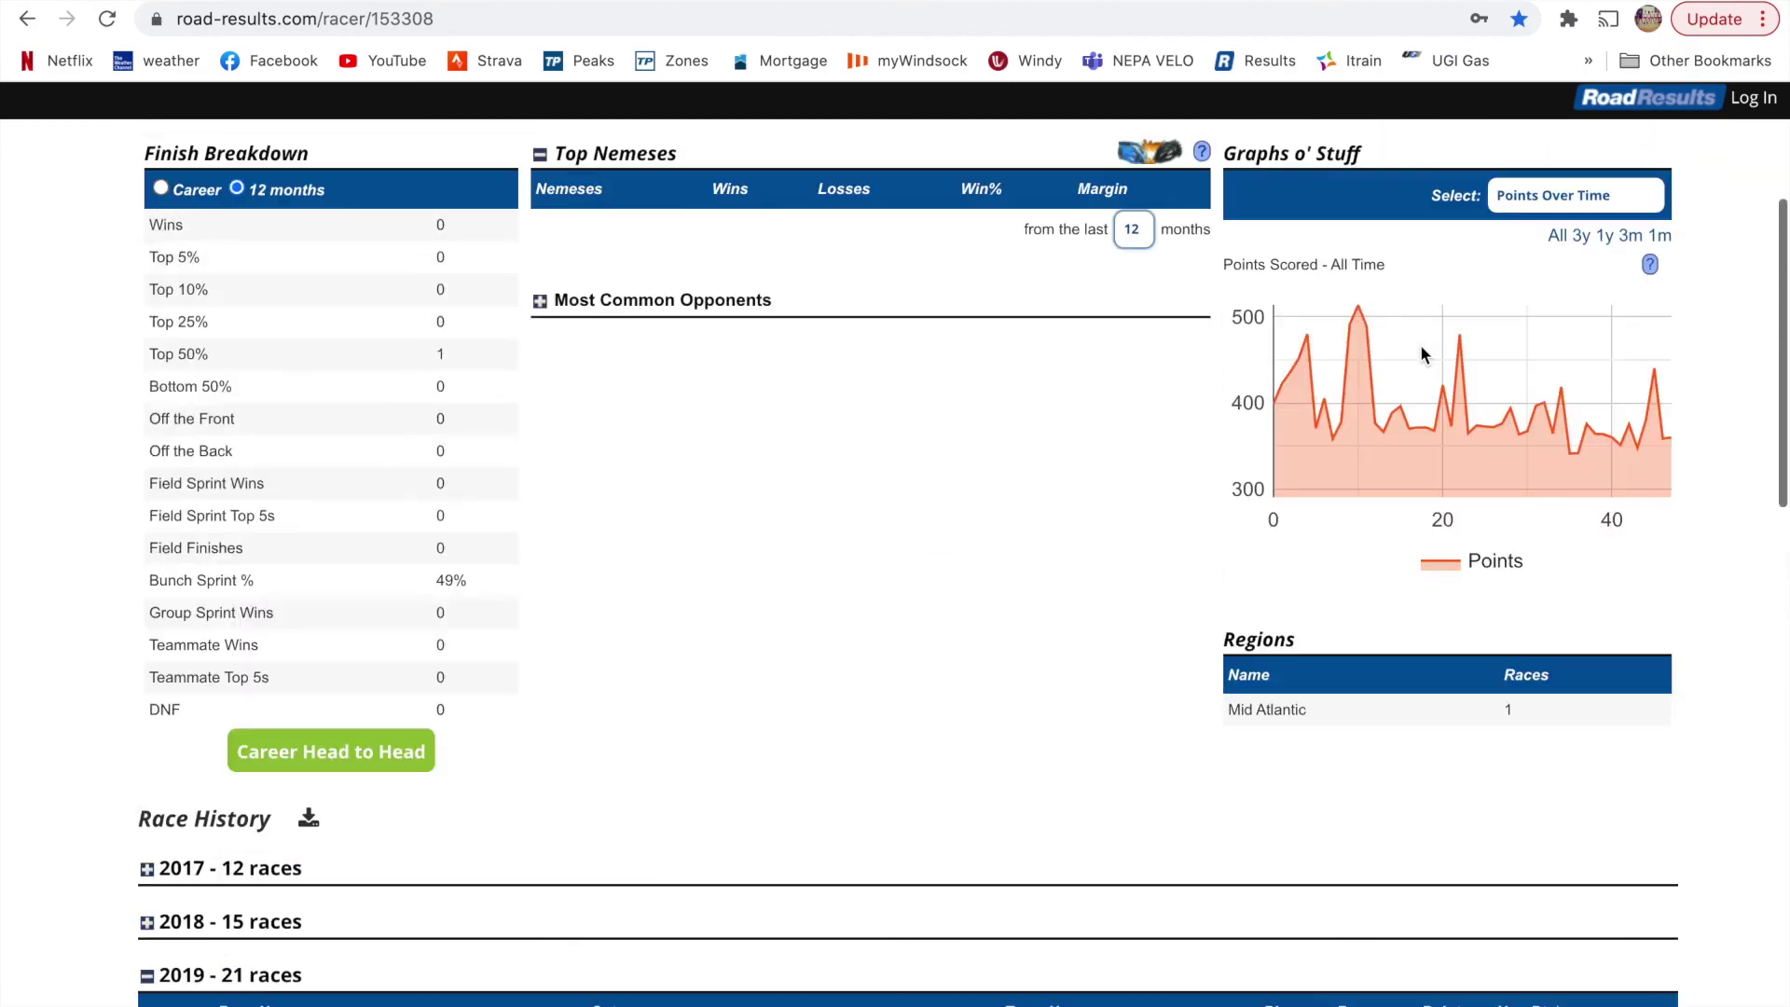
mouse_move(149, 327)
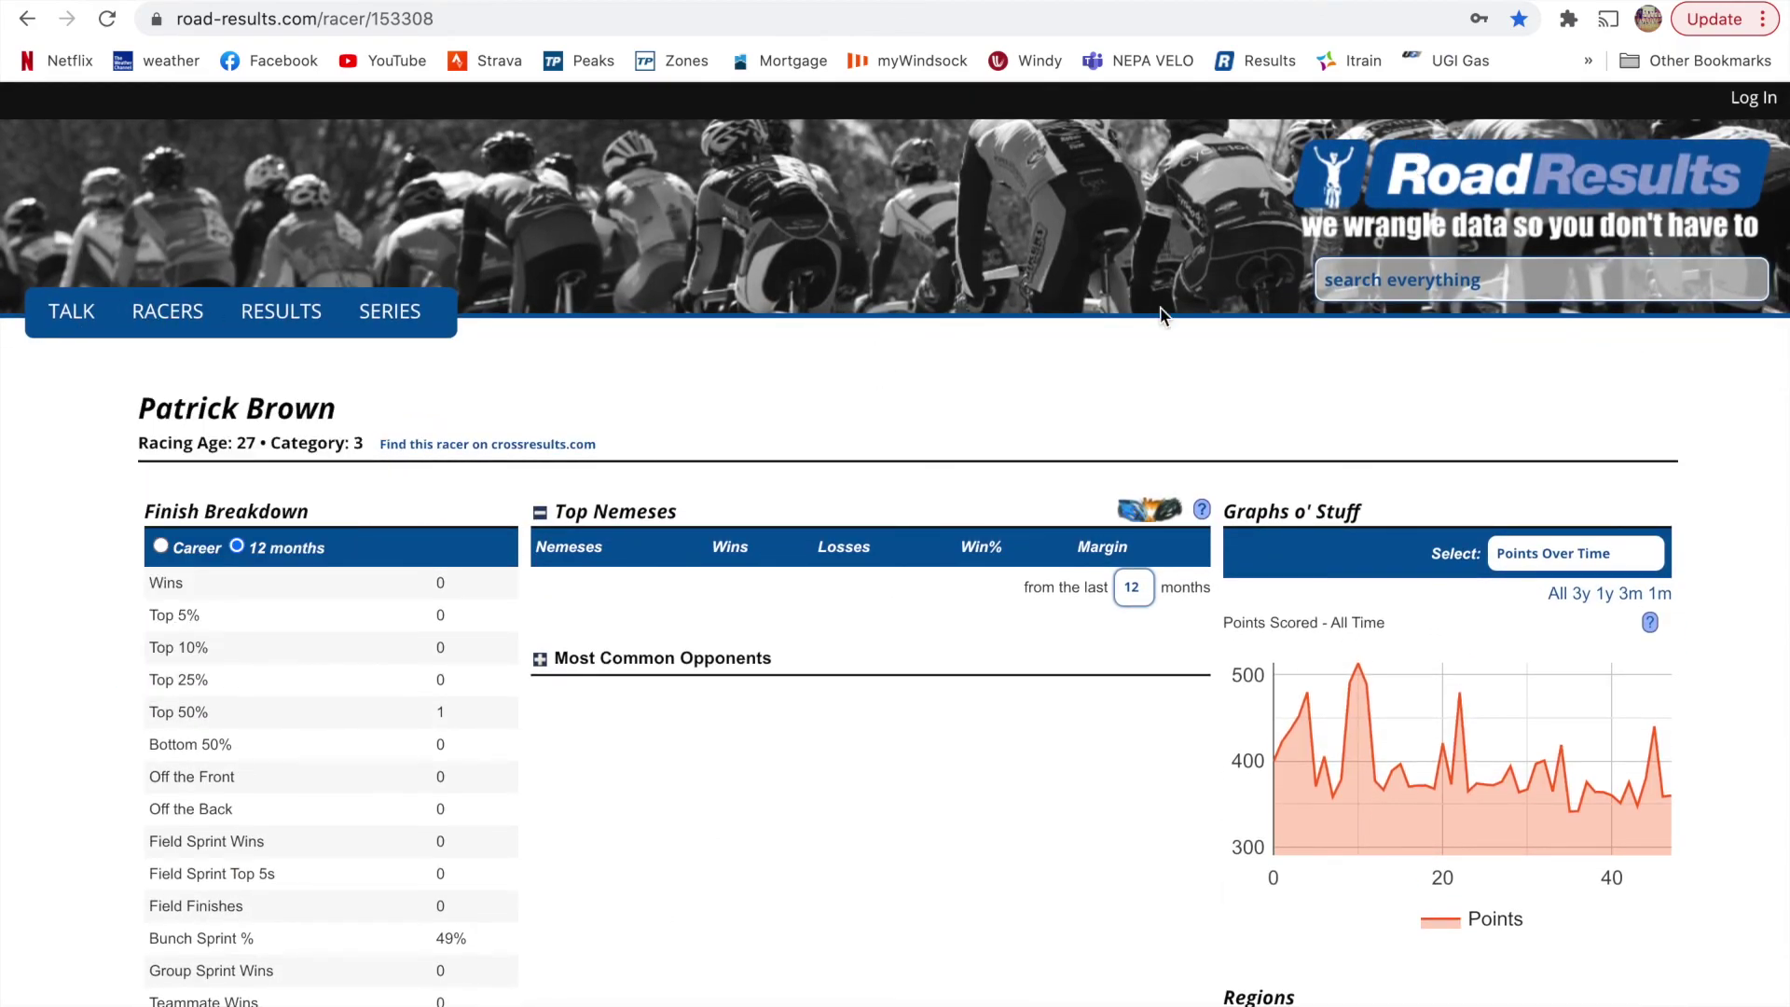
key(ctrl+Tab)
scroll(928, 671, up, 15)
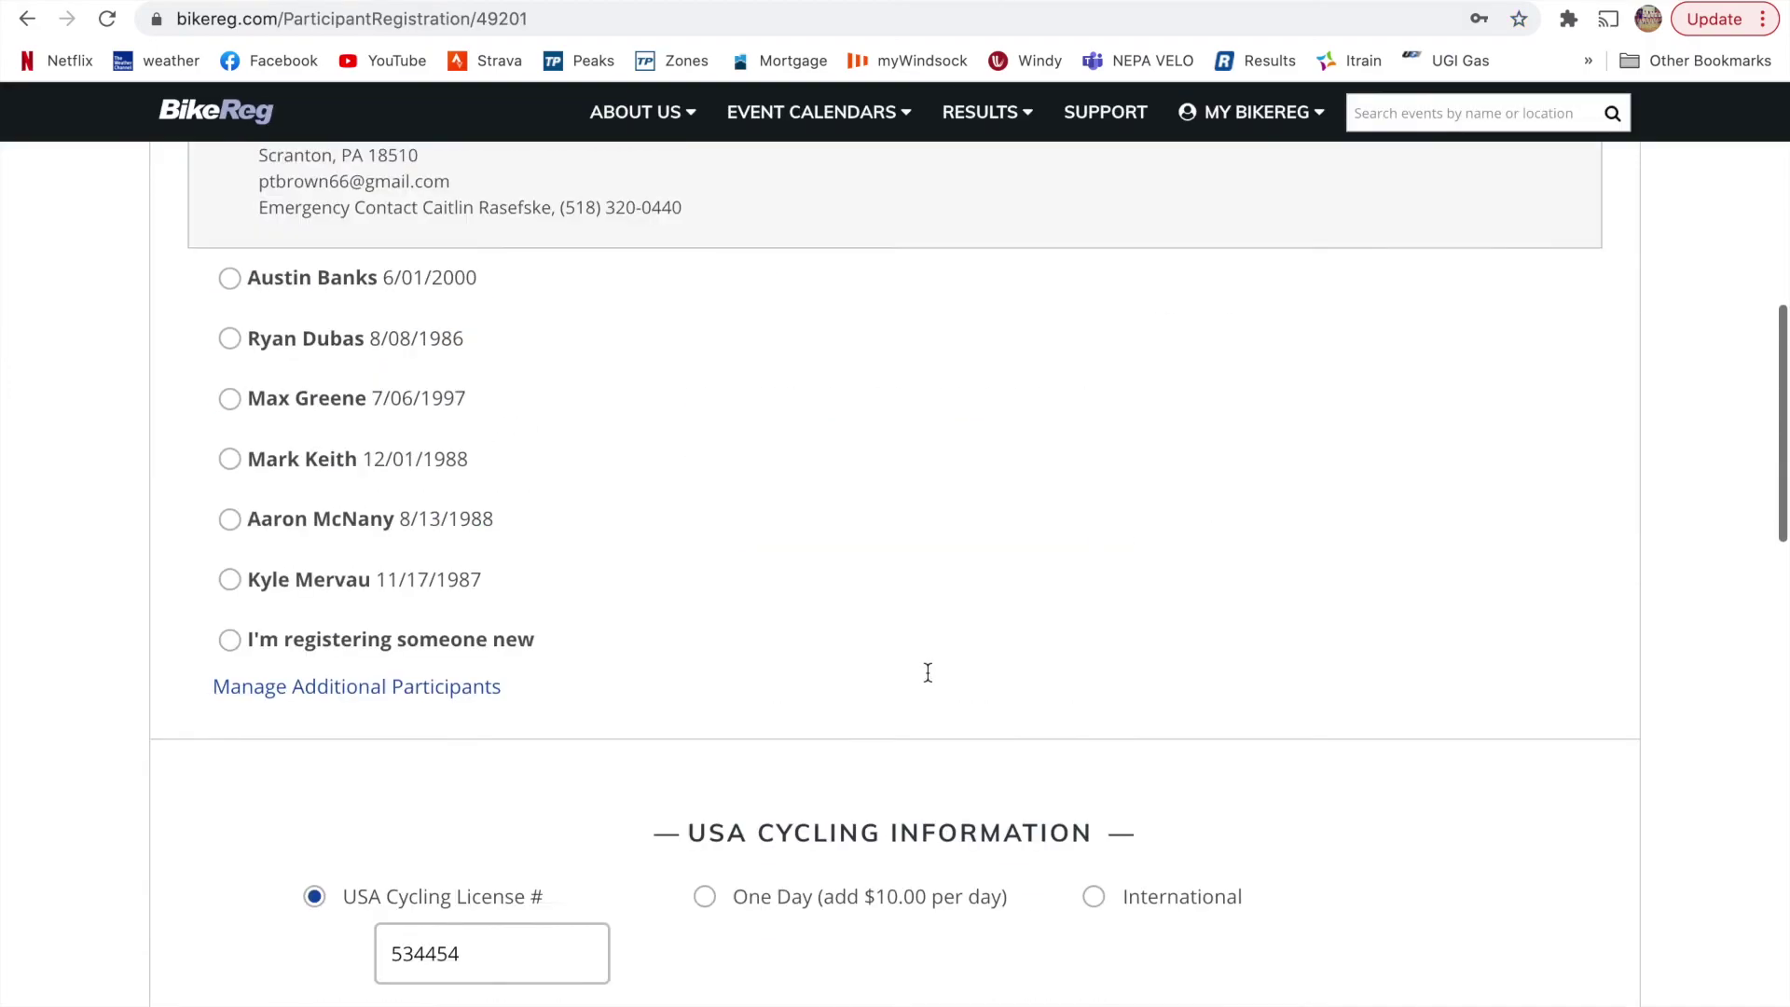
scroll(929, 682, left, 5)
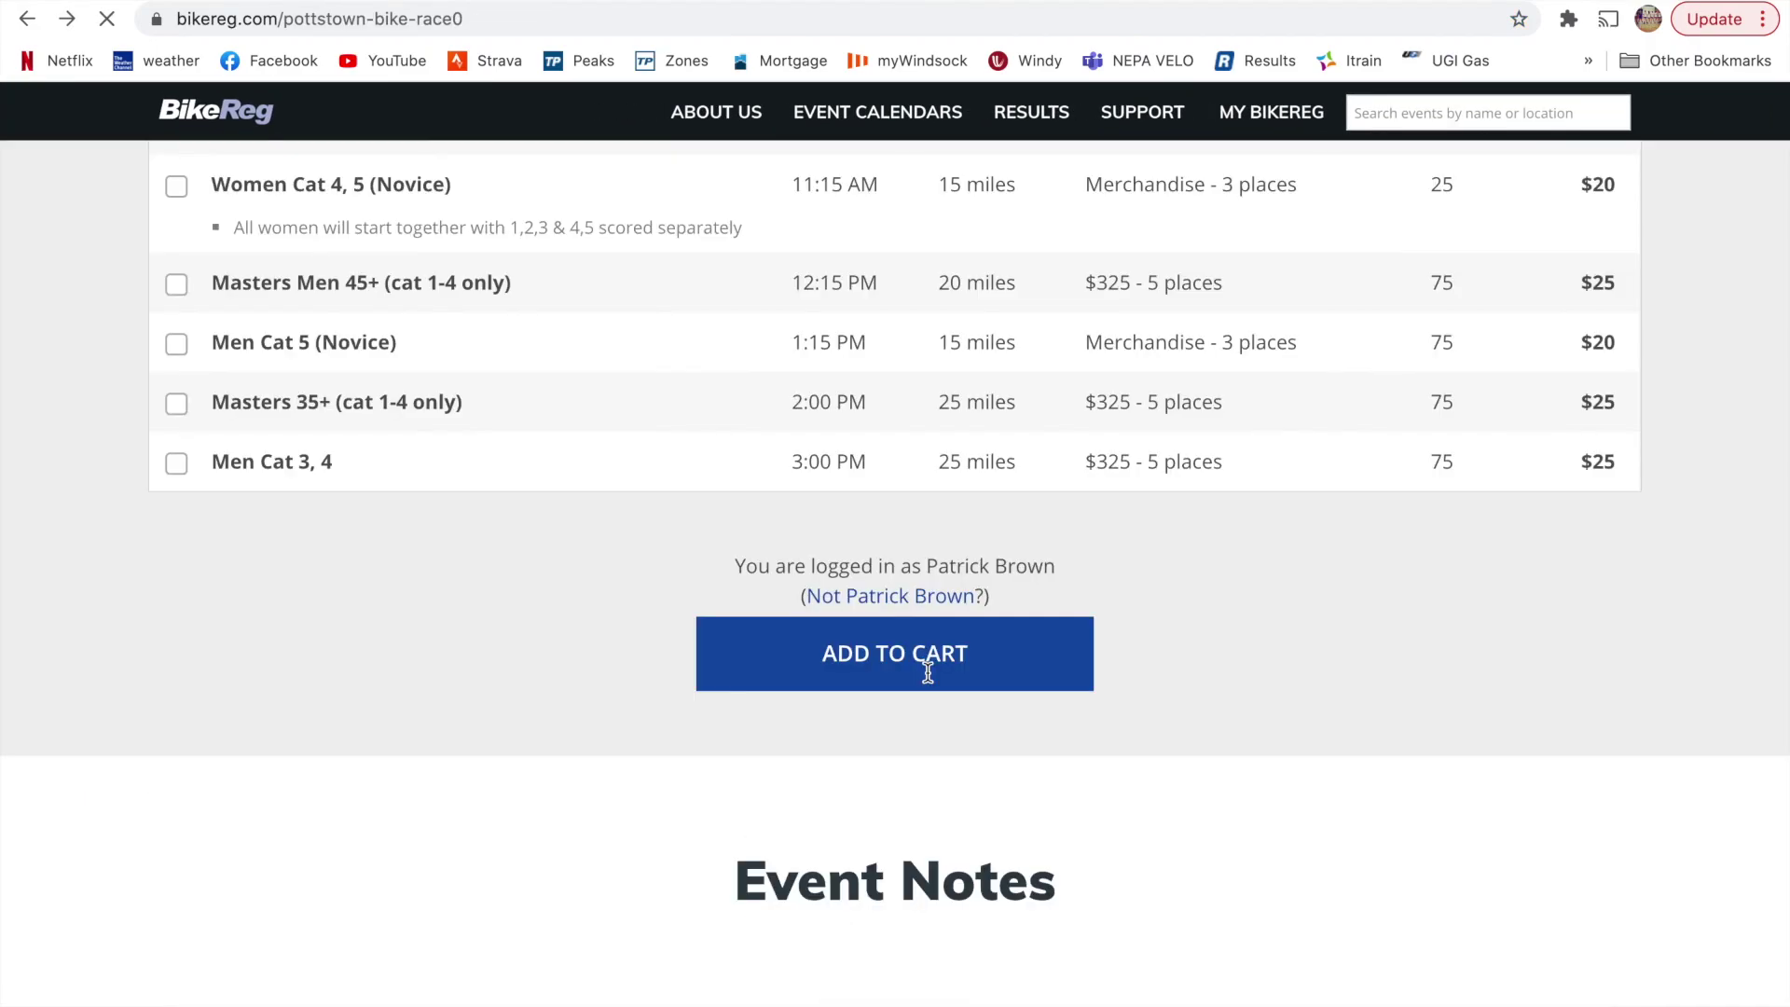
scroll(927, 671, left, 5)
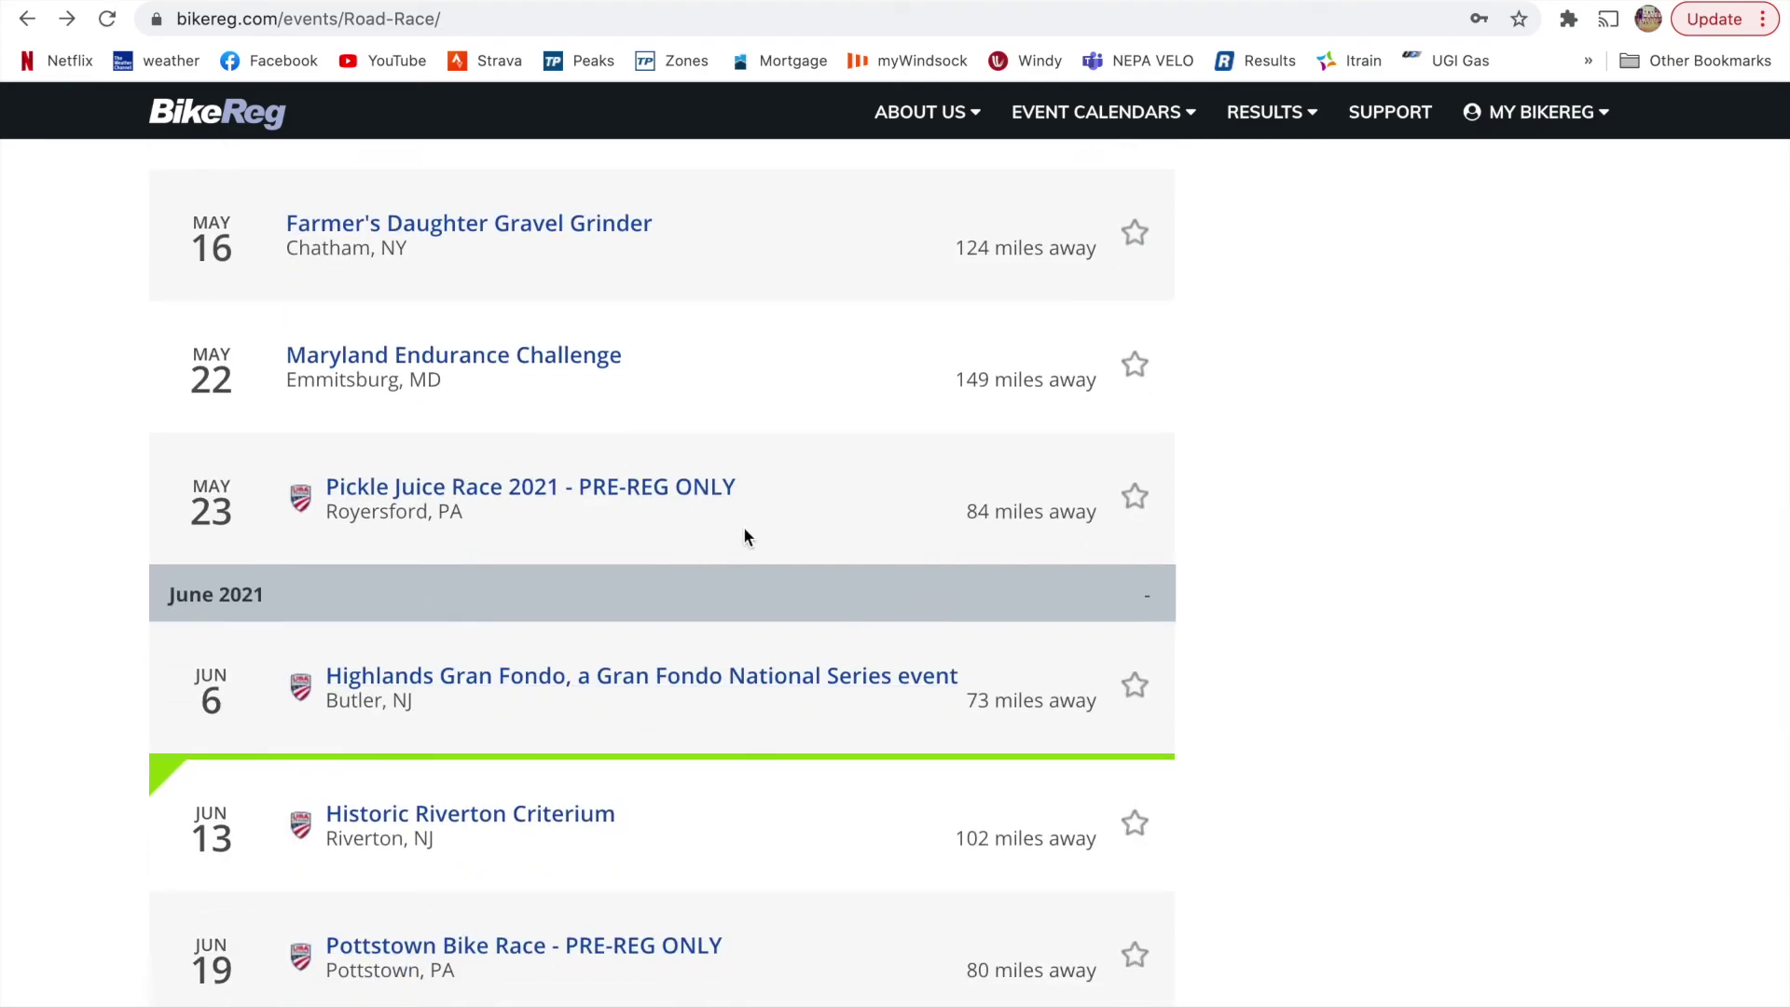
scroll(898, 828, down, 2)
scroll(1071, 648, up, 1)
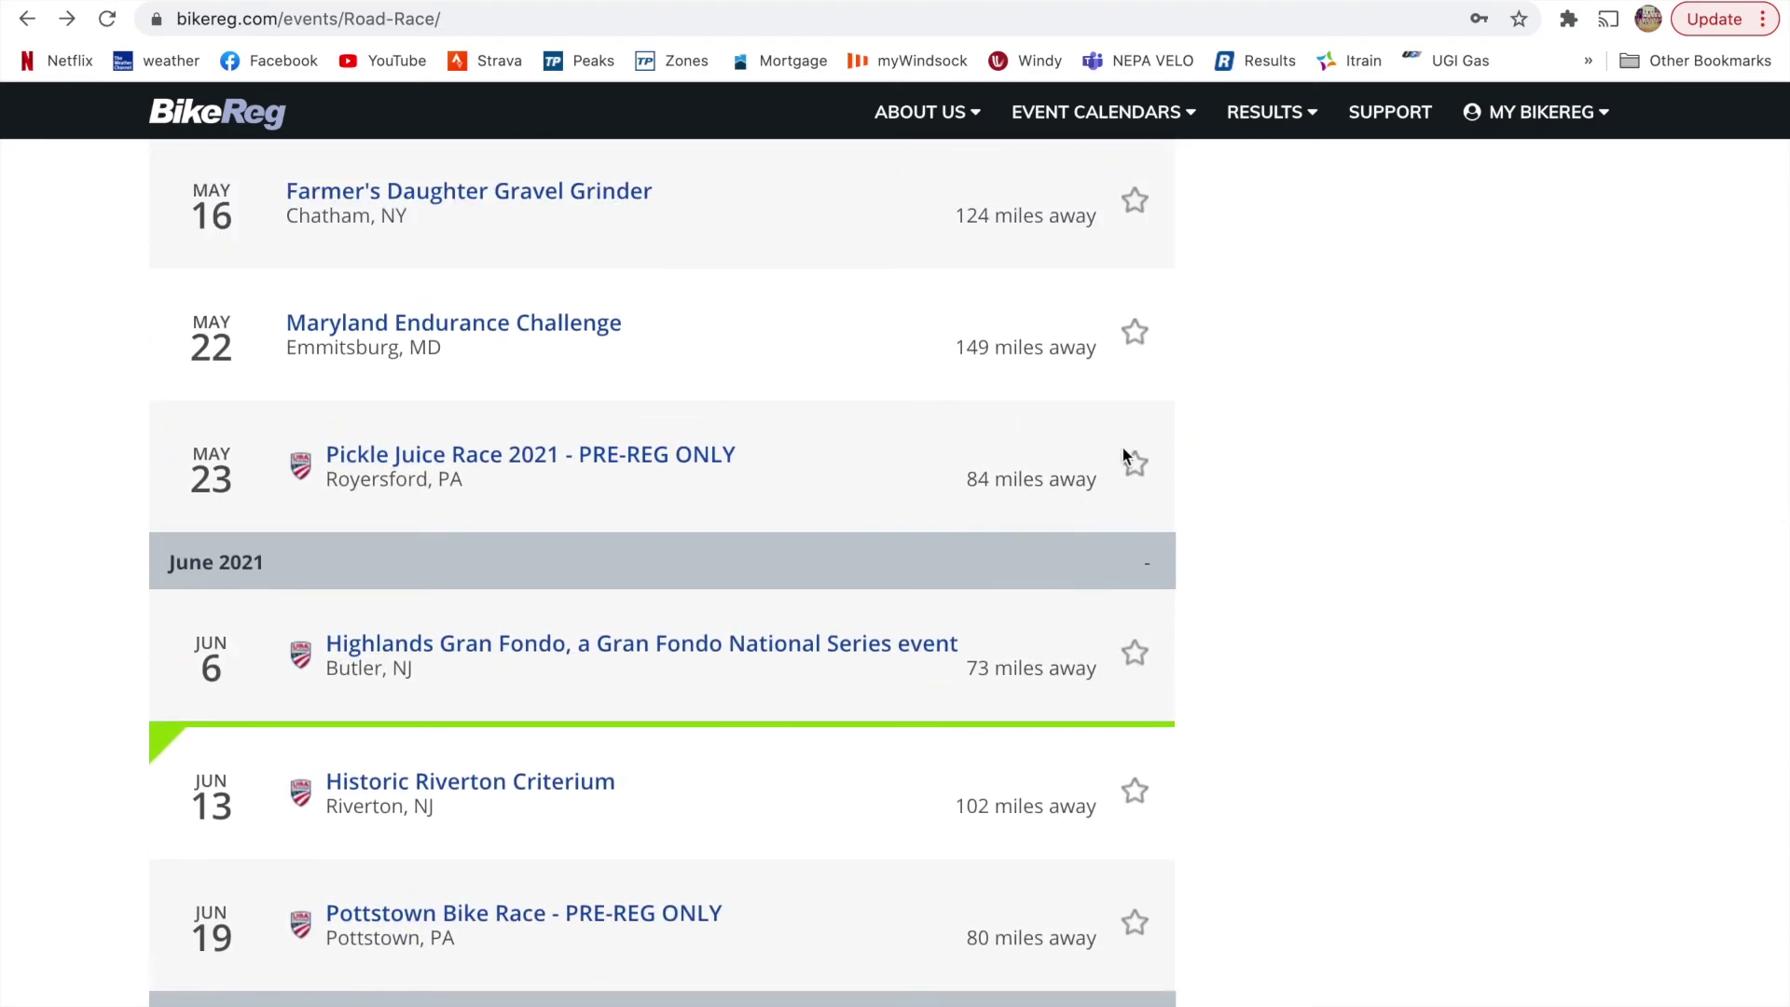